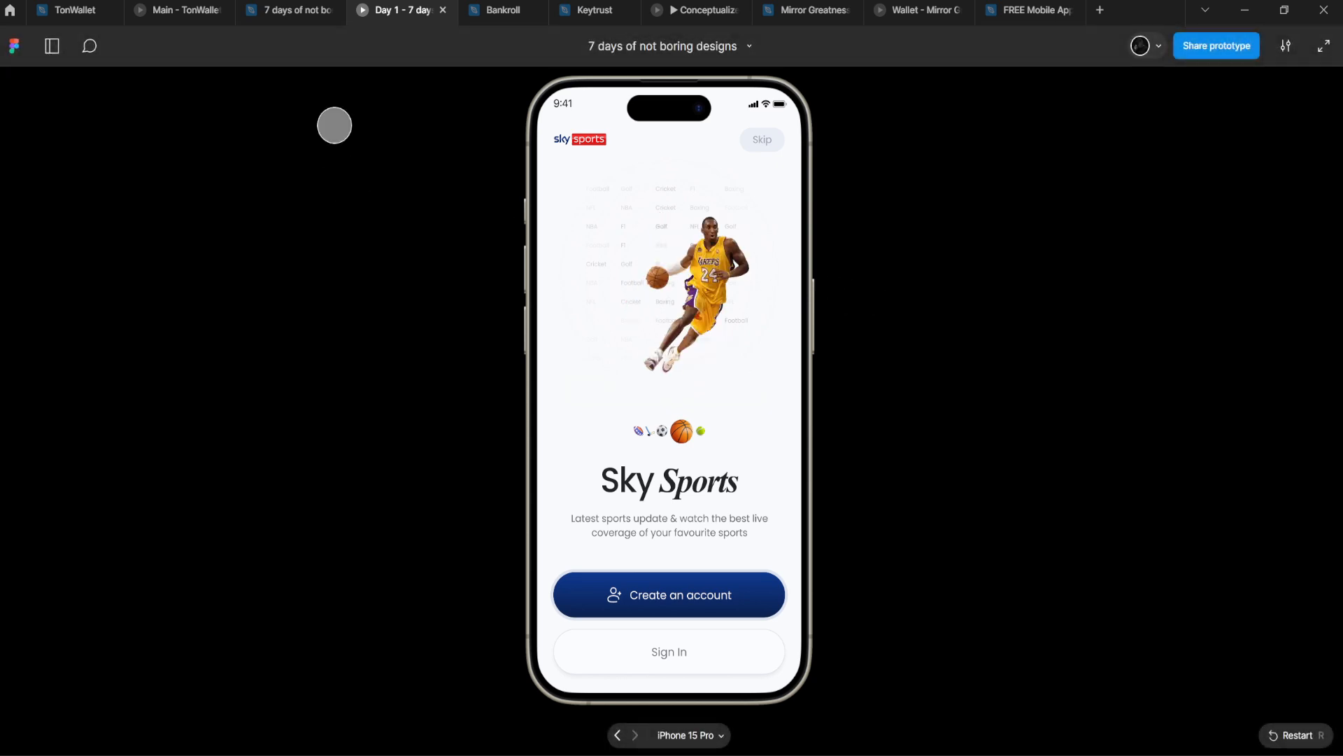
- Play the Sky Sports onboarding prototype and return to the design file's football walkthrough frames
{"action": "left_click", "coordinate": [314, 10]}
{"action": "left_click_drag", "start_coordinate": [470, 221], "coordinate": [447, 190]}
{"action": "left_click", "coordinate": [402, 10]}
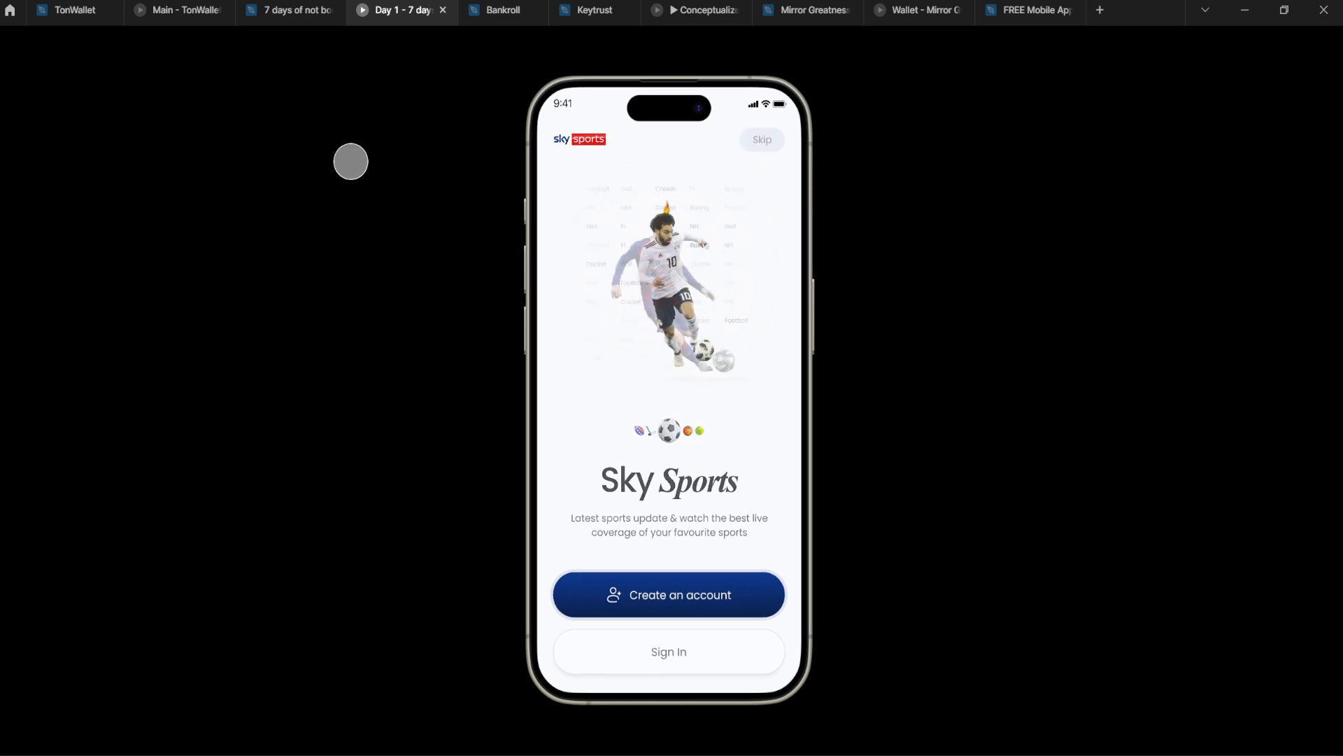
{"action": "left_click", "coordinate": [309, 6]}
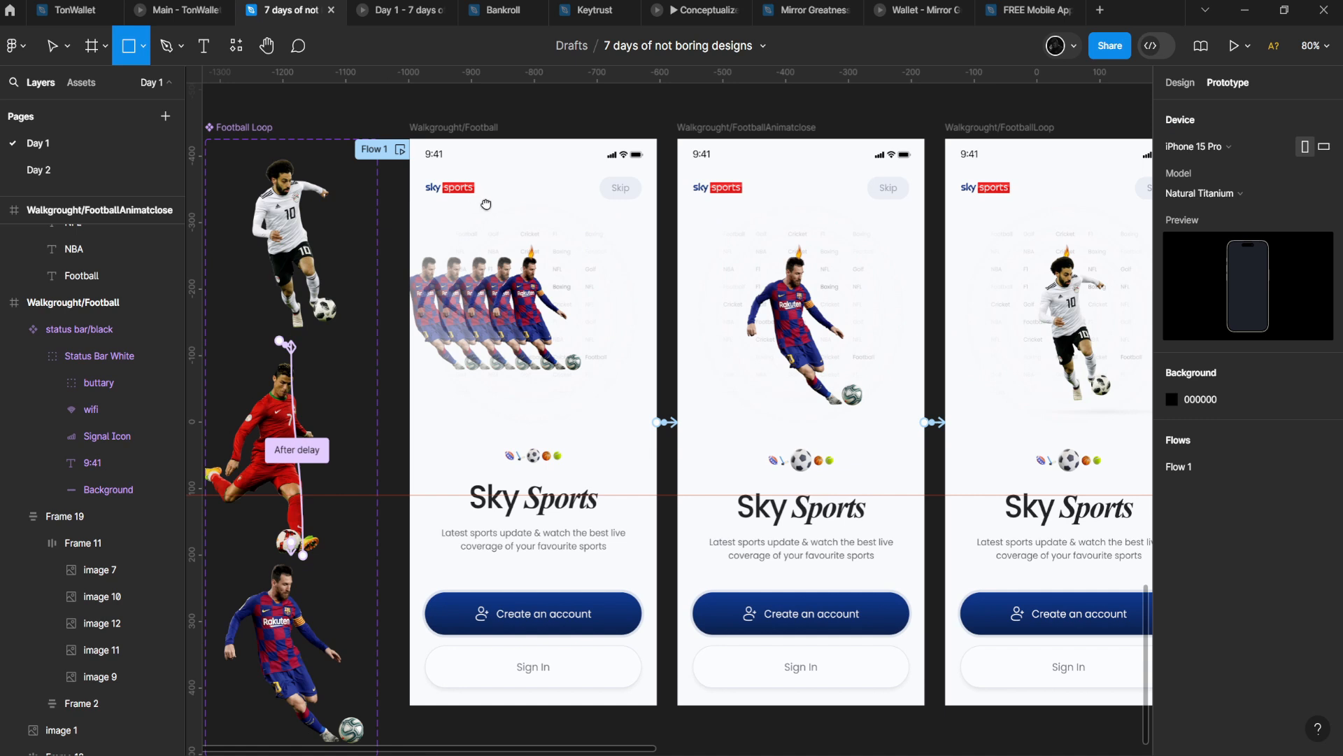
{"action": "scroll", "coordinate": [486, 204], "scroll_direction": "left", "scroll_amount": 3}
{"action": "scroll", "coordinate": [486, 204], "scroll_direction": "up", "scroll_amount": 1}
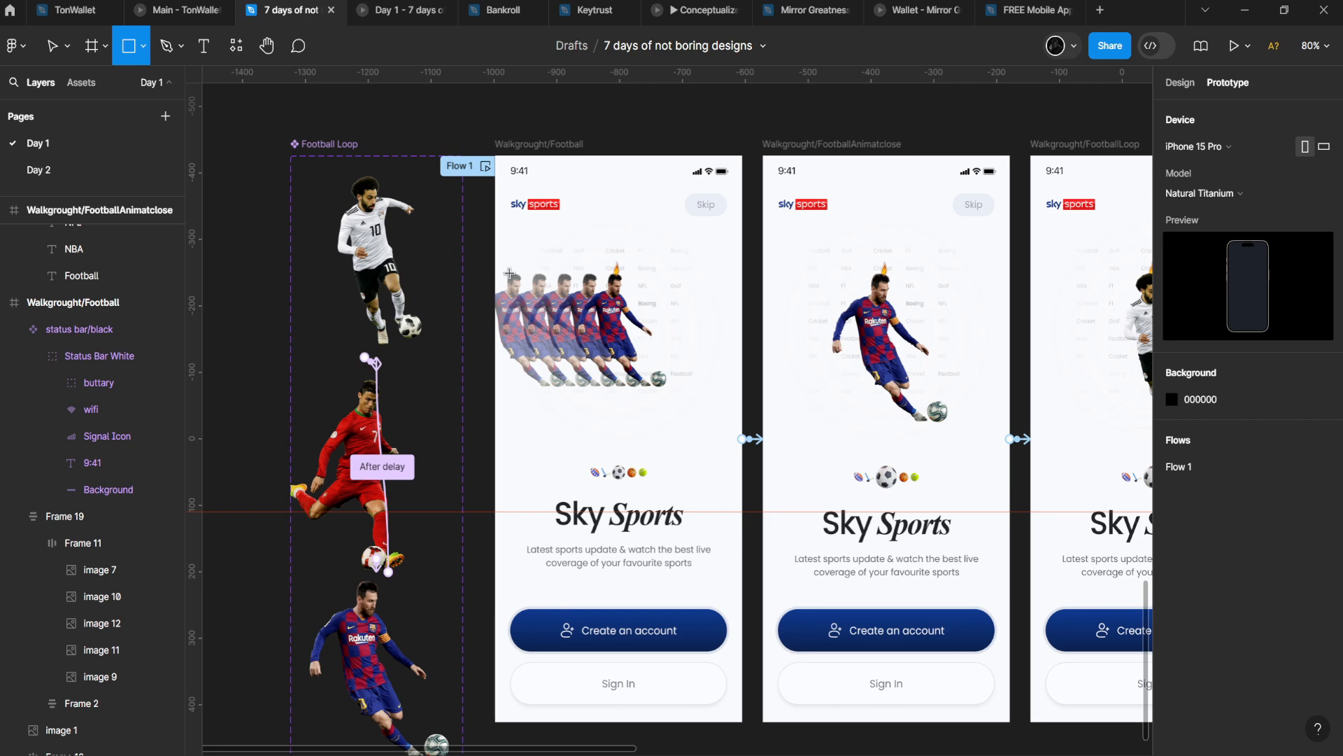
{"action": "left_click_drag", "start_coordinate": [556, 296], "coordinate": [666, 315]}
{"action": "left_click", "coordinate": [498, 288]}
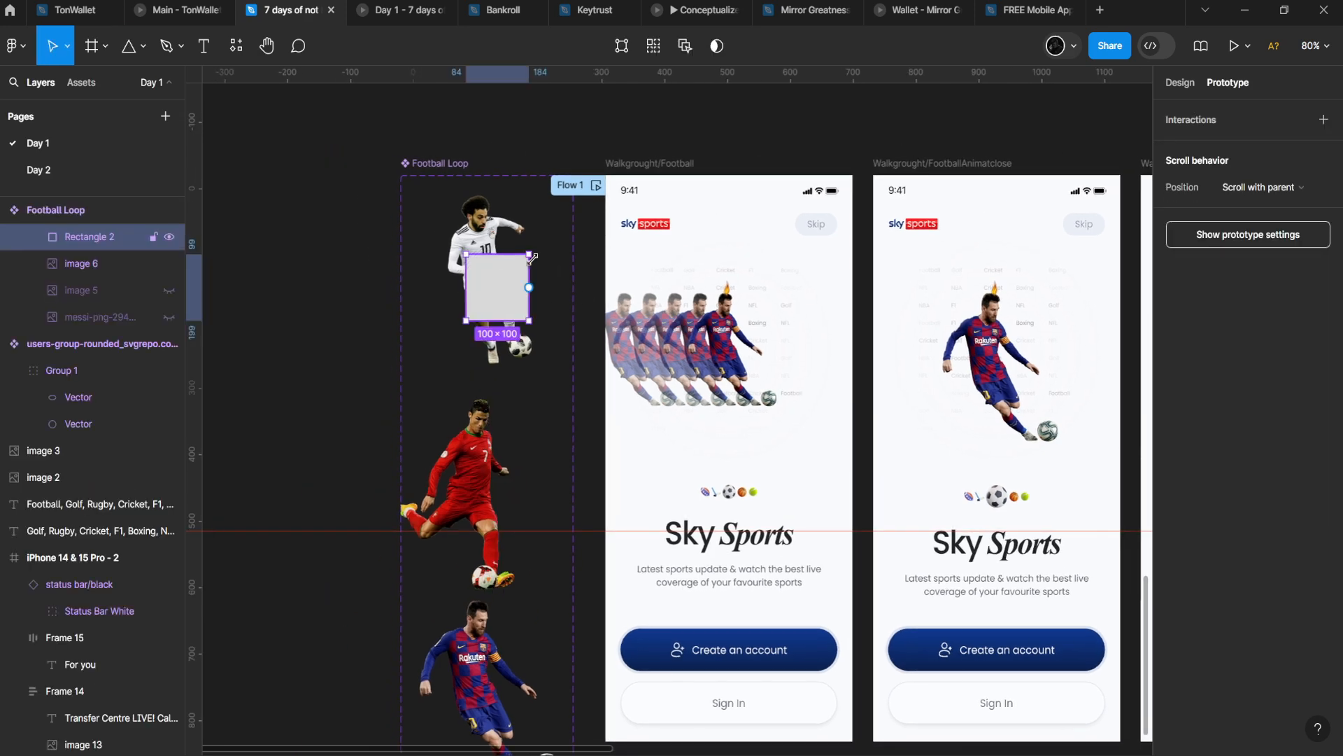
{"action": "key", "text": "ctrl+z"}
- Inspect the delay interactions linking the player variants inside the Football Loop component
{"action": "left_click", "coordinate": [477, 235]}
{"action": "left_click", "coordinate": [442, 397]}
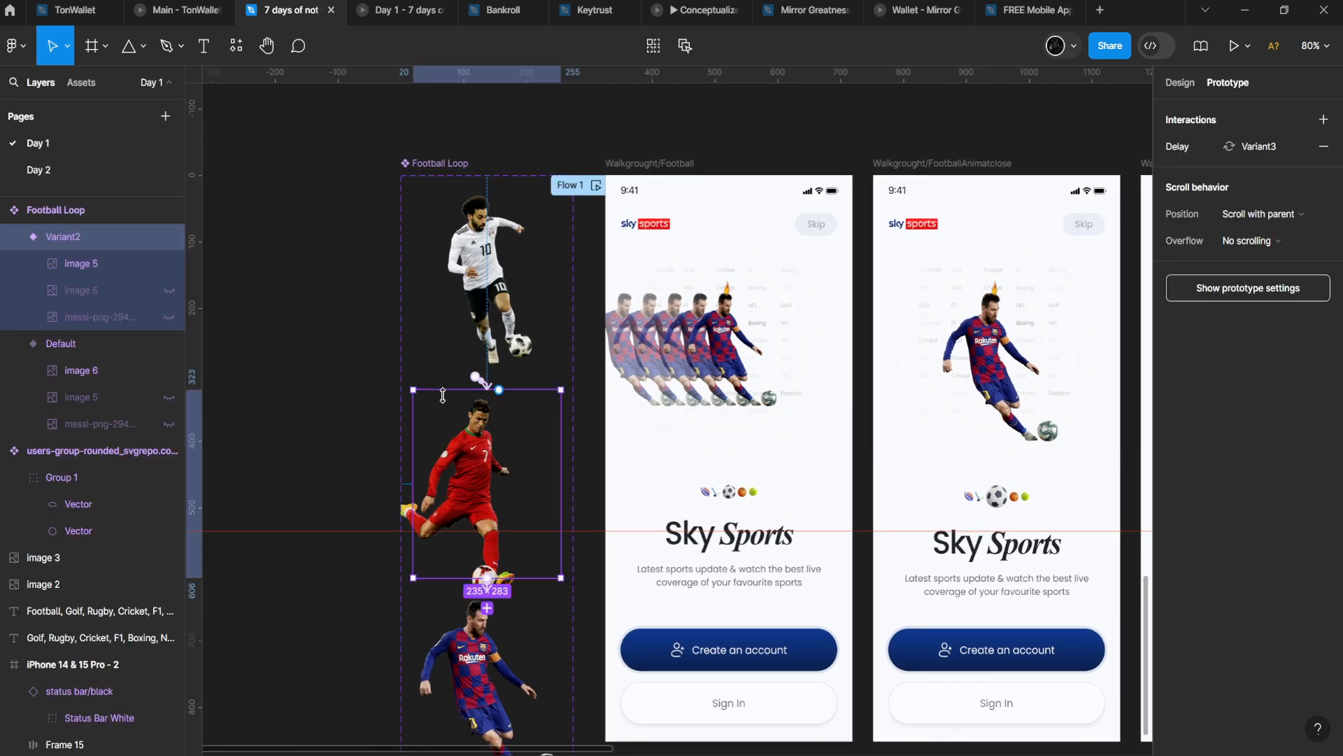
{"action": "left_click", "coordinate": [465, 626]}
{"action": "left_click_drag", "start_coordinate": [601, 450], "coordinate": [590, 446]}
{"action": "scroll", "coordinate": [589, 438], "scroll_direction": "down", "scroll_amount": 1}
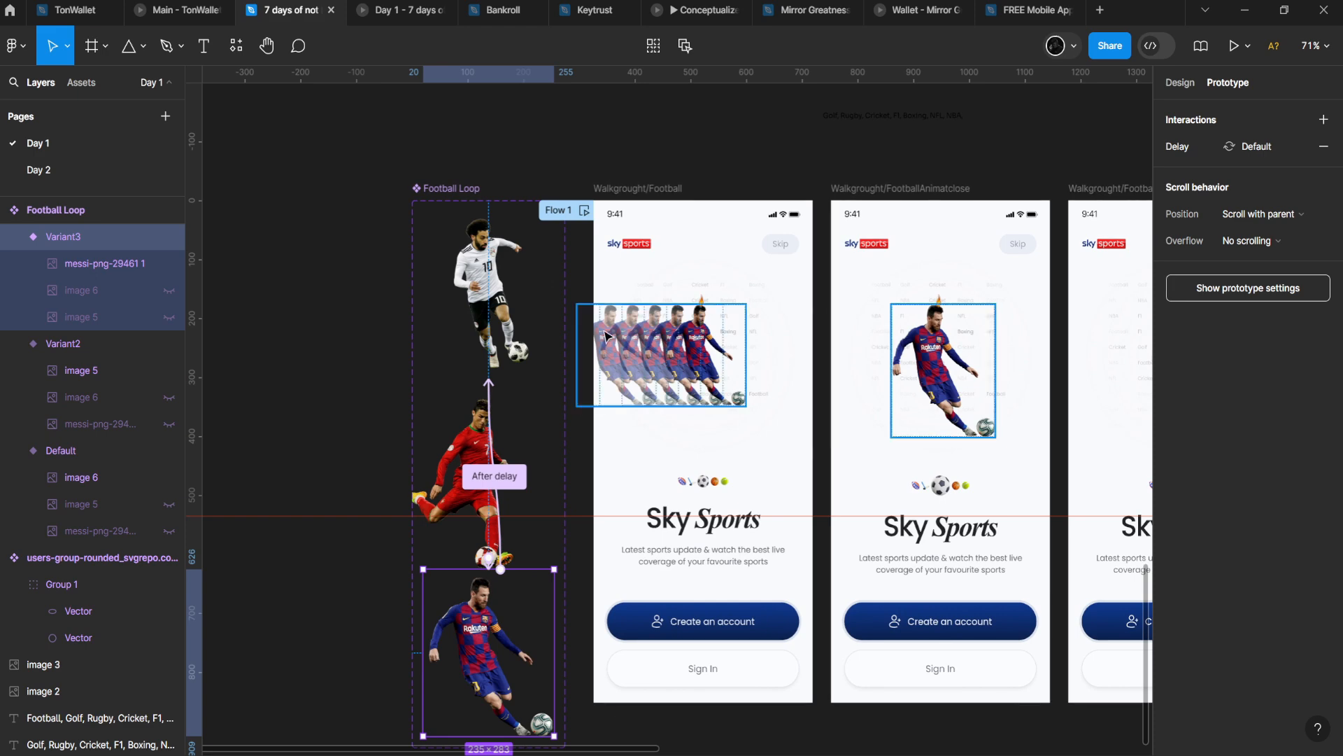
- Duplicate the Walkgrought/Football frame into the empty space on the far side of the Football Loop component
{"action": "left_click_drag", "start_coordinate": [694, 239], "coordinate": [267, 177]}
{"action": "left_click", "coordinate": [708, 220]}
{"action": "left_click", "coordinate": [698, 199]}
{"action": "left_click_drag", "start_coordinate": [361, 193], "coordinate": [497, 191]}
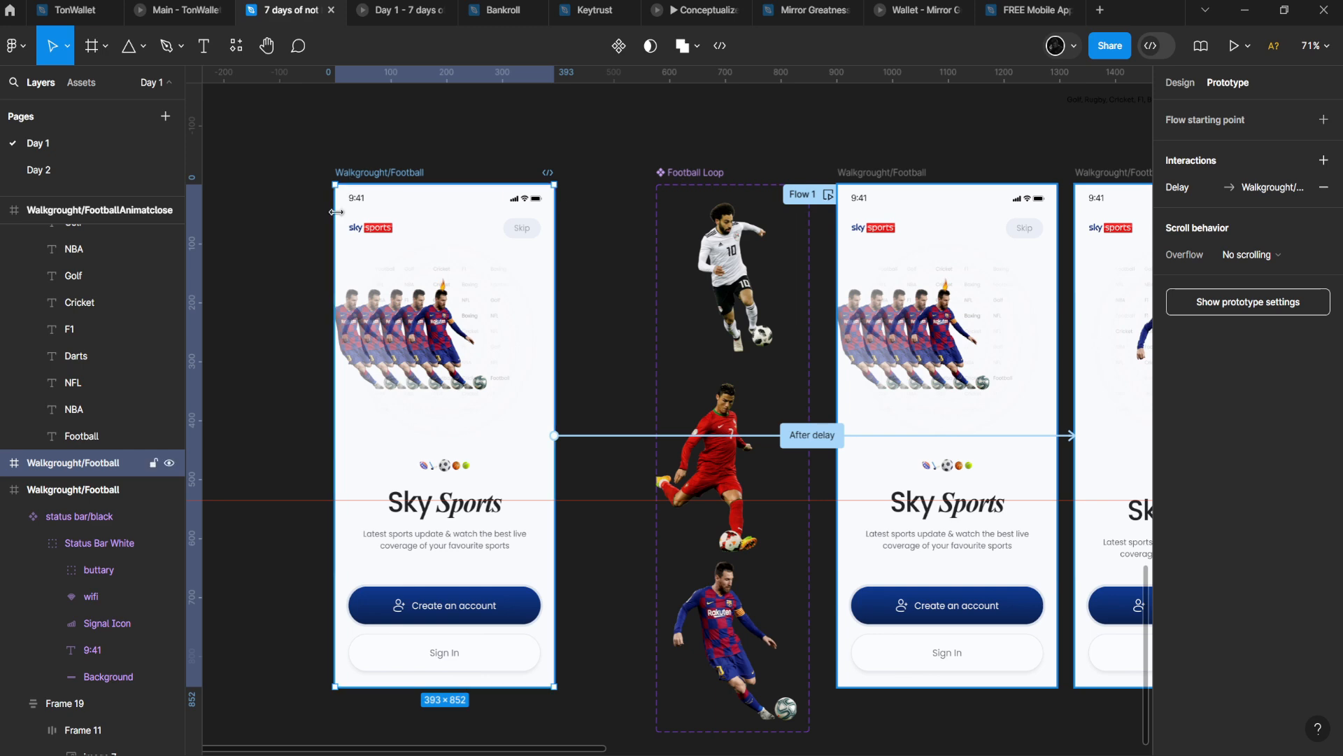
- Undo the duplication of the Walkgrought/Football frame
{"action": "scroll", "coordinate": [336, 335], "scroll_direction": "up", "scroll_amount": 2}
{"action": "left_click", "coordinate": [449, 303]}
{"action": "left_click_drag", "start_coordinate": [503, 306], "coordinate": [544, 312]}
{"action": "scroll", "coordinate": [544, 313], "scroll_direction": "up", "scroll_amount": 1}
{"action": "key", "text": "ctrl+z"}
{"action": "key", "text": "ctrl+z"}
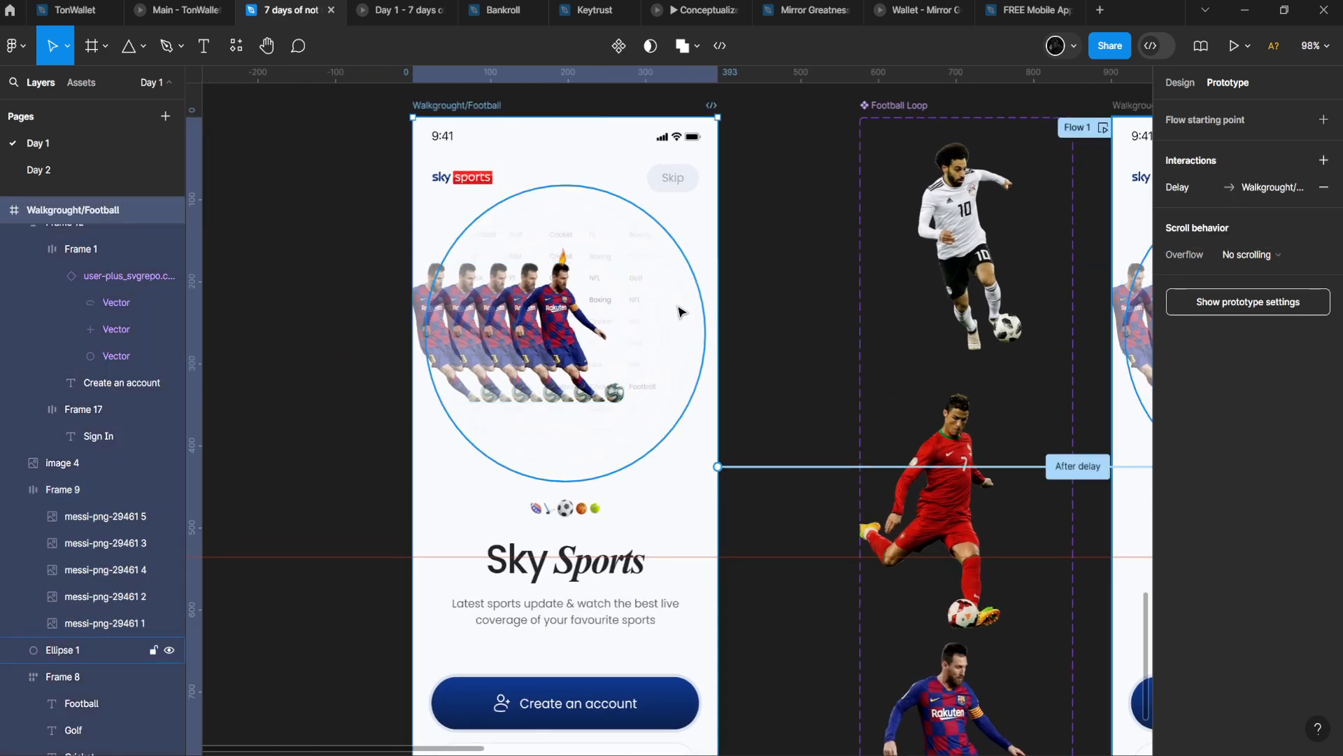
- Compare the Walkgrought/Football and Walkgrought/FootballAnimatclose frames, including the row of overlapping player images
{"action": "scroll", "coordinate": [686, 315], "scroll_direction": "down", "scroll_amount": 3}
{"action": "left_click_drag", "start_coordinate": [687, 326], "coordinate": [219, 355]}
{"action": "scroll", "coordinate": [692, 321], "scroll_direction": "up", "scroll_amount": 3}
{"action": "scroll", "coordinate": [747, 334], "scroll_direction": "right", "scroll_amount": 3}
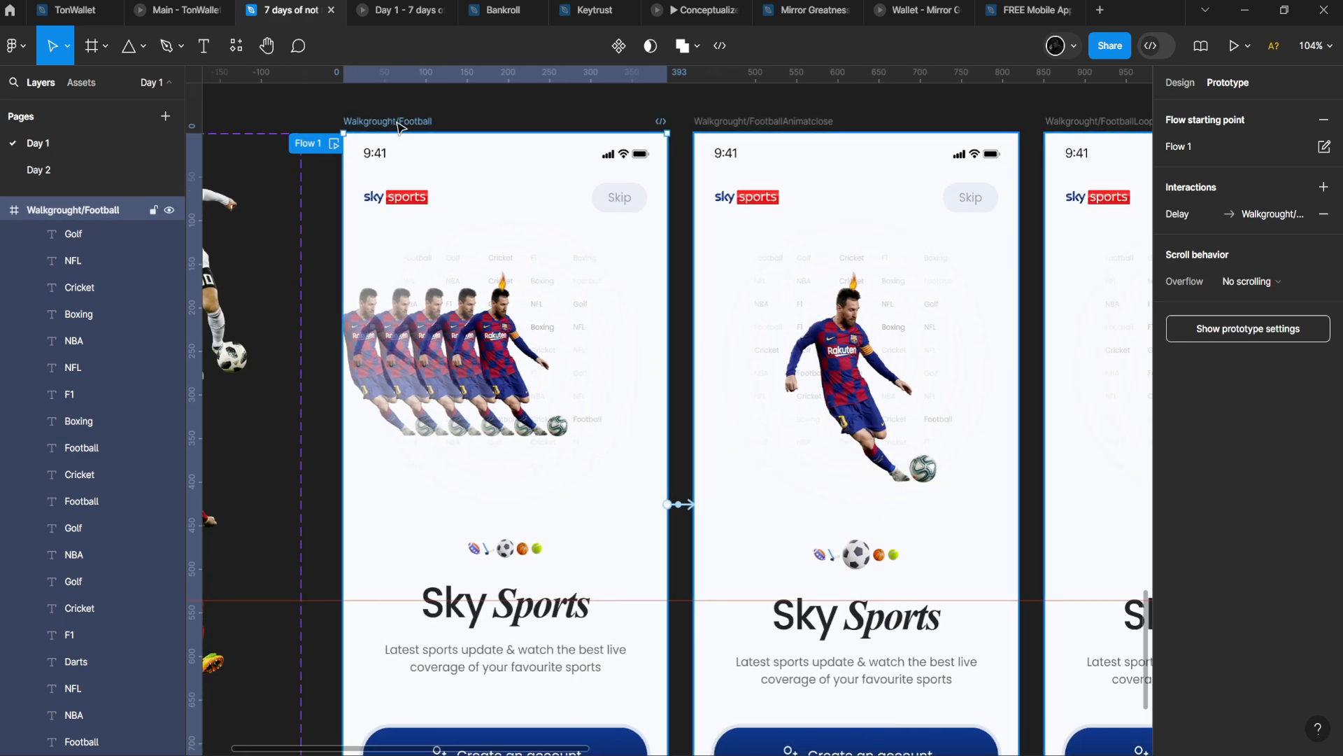
{"action": "left_click", "coordinate": [789, 122]}
{"action": "left_click", "coordinate": [428, 124]}
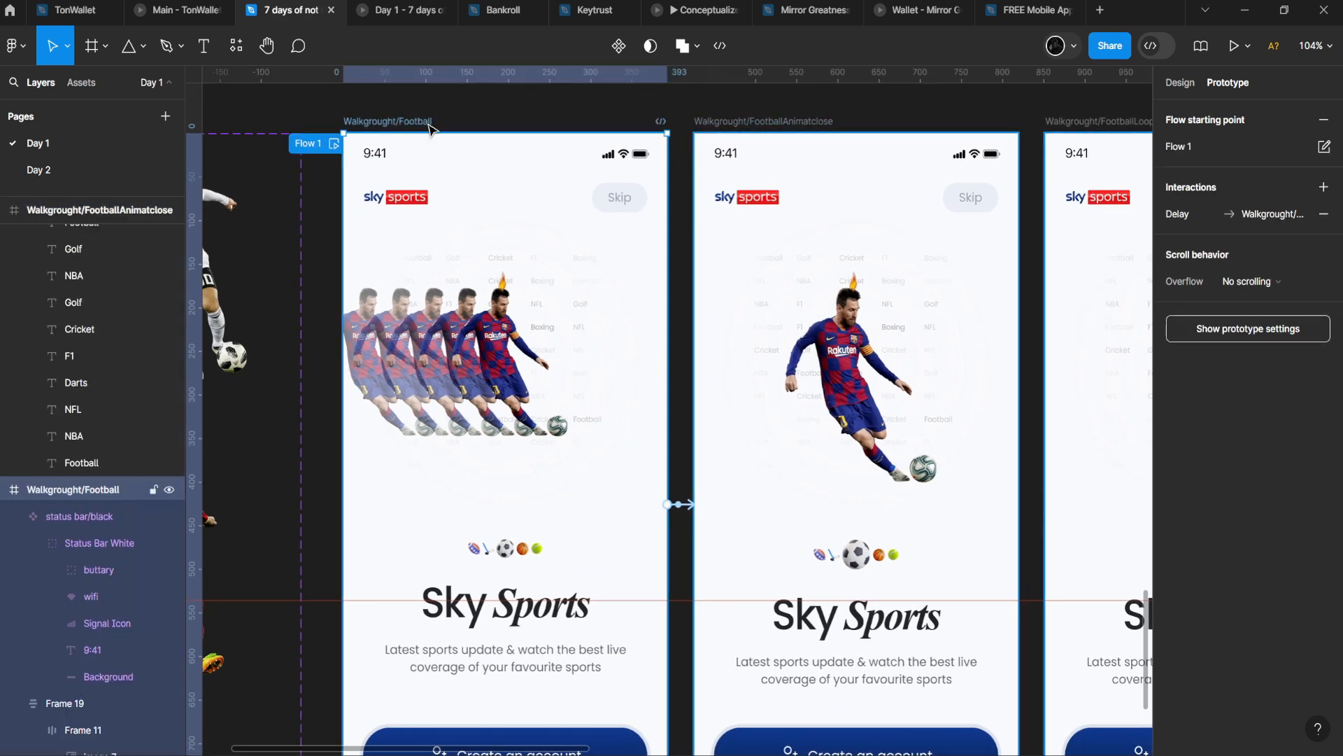
{"action": "left_click", "coordinate": [736, 123]}
{"action": "left_click", "coordinate": [404, 333]}
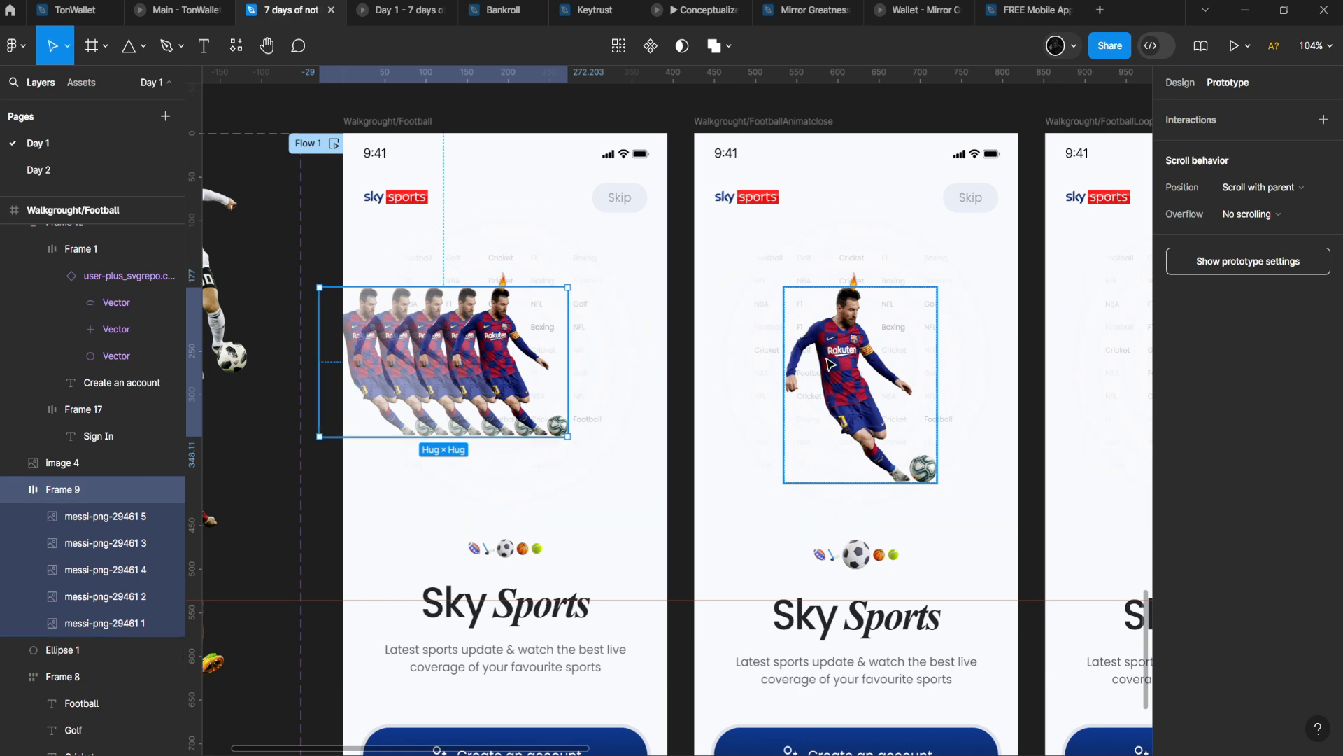
- Check the Walkgrought/Football frame's opening animation in the prototype preview and return to the design file
{"action": "left_click", "coordinate": [388, 121]}
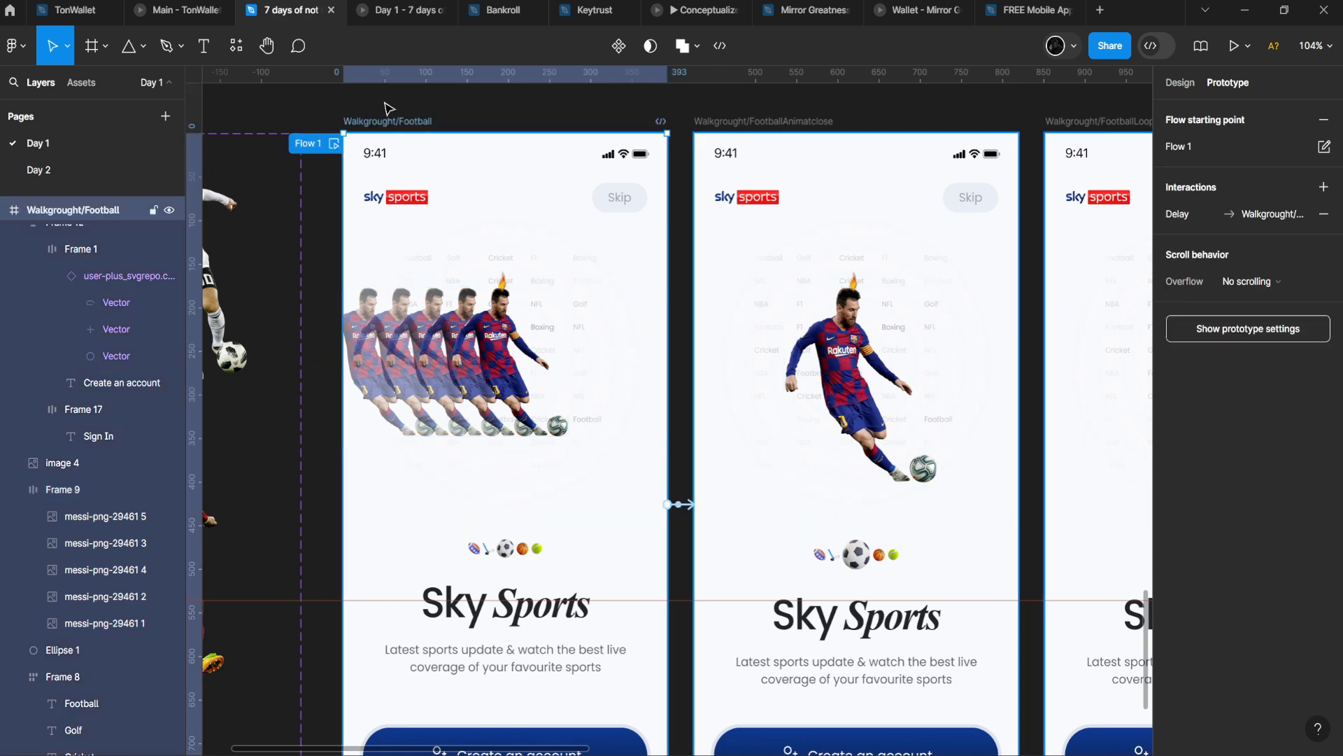
{"action": "left_click", "coordinate": [407, 10]}
{"action": "left_click", "coordinate": [290, 9]}
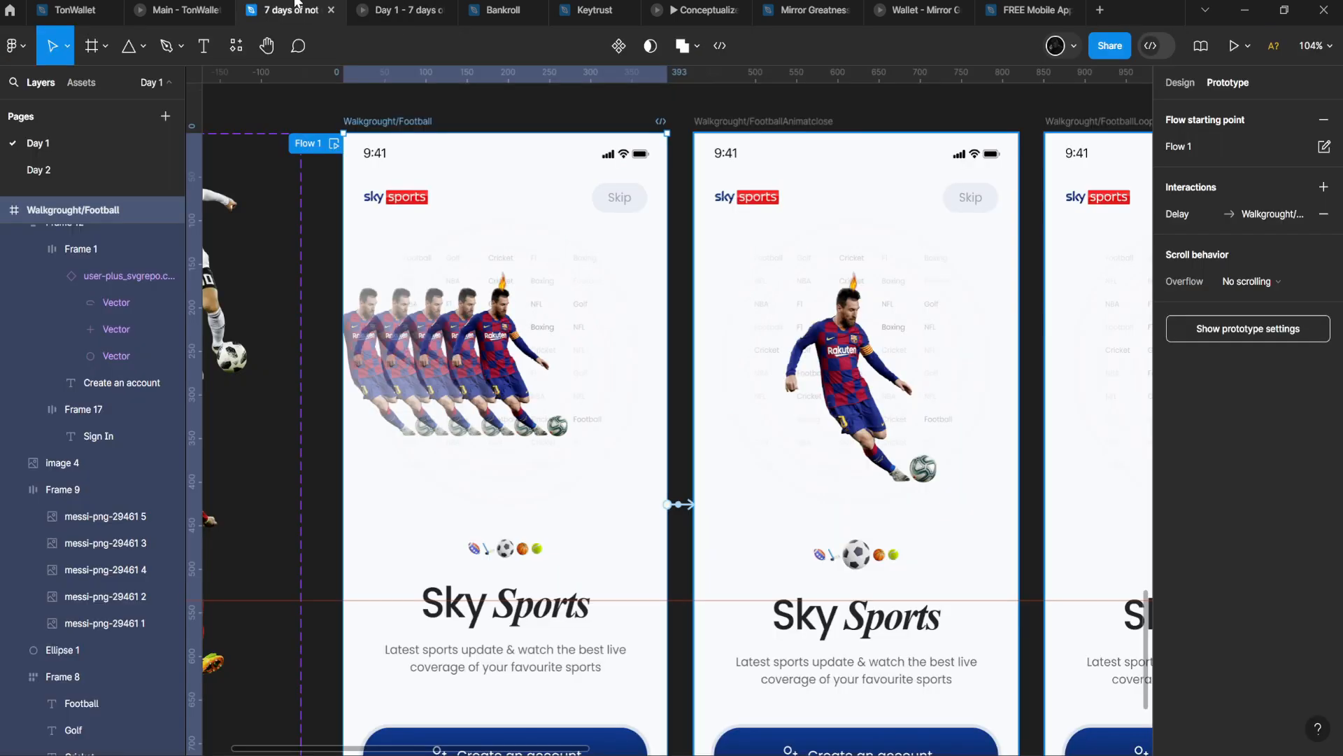
- Set the auto layout gap between the overlapping player images in the Walkgrought/Football frame to -76
{"action": "left_click", "coordinate": [1183, 87]}
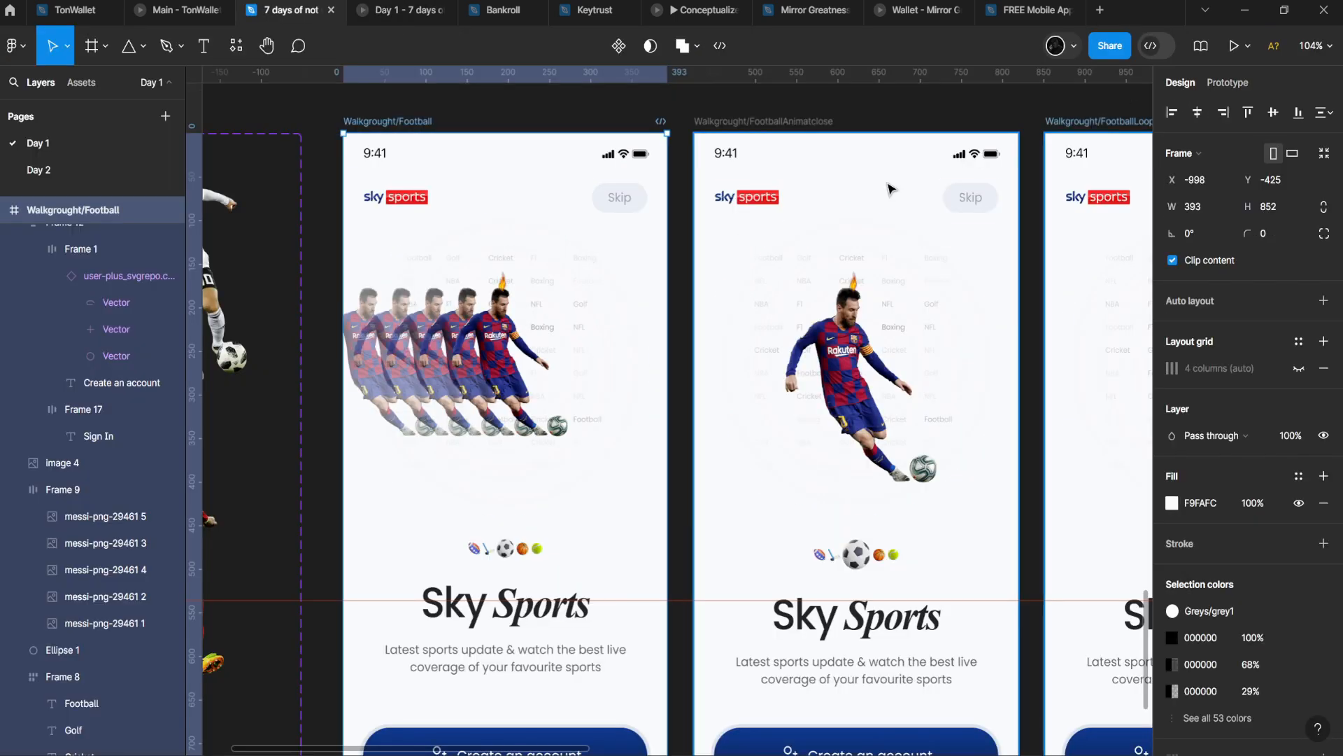
{"action": "left_click", "coordinate": [455, 357]}
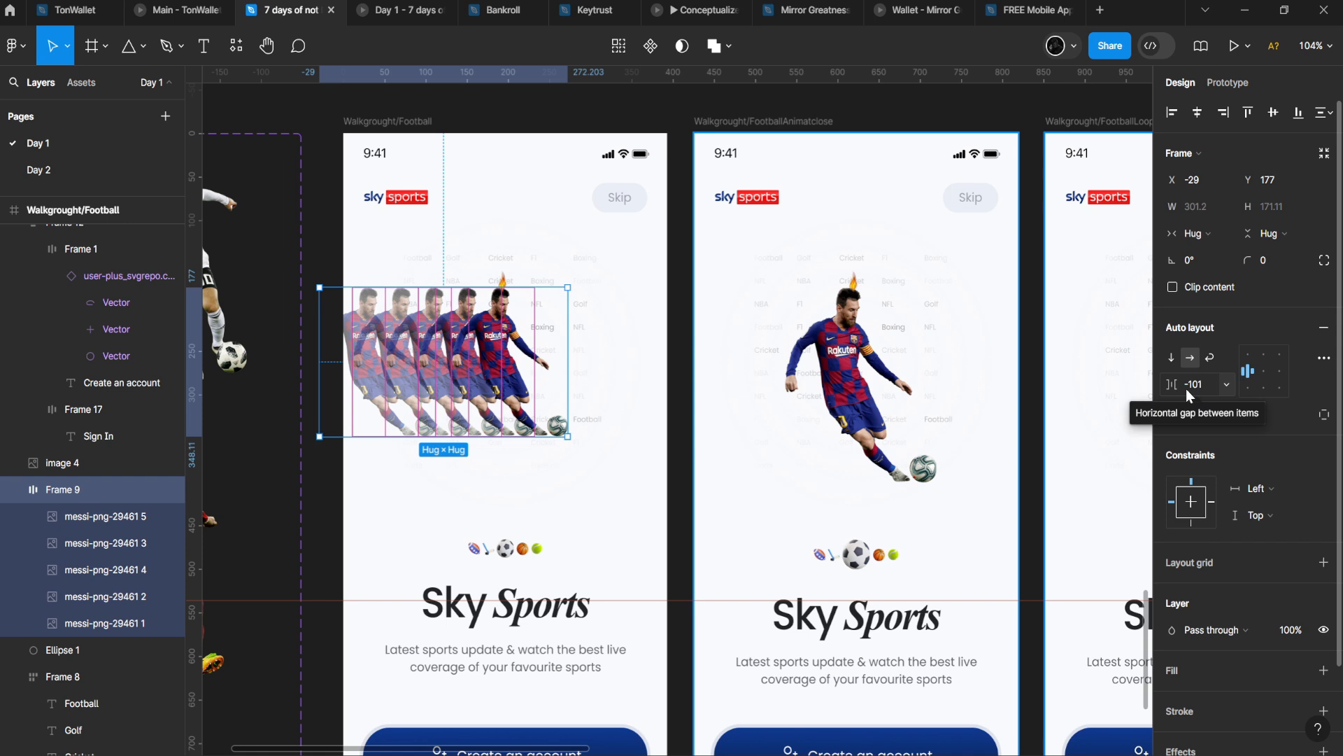
{"action": "mouse_move", "coordinate": [1170, 384]}
{"action": "left_mouse_down"}
{"action": "mouse_move", "coordinate": [1112, 361]}
{"action": "mouse_move", "coordinate": [1208, 368]}
{"action": "mouse_move", "coordinate": [1177, 366]}
{"action": "left_mouse_up"}
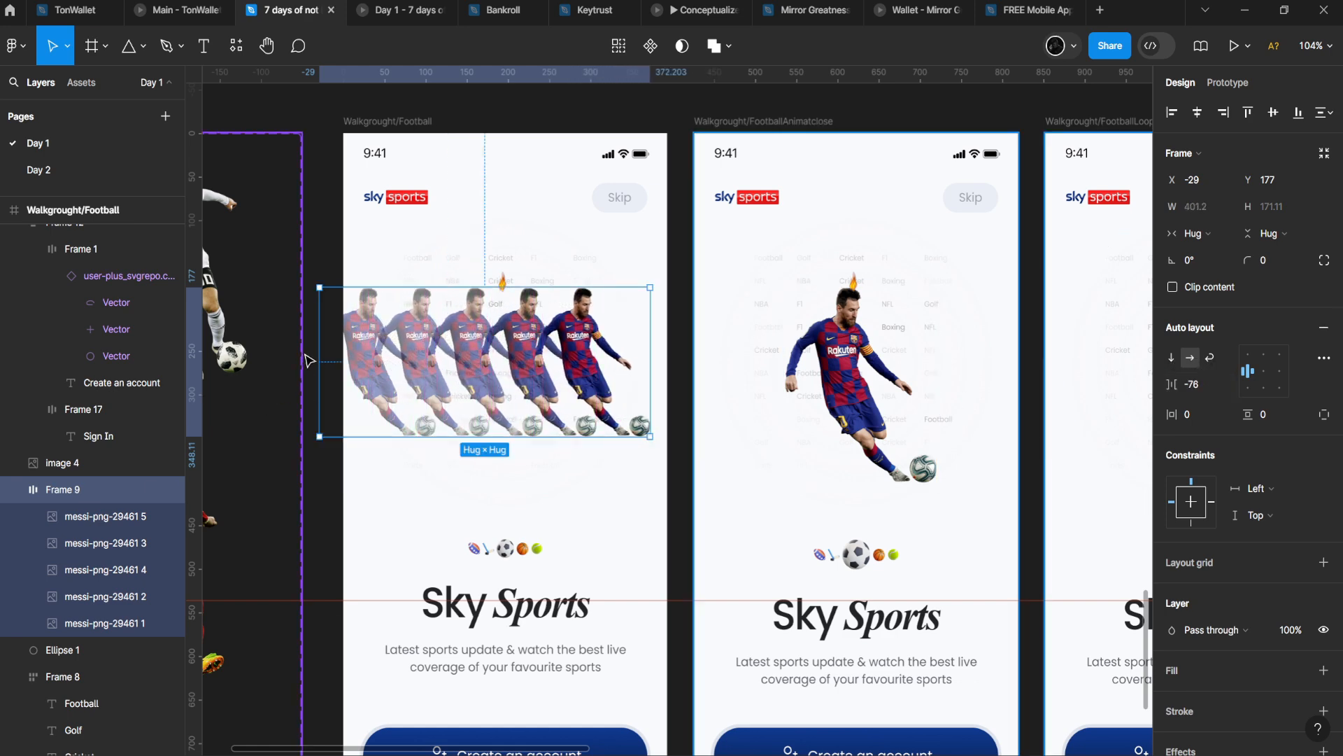
- Step through the overlapping player images one by one to examine their layer opacities
{"action": "scroll", "coordinate": [364, 361], "scroll_direction": "up", "scroll_amount": 5, "text": "ctrl"}
{"action": "left_click", "coordinate": [374, 363]}
{"action": "scroll", "coordinate": [374, 363], "scroll_direction": "up", "scroll_amount": 3}
{"action": "key", "text": "Tab"}
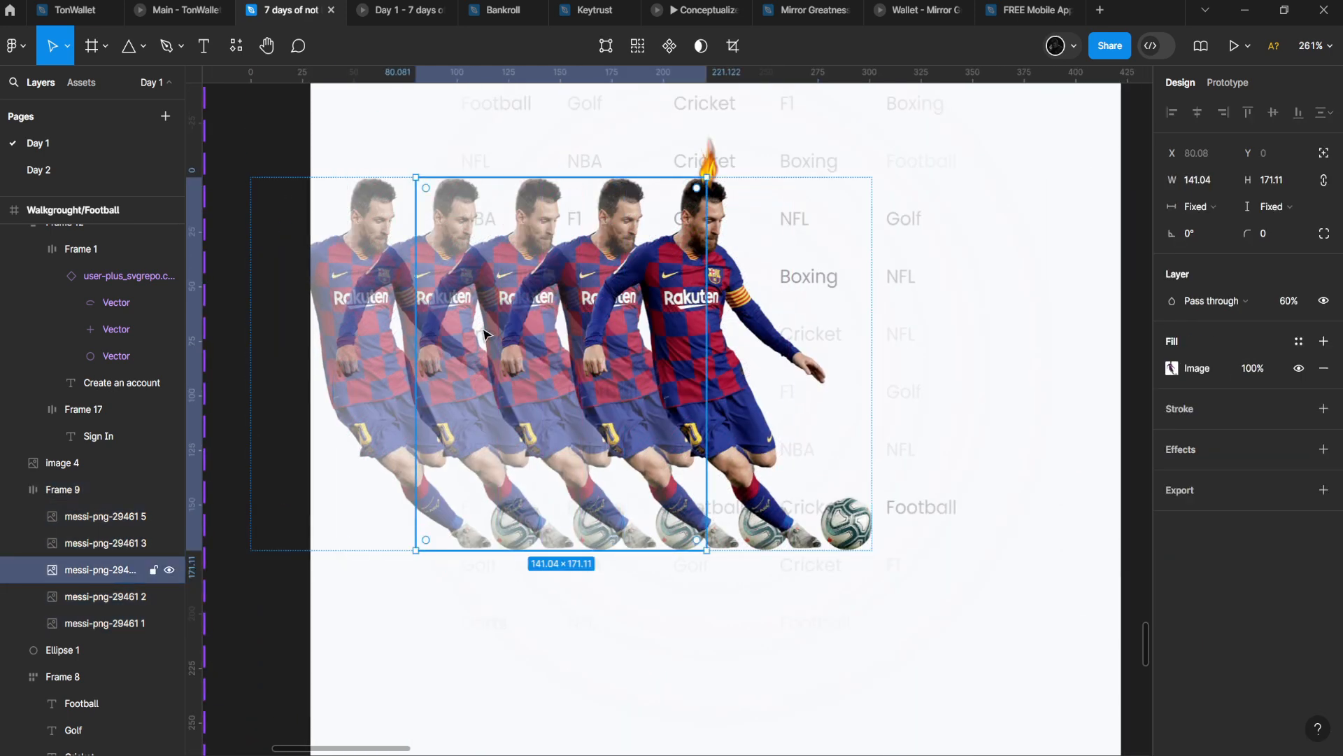
{"action": "key", "text": "Tab"}
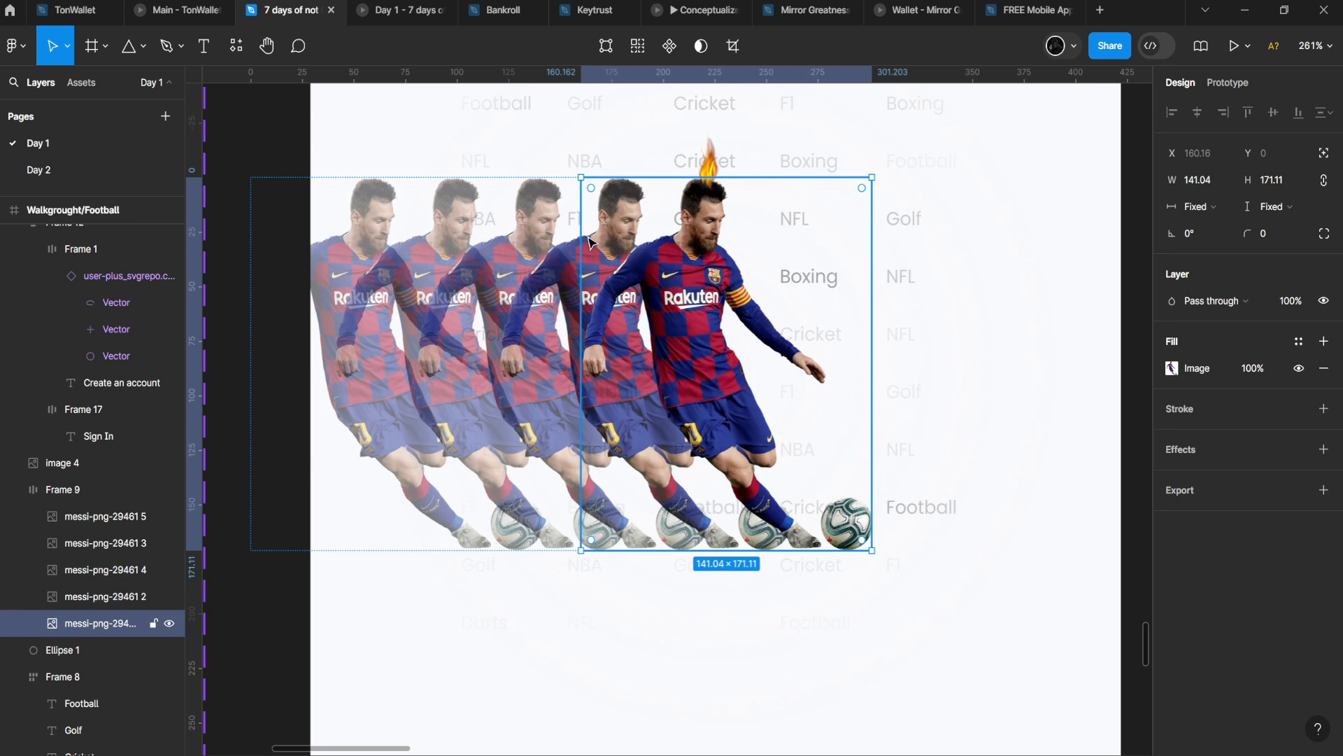
{"action": "key", "text": "shift+Tab"}
{"action": "key", "text": "shift+Tab"}
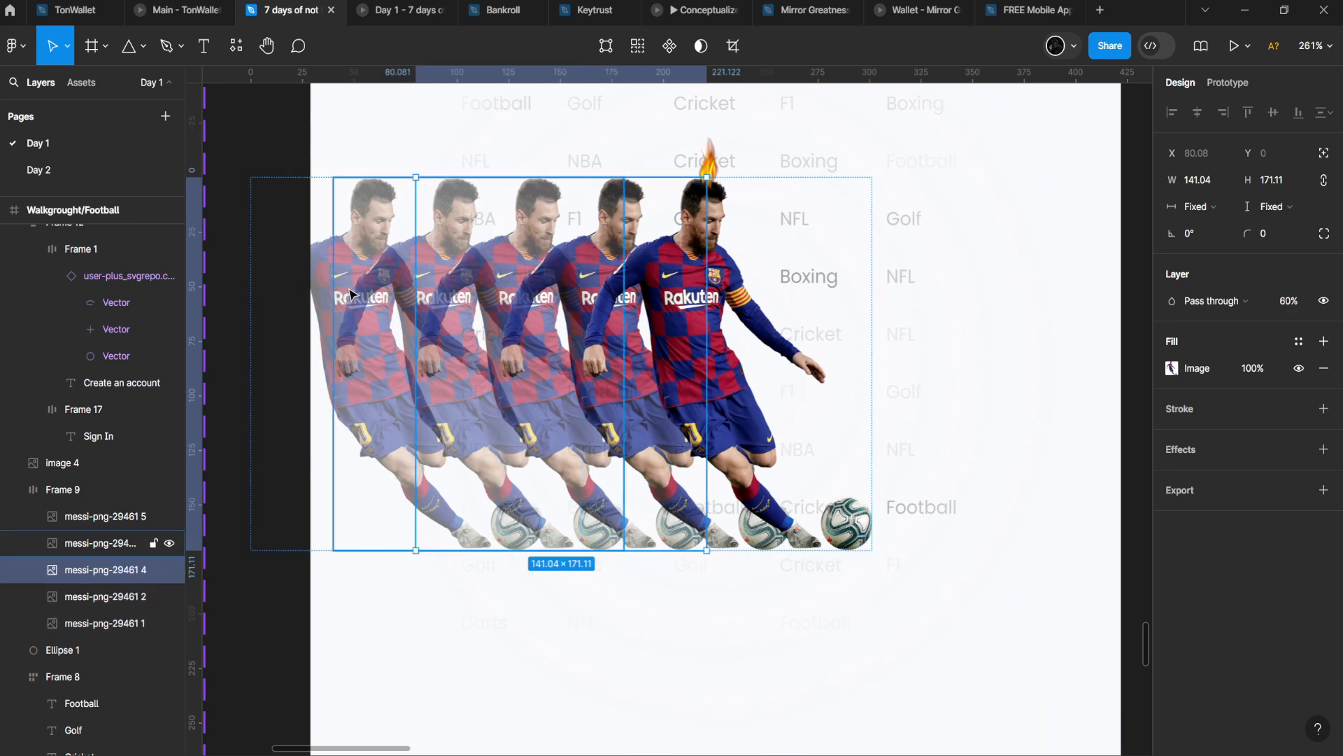
- Collapse the player images into one by setting their auto layout gap to -149 and try moving the stack
{"action": "left_click", "coordinate": [902, 340]}
{"action": "left_click", "coordinate": [808, 343]}
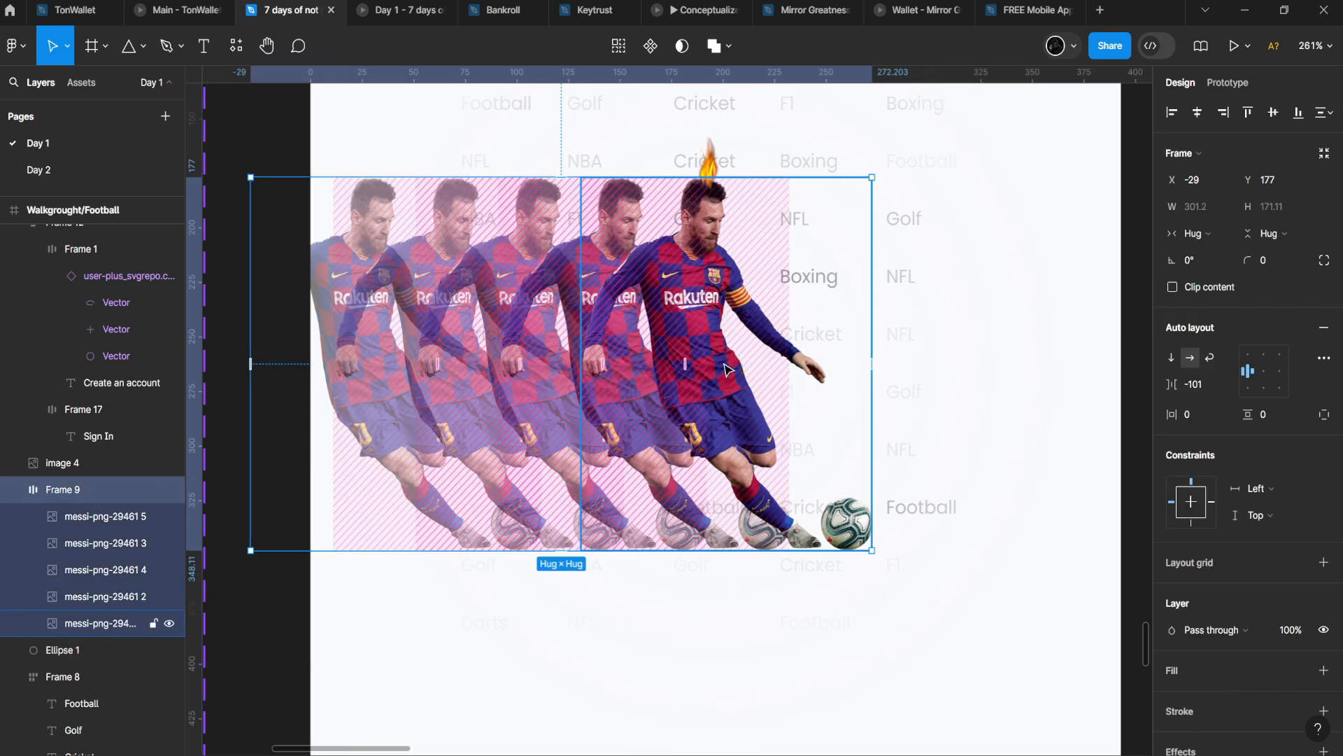
{"action": "scroll", "coordinate": [868, 321], "scroll_direction": "up", "scroll_amount": 1}
{"action": "left_click_drag", "start_coordinate": [1181, 386], "coordinate": [1107, 368]}
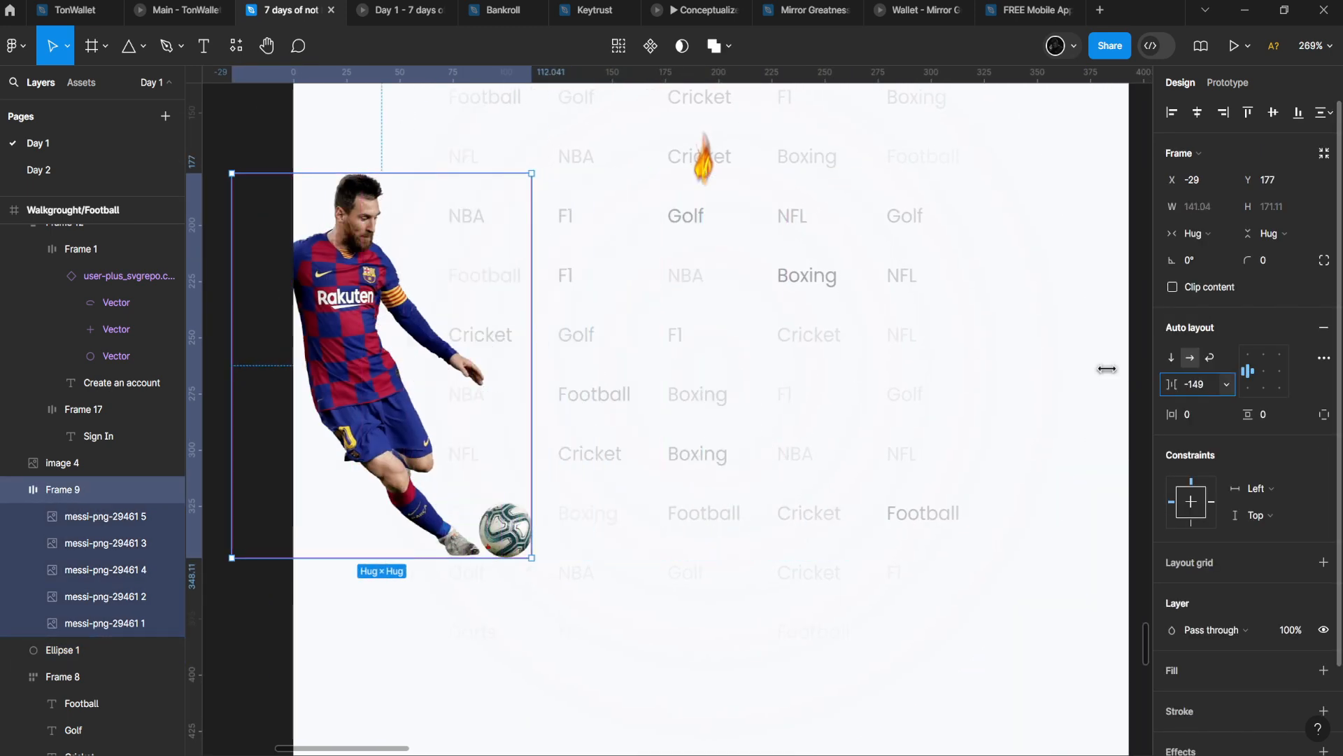
{"action": "scroll", "coordinate": [750, 435], "scroll_direction": "down", "scroll_amount": 2}
{"action": "left_click_drag", "start_coordinate": [399, 462], "coordinate": [476, 432]}
- Undo the last spacing and position changes to the player image row
{"action": "key", "text": "ctrl+z"}
{"action": "key", "text": "ctrl+z"}
{"action": "key", "text": "ctrl+z"}
{"action": "scroll", "coordinate": [791, 606], "scroll_direction": "down", "scroll_amount": 3}
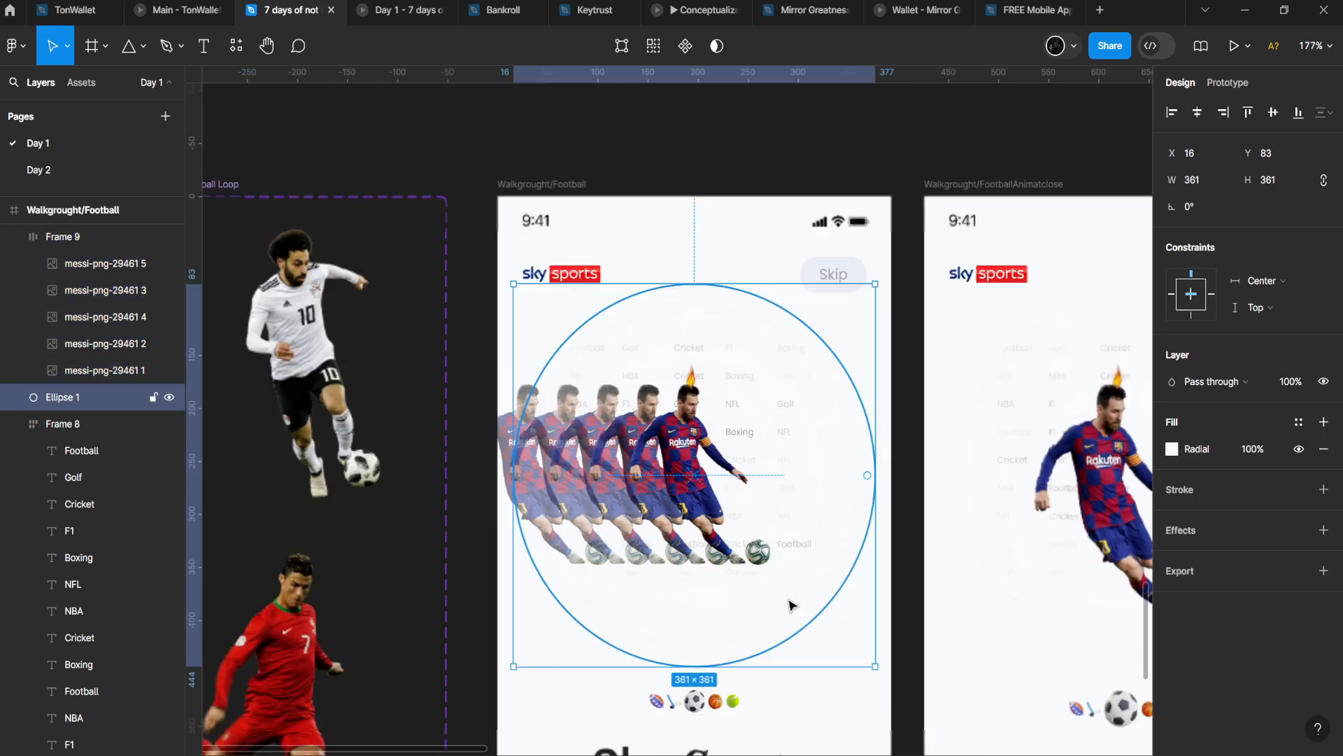
- Examine the after-delay interaction settings between Walkgrought/Football and Walkgrought/FootballAnimatclose
{"action": "left_click", "coordinate": [573, 463]}
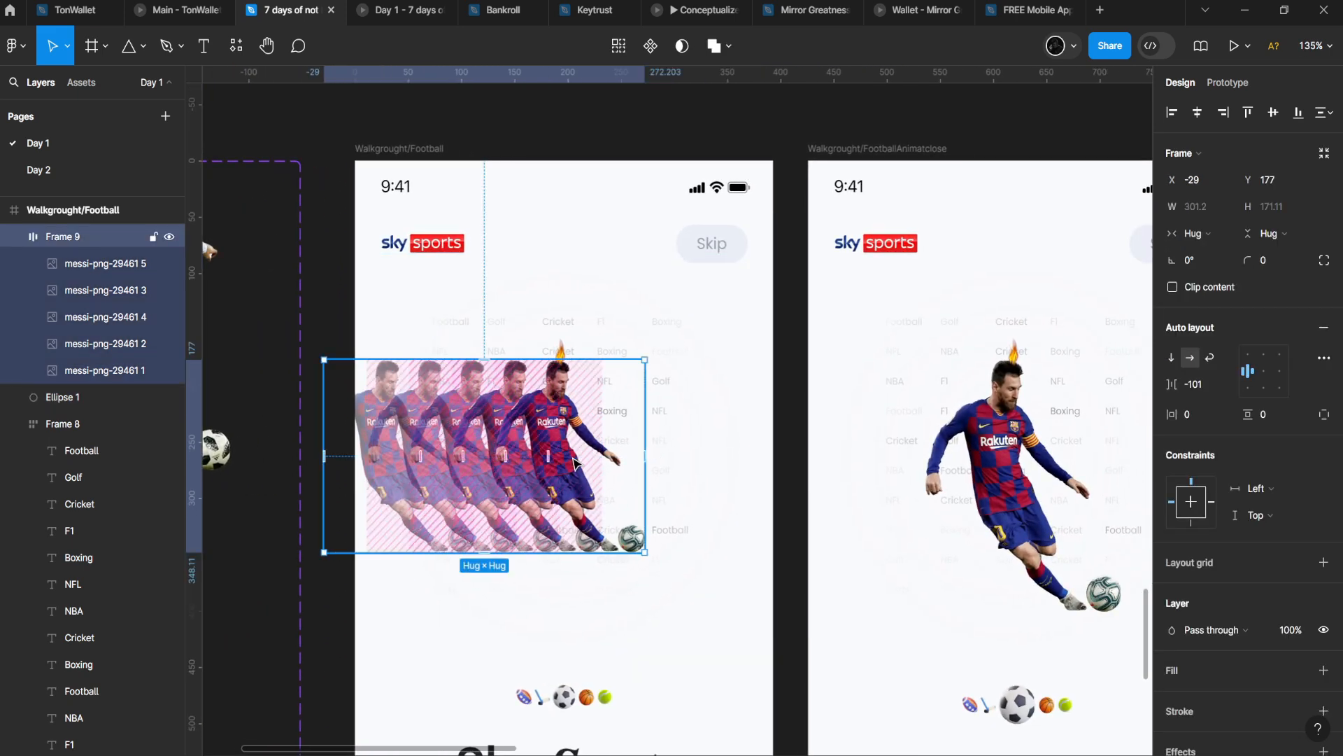
{"action": "scroll", "coordinate": [839, 468], "scroll_direction": "down", "scroll_amount": 2}
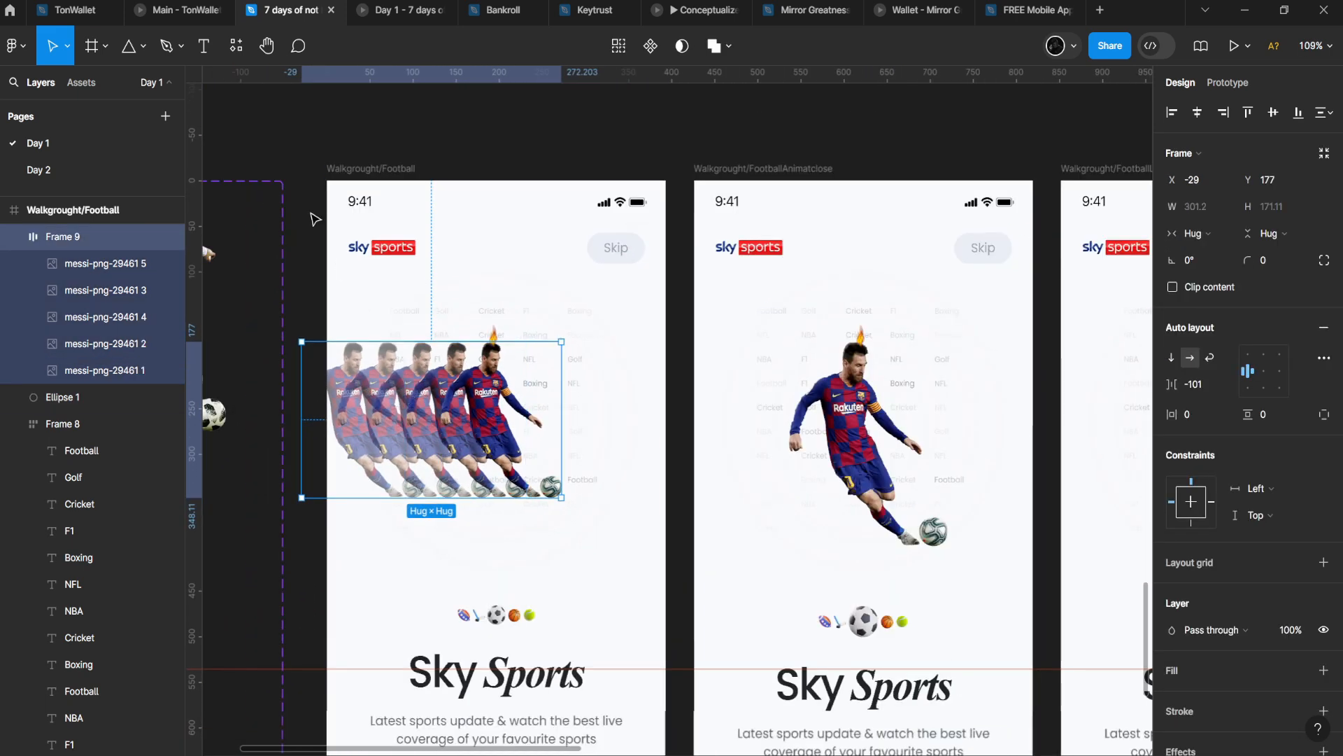
{"action": "left_click", "coordinate": [356, 169]}
{"action": "key", "text": "shift+e"}
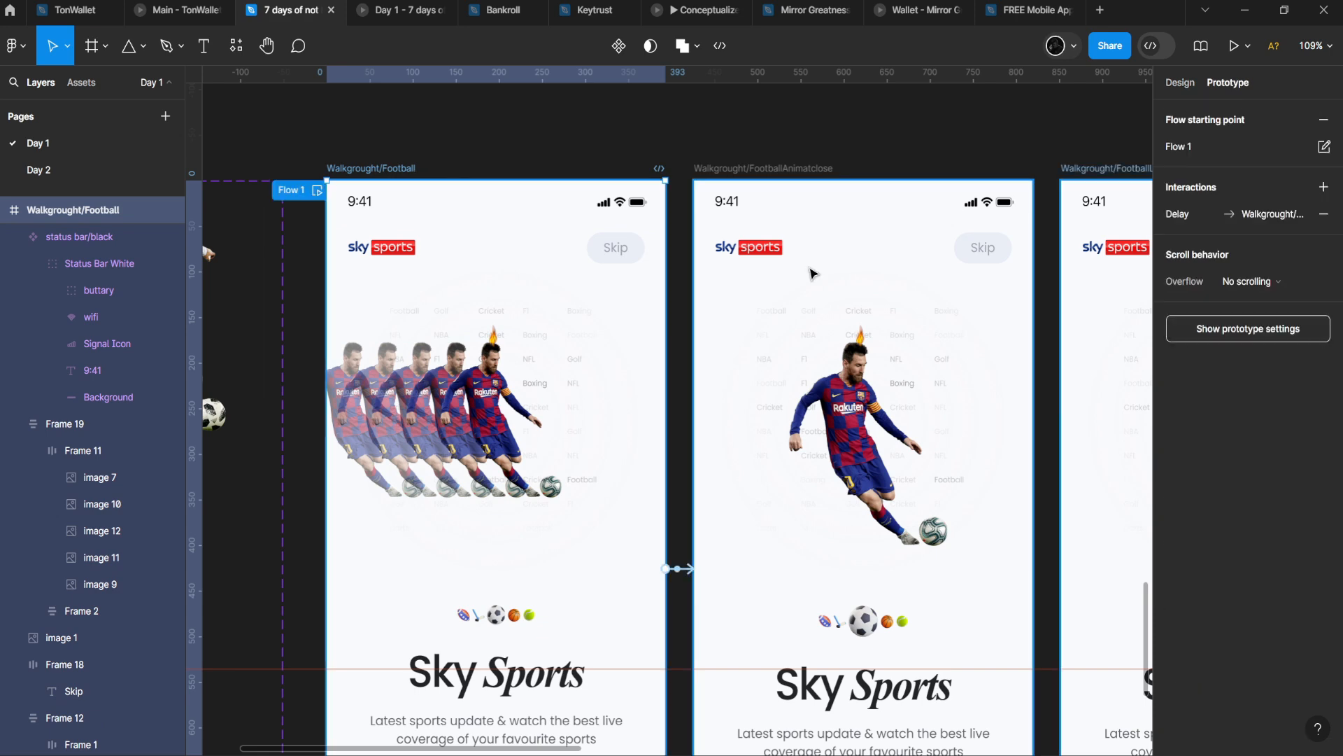
{"action": "scroll", "coordinate": [812, 272], "scroll_direction": "down", "scroll_amount": 2}
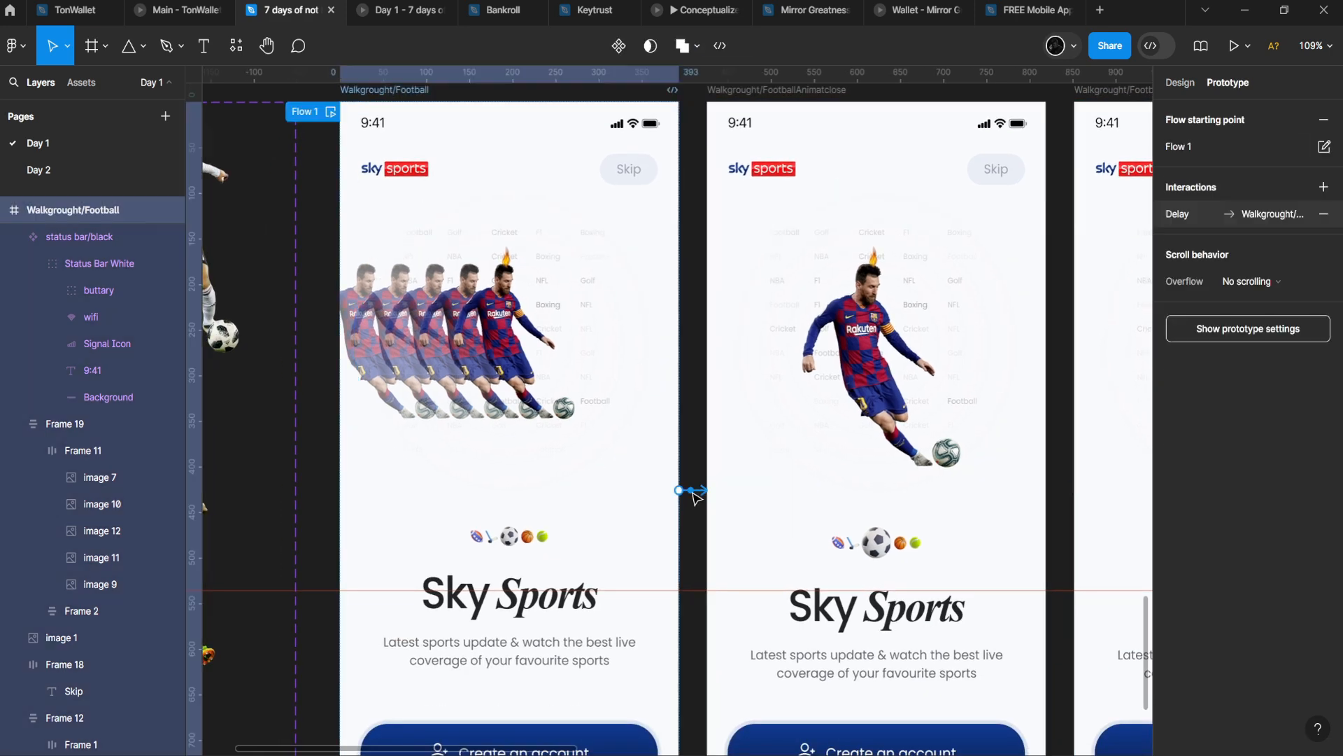
{"action": "left_click", "coordinate": [695, 491]}
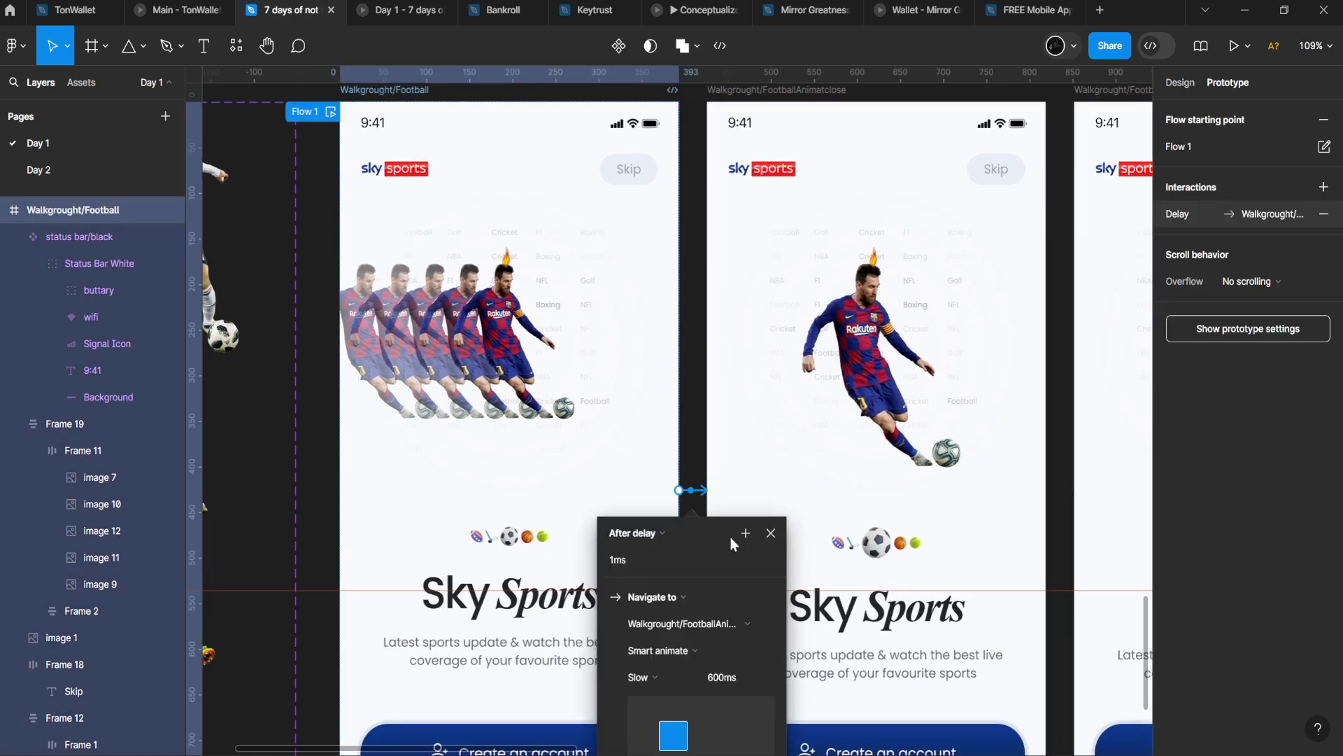
{"action": "left_click_drag", "start_coordinate": [731, 536], "coordinate": [935, 434]}
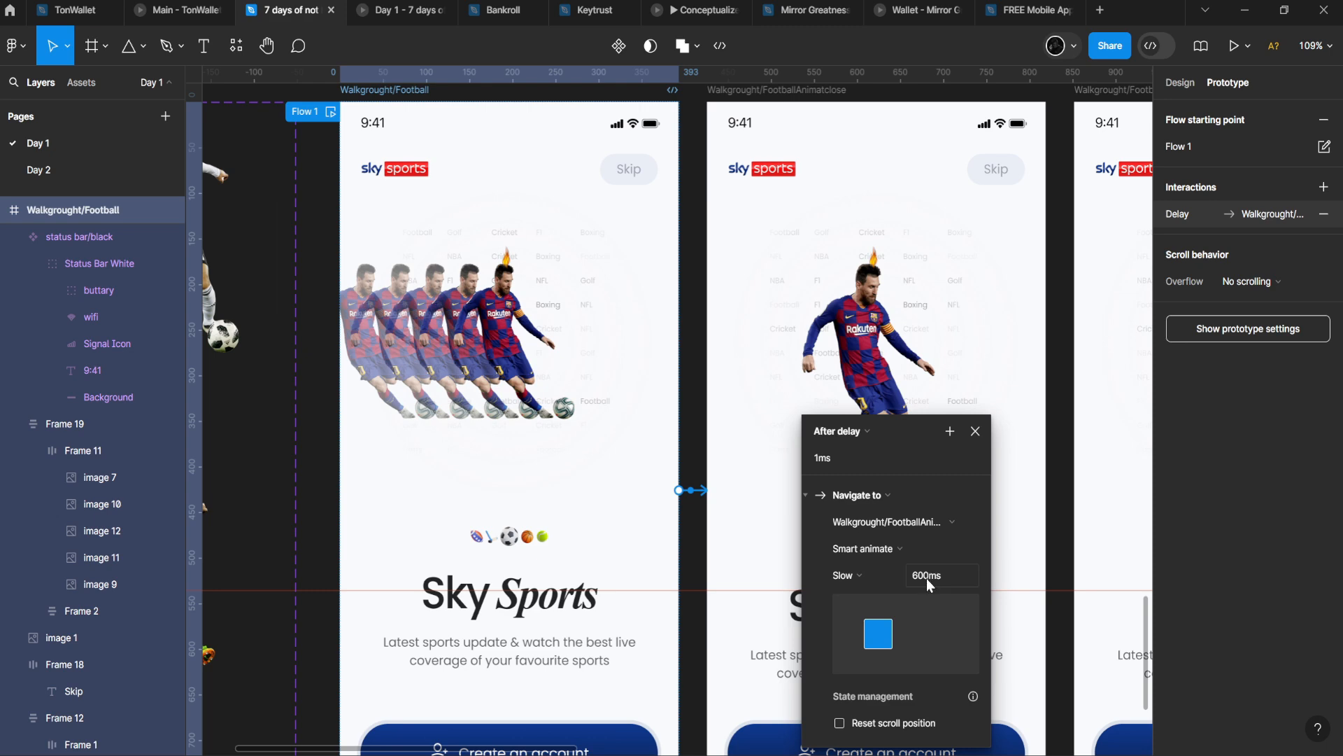
- Check the transition's speed in the prototype preview and close the interaction settings
{"action": "left_click", "coordinate": [379, 12]}
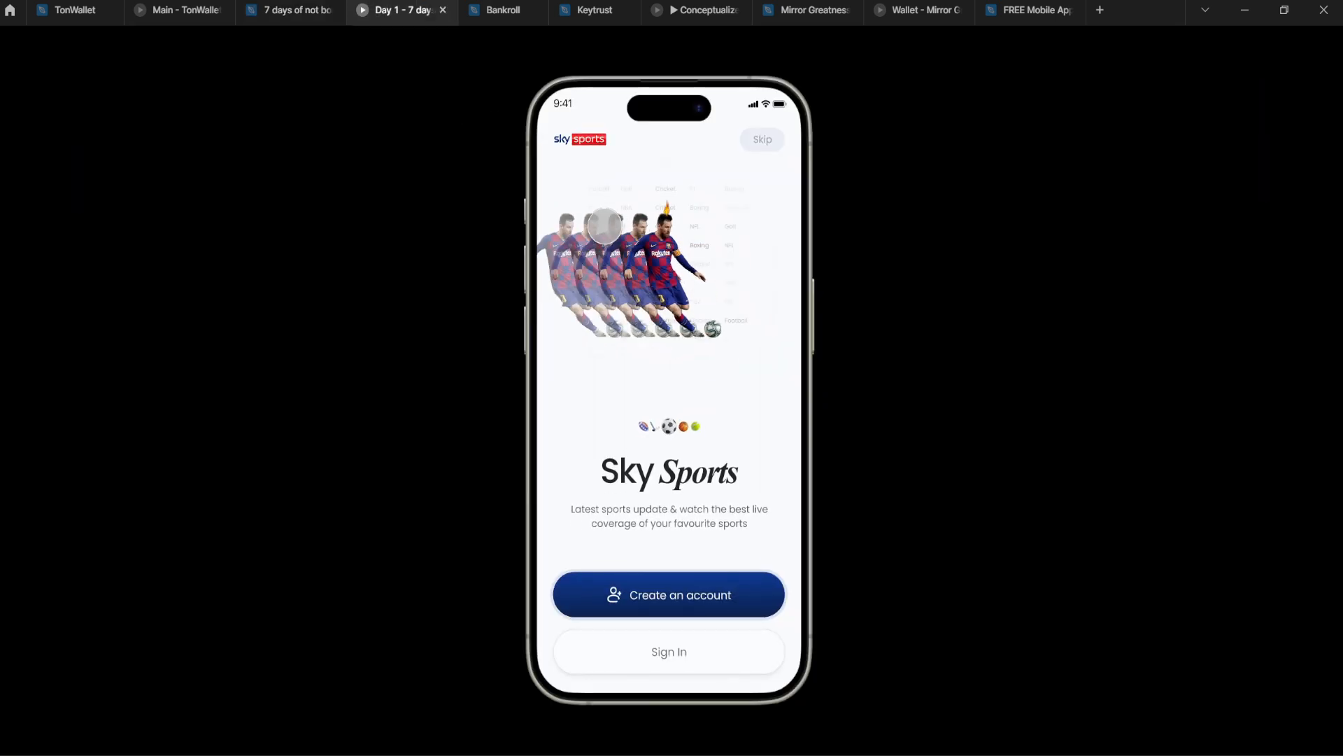
{"action": "left_click", "coordinate": [319, 9]}
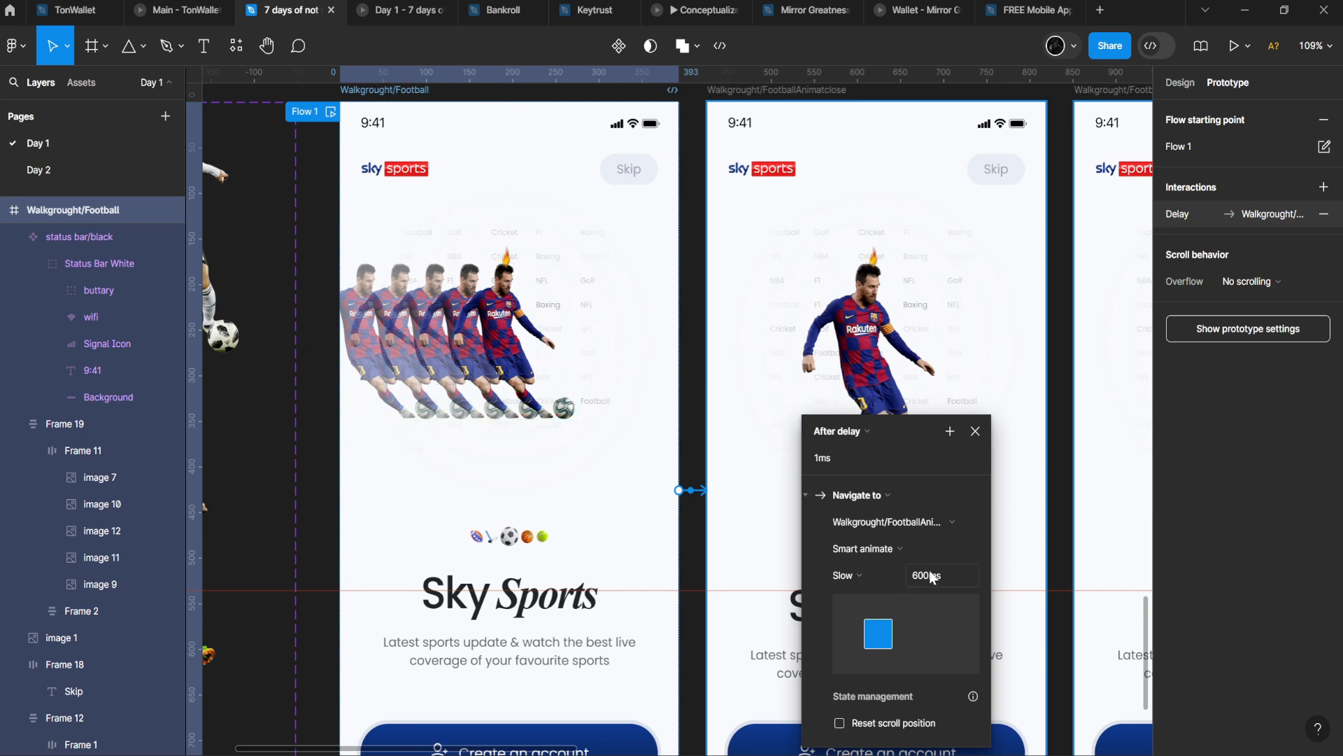
{"action": "left_click", "coordinate": [975, 431]}
{"action": "scroll", "coordinate": [805, 335], "scroll_direction": "down", "scroll_amount": 3}
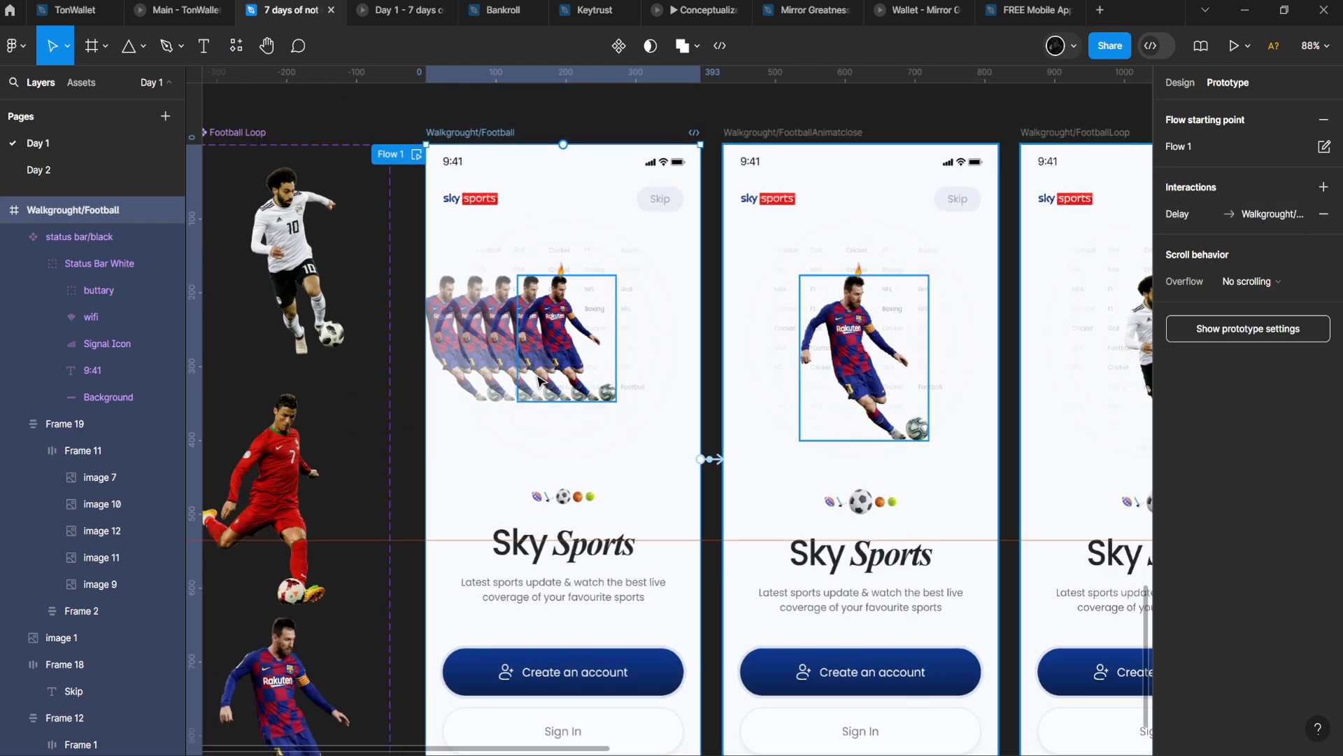
- Examine the football icon's size and properties within the sports icon row of the Walkgrought/Football frame
{"action": "left_click", "coordinate": [1179, 82]}
{"action": "left_click_drag", "start_coordinate": [673, 324], "coordinate": [666, 318]}
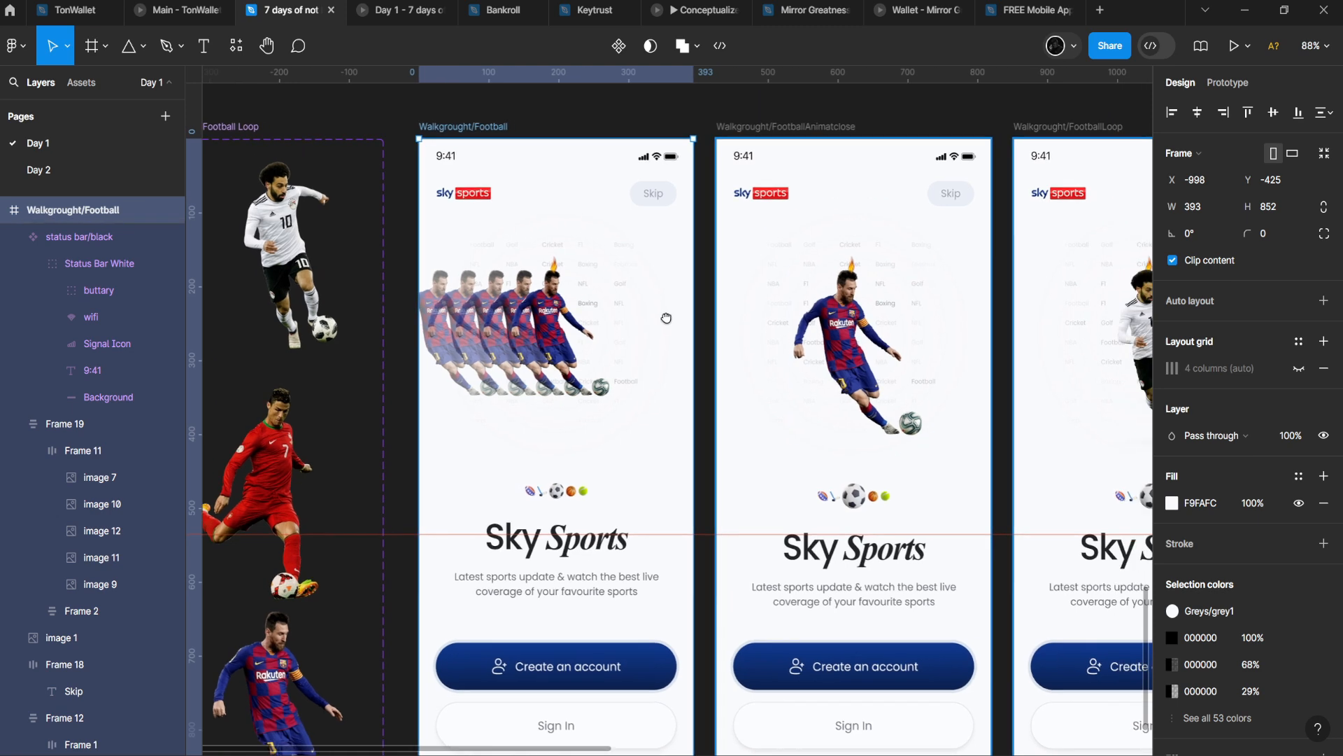
{"action": "scroll", "coordinate": [666, 318], "scroll_direction": "right", "scroll_amount": 2}
{"action": "scroll", "coordinate": [510, 503], "scroll_direction": "up", "scroll_amount": 5}
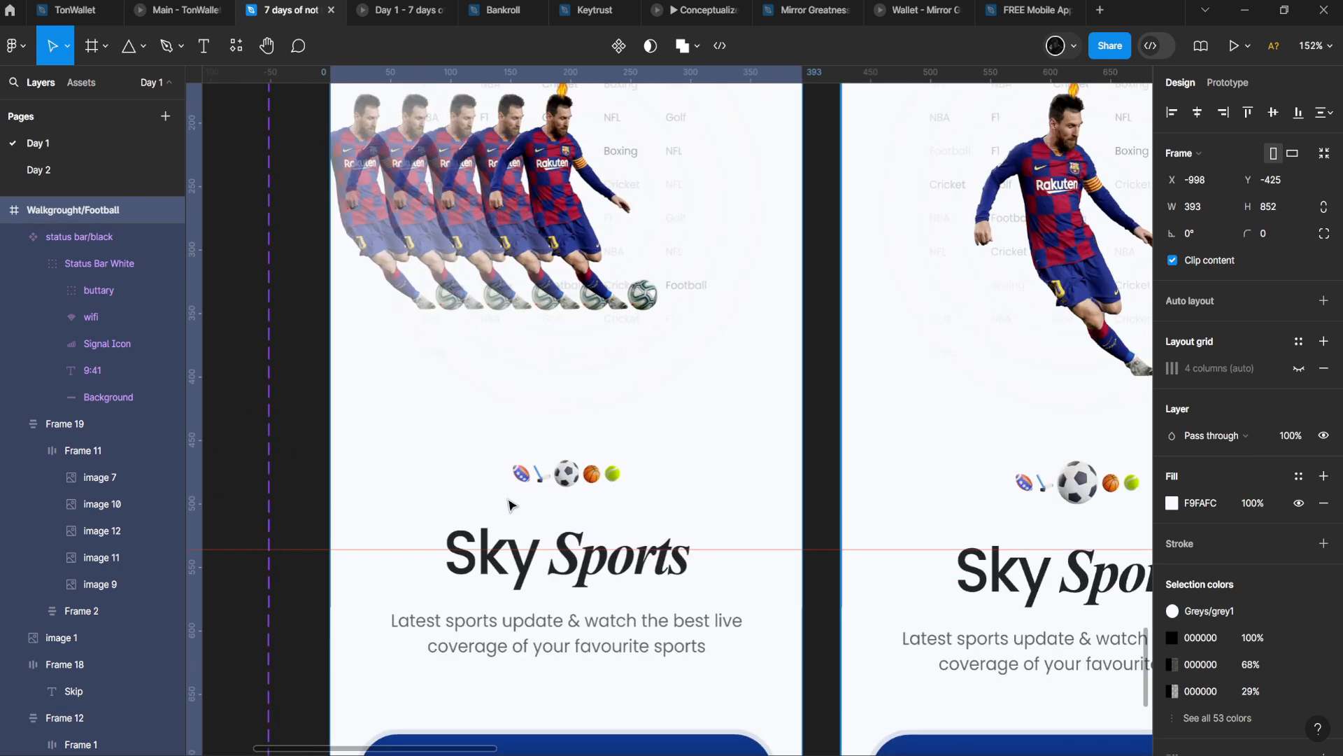
{"action": "left_click", "coordinate": [578, 478]}
{"action": "left_click_drag", "start_coordinate": [820, 468], "coordinate": [598, 484]}
- Check the sports icon animation in the prototype preview and compare the icon row across the next walkthrough frames
{"action": "left_click", "coordinate": [385, 6]}
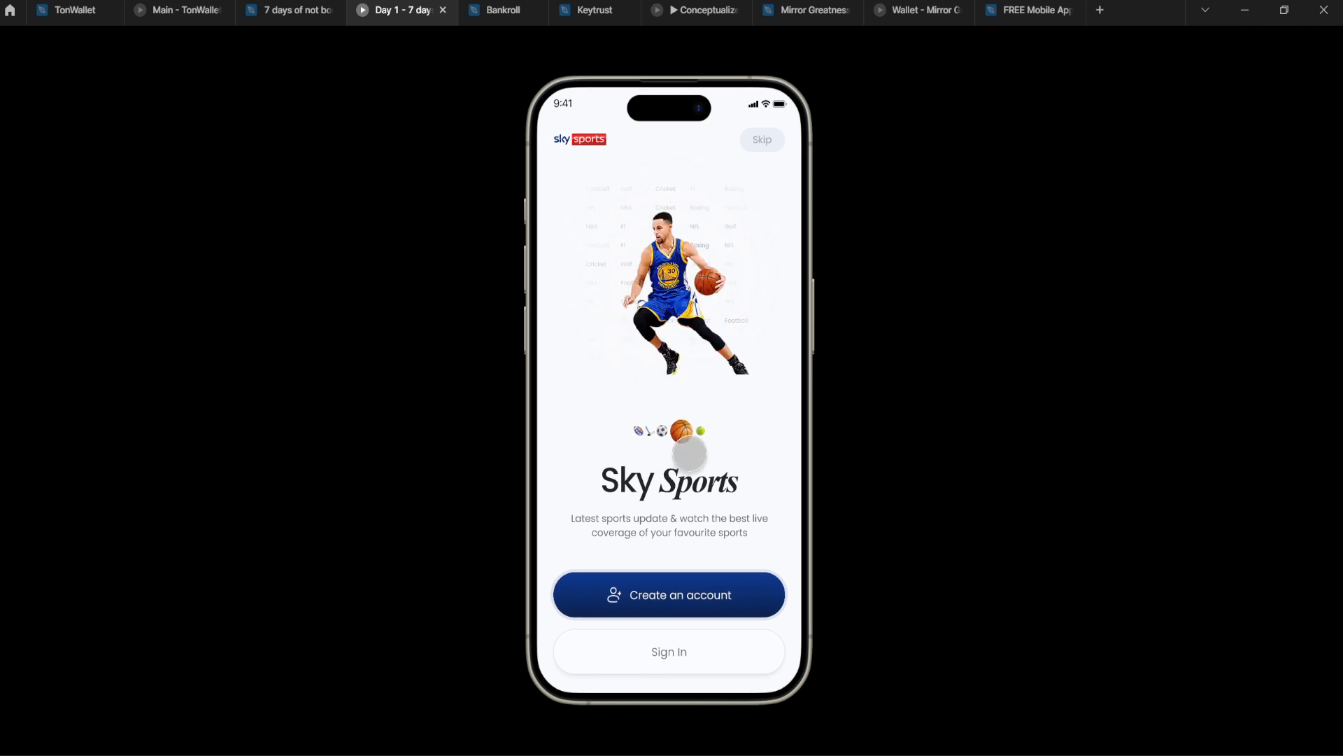
{"action": "left_click", "coordinate": [323, 7]}
{"action": "left_click_drag", "start_coordinate": [829, 259], "coordinate": [462, 335]}
{"action": "scroll", "coordinate": [462, 335], "scroll_direction": "down", "scroll_amount": 5}
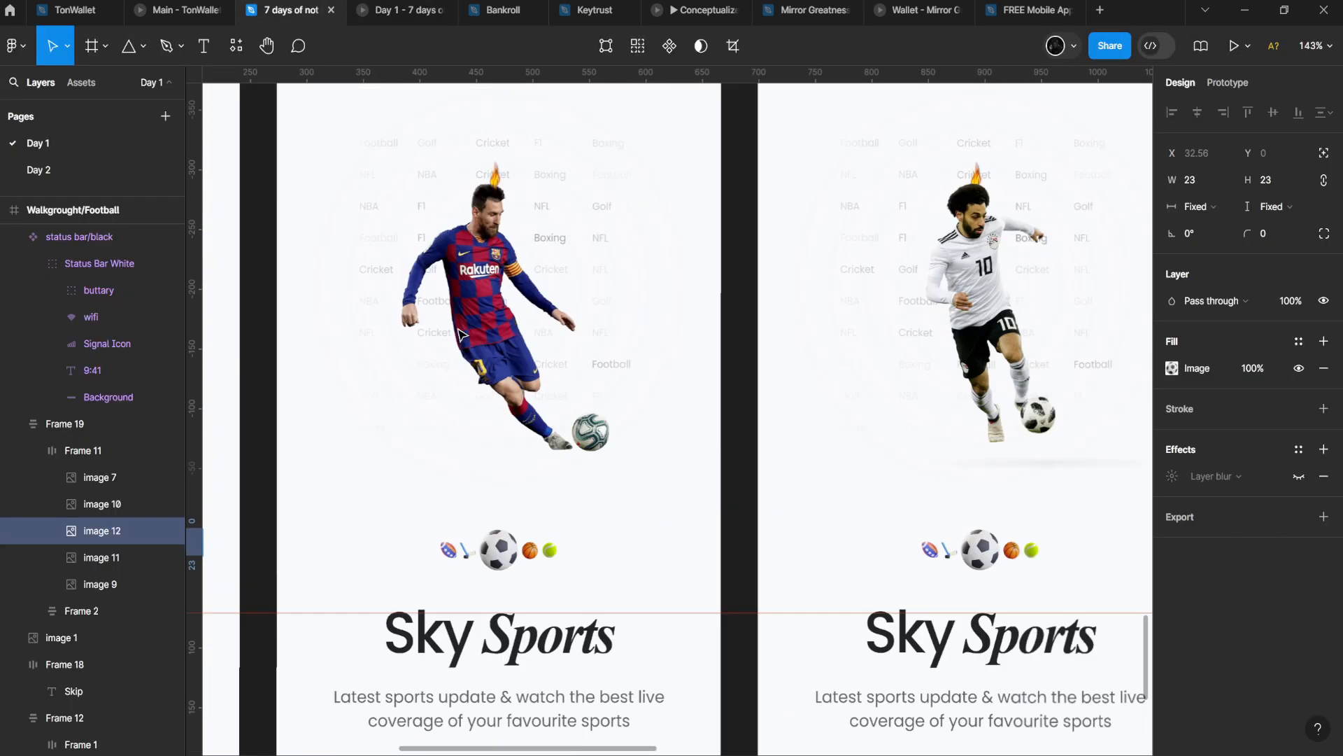
- Examine the after-delay interaction settings from Walkgrought/FootballAnimatclose to Walkgrought/FootballLoop
{"action": "left_click", "coordinate": [413, 87]}
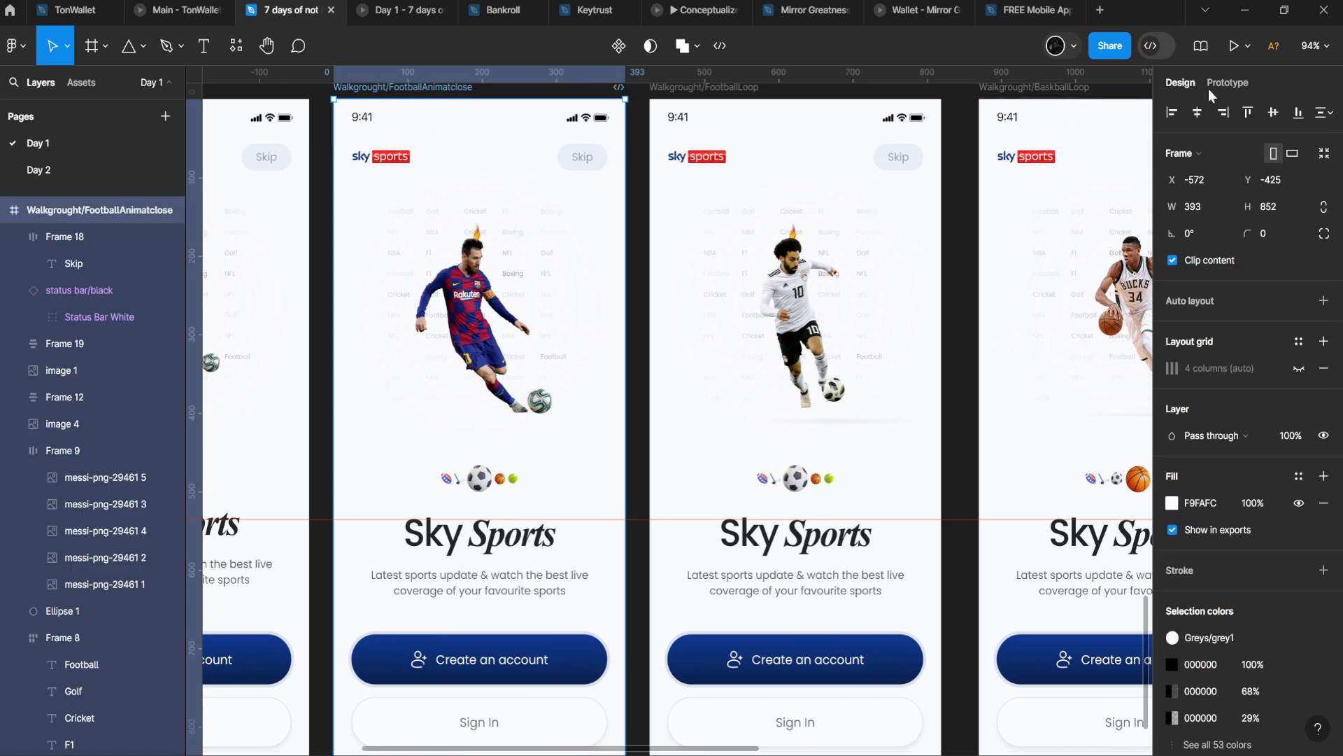
{"action": "left_click", "coordinate": [1217, 83]}
{"action": "left_click", "coordinate": [1221, 186]}
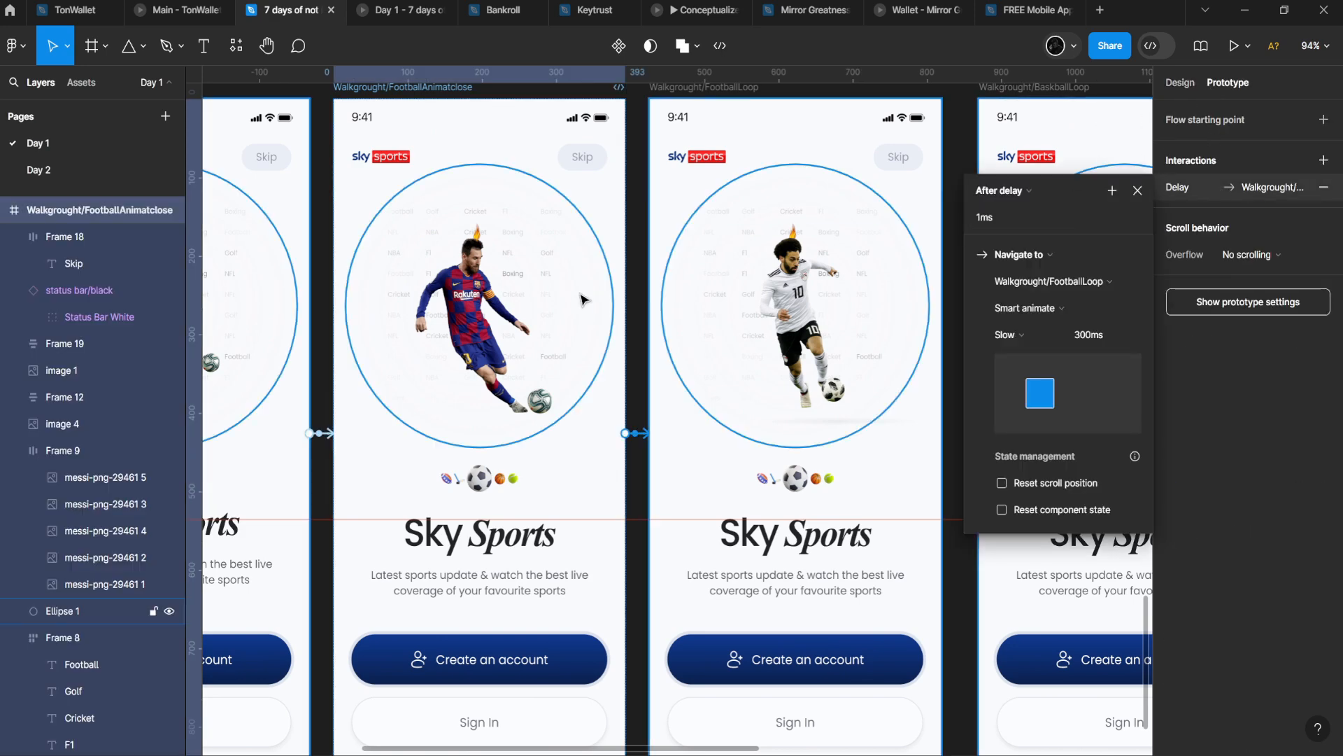
{"action": "scroll", "coordinate": [598, 293], "scroll_direction": "down", "scroll_amount": 3}
{"action": "scroll", "coordinate": [318, 174], "scroll_direction": "left", "scroll_amount": 1}
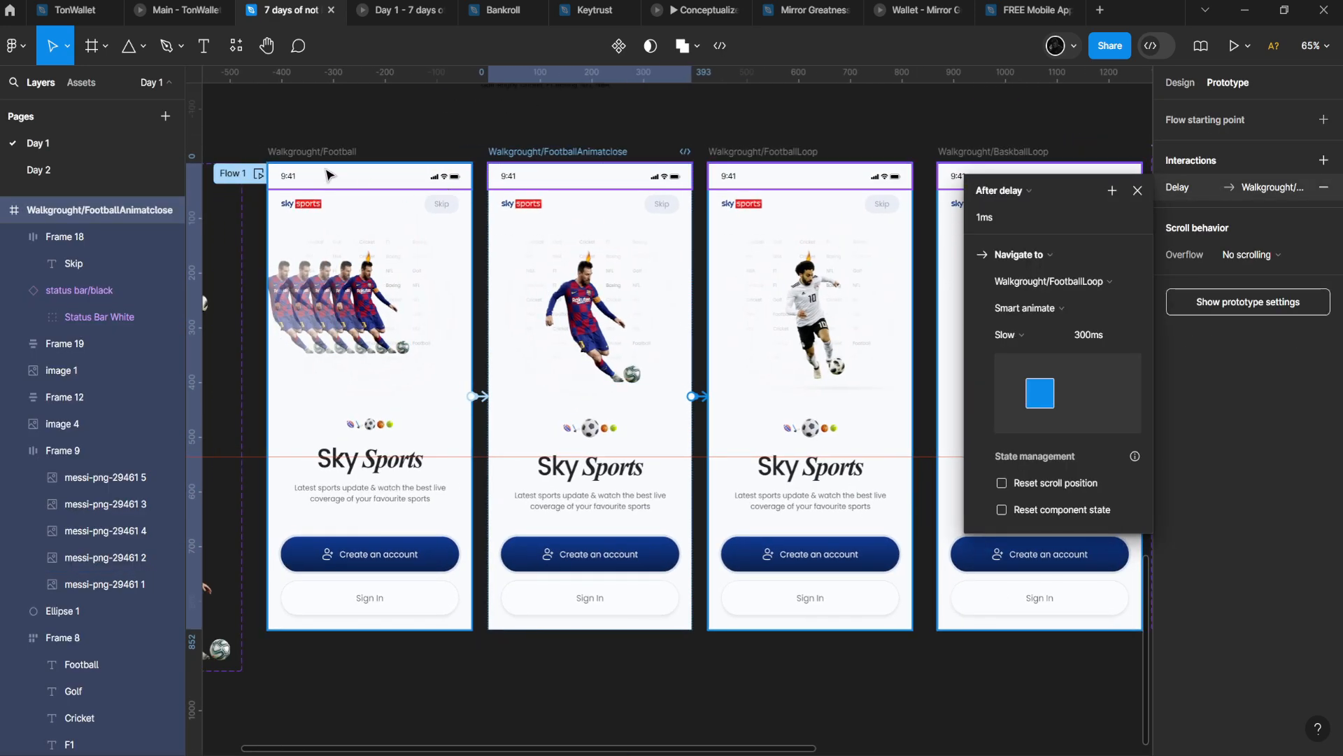
- Compare the first three walkthrough frames and inspect the Football Loop instance inside Walkgrought/FootballLoop
{"action": "left_click", "coordinate": [331, 153]}
{"action": "left_click", "coordinate": [548, 153]}
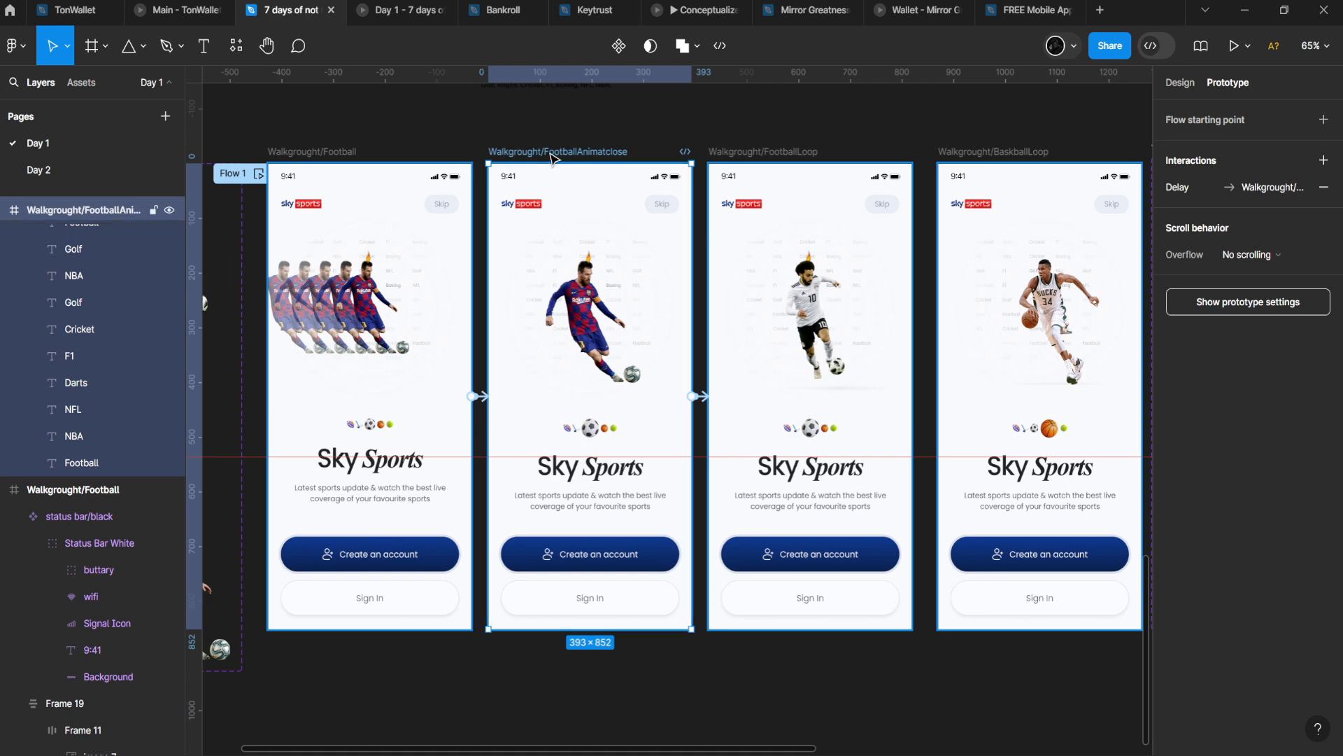
{"action": "left_click", "coordinate": [744, 153]}
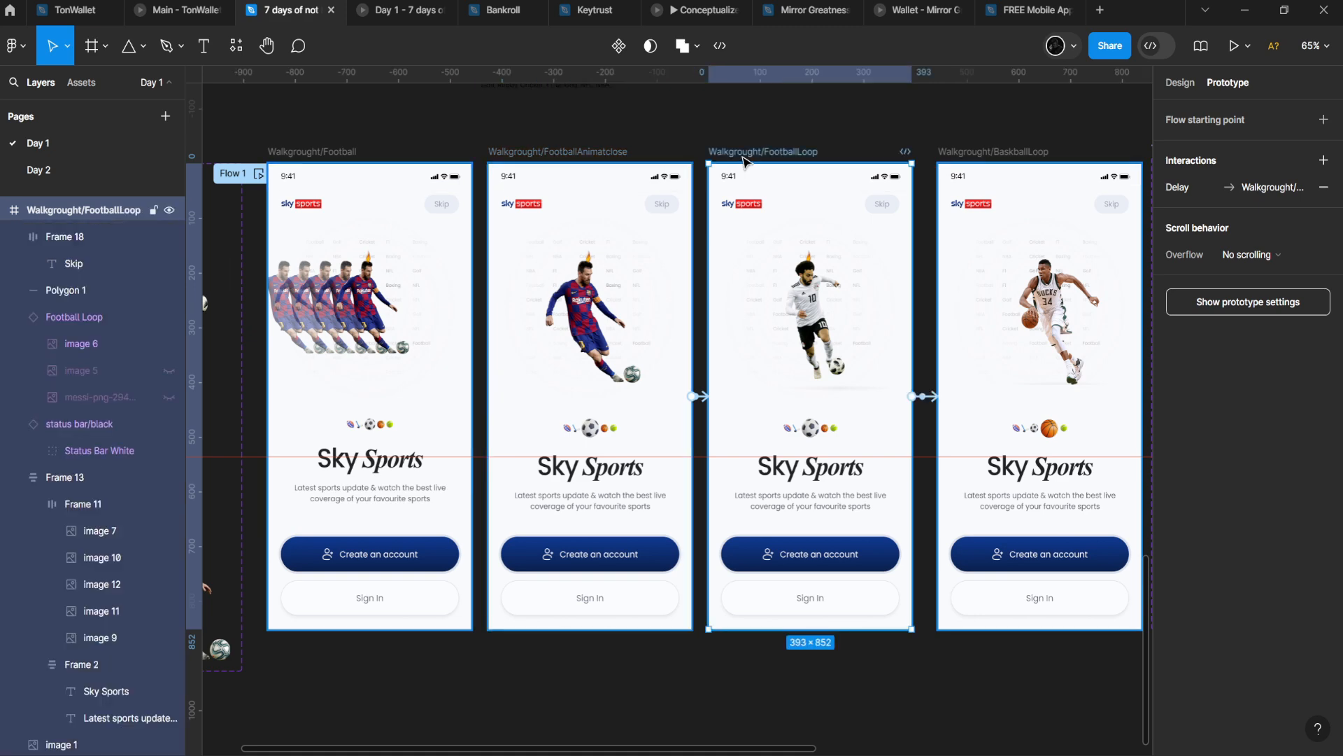
{"action": "left_click", "coordinate": [792, 300]}
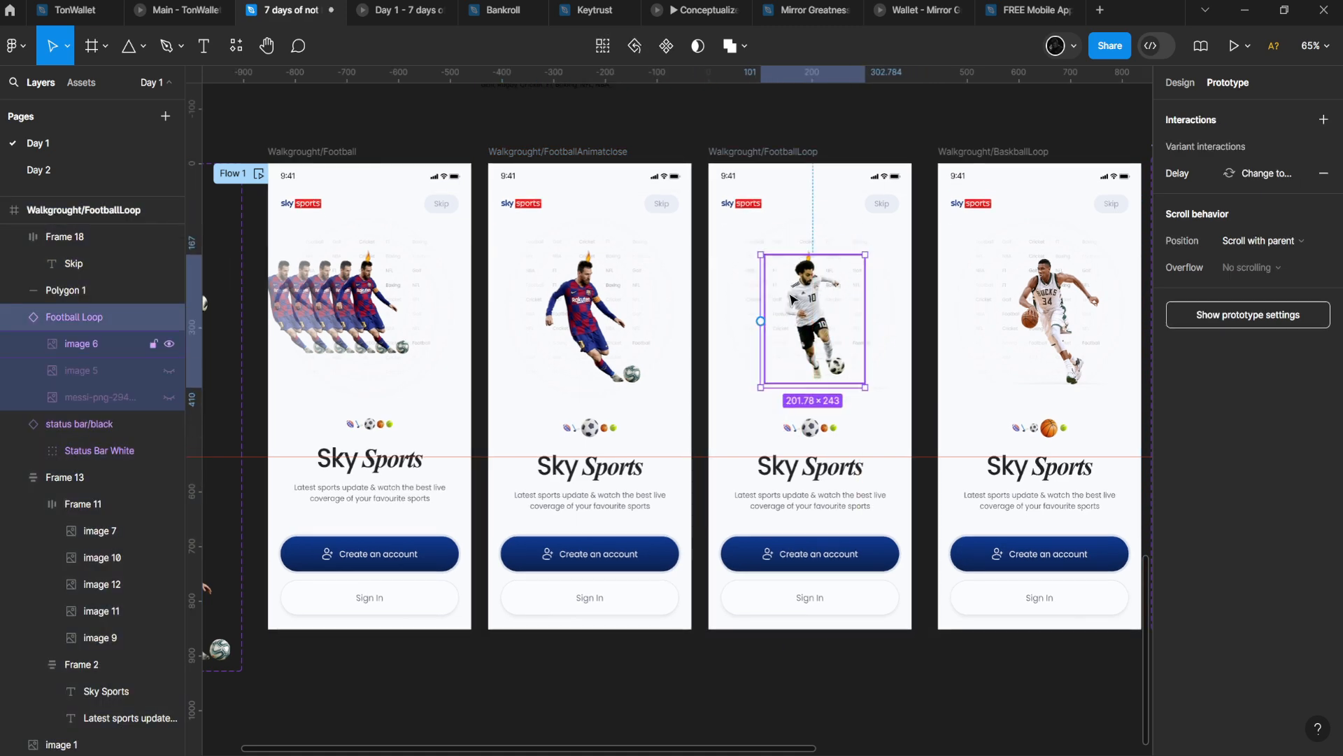
- Examine the Football Loop component set, its playback in the prototype preview and the Default variant's interaction
{"action": "scroll", "coordinate": [785, 301], "scroll_direction": "left", "scroll_amount": 5}
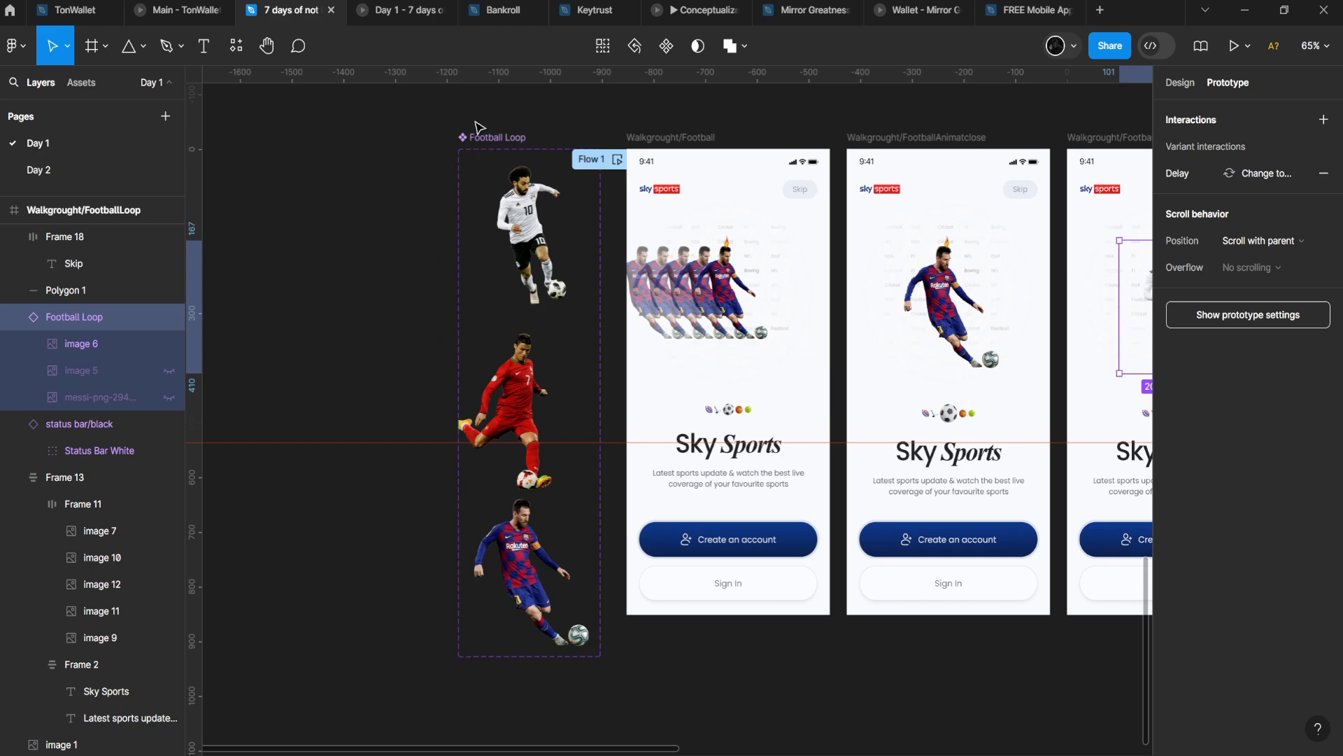
{"action": "left_click", "coordinate": [455, 150]}
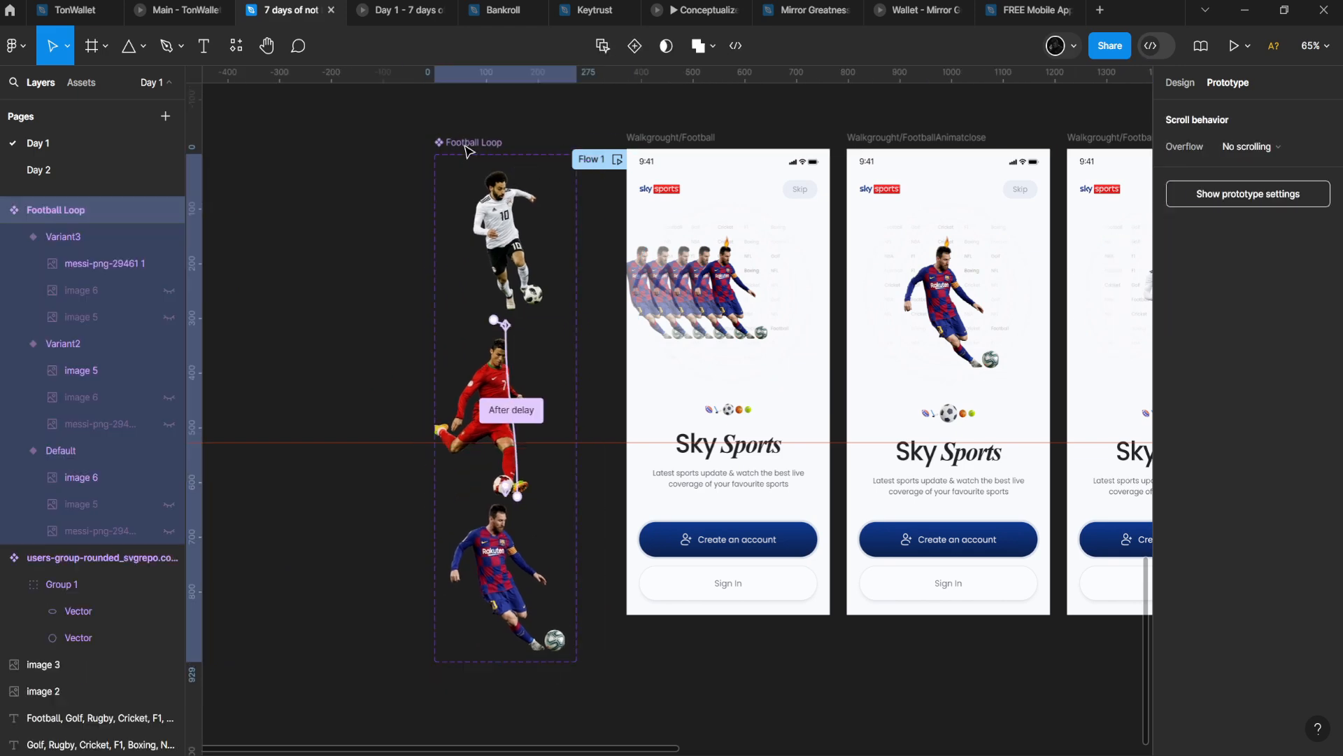
{"action": "left_click", "coordinate": [395, 9]}
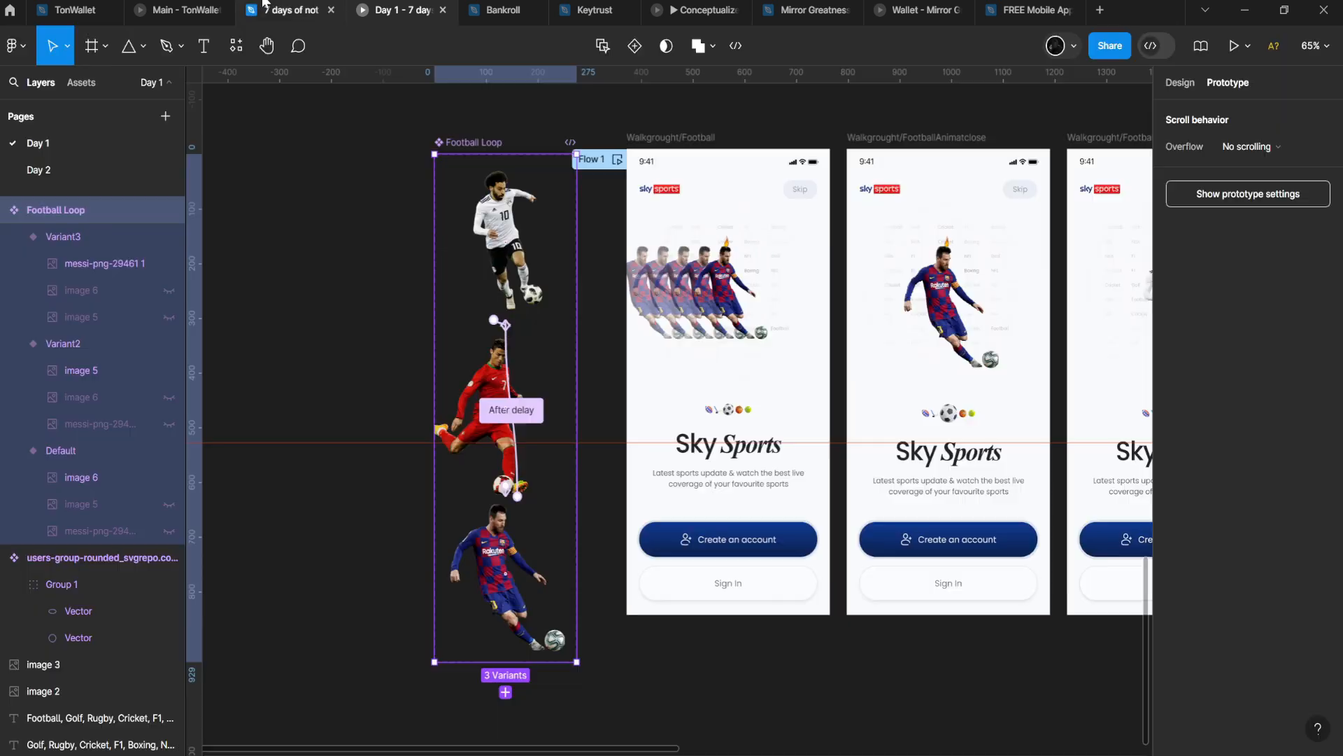
{"action": "left_click", "coordinate": [291, 10]}
{"action": "left_click", "coordinate": [500, 221]}
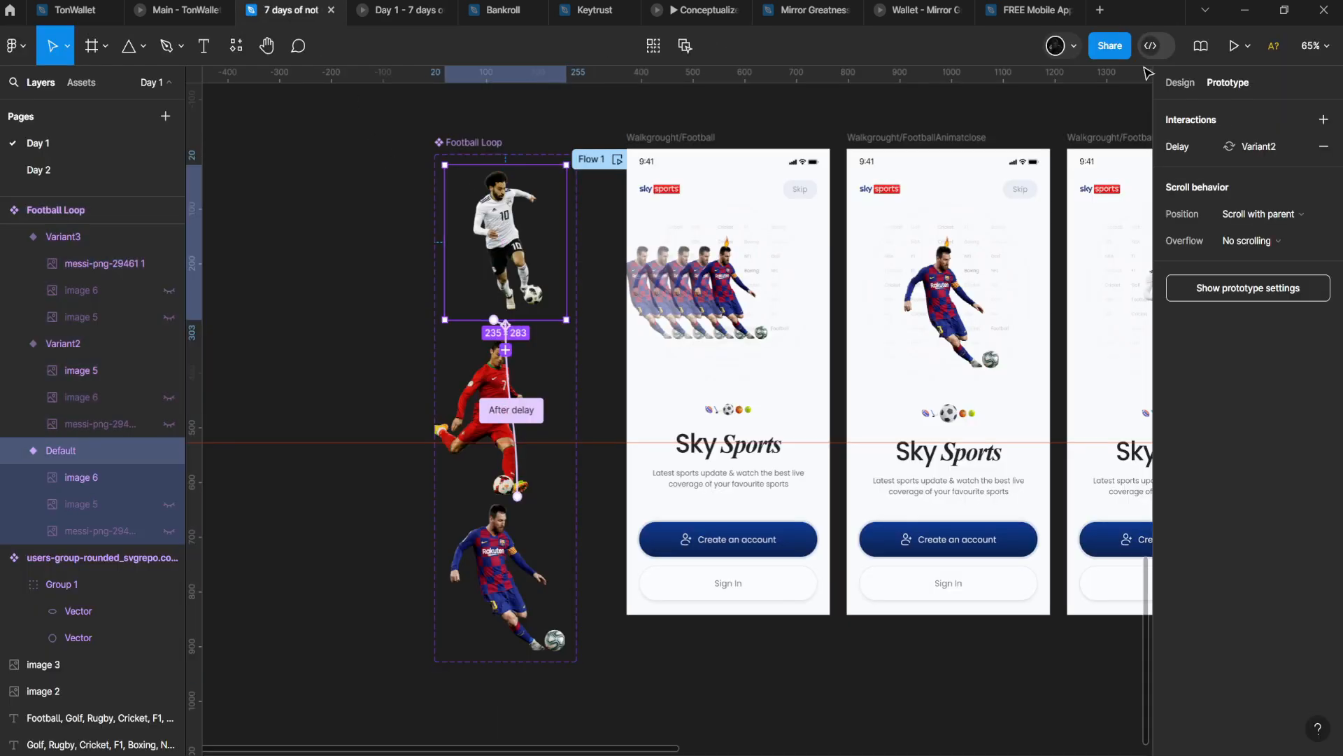
- Copy the Football Loop Default variant outside the component set, ungroup the copy and delete its two hidden player images
{"action": "left_click", "coordinate": [1179, 83]}
{"action": "left_click_drag", "start_coordinate": [501, 233], "coordinate": [409, 204]}
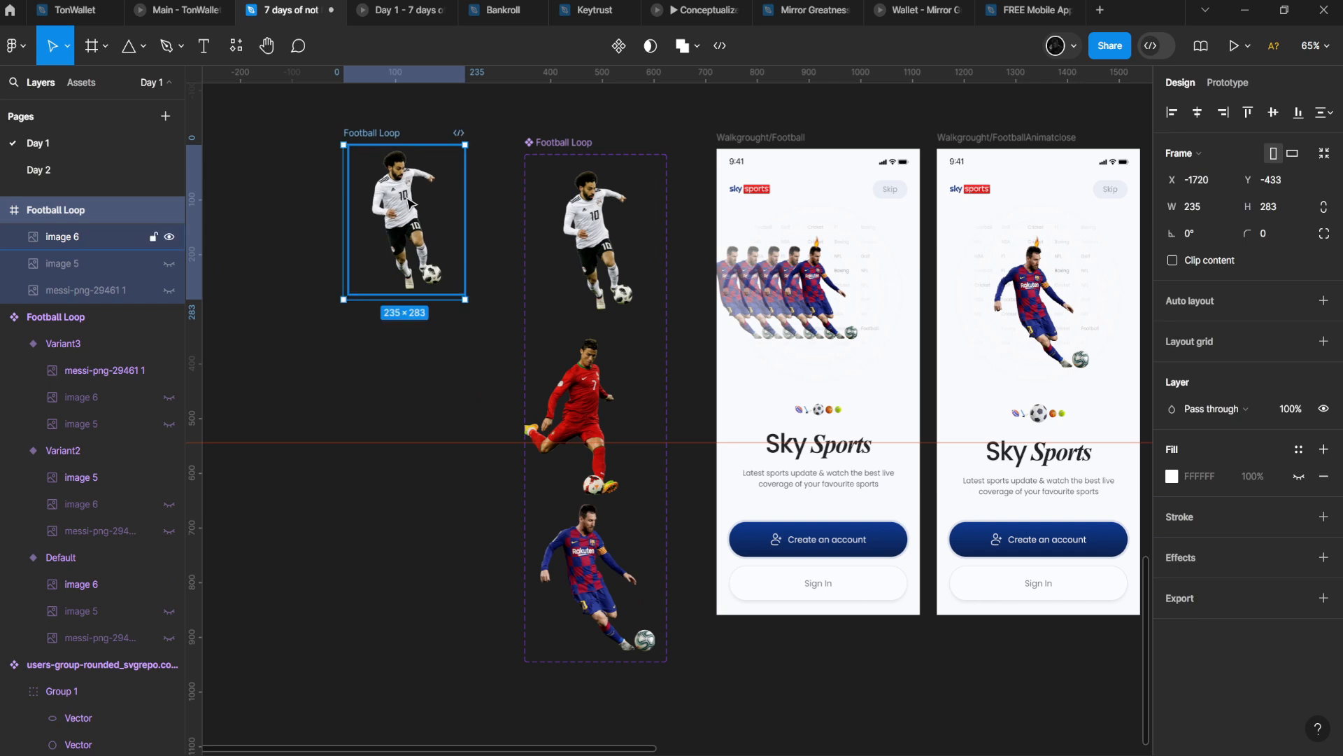
{"action": "key", "text": "ctrl+shift+g"}
{"action": "left_click", "coordinate": [87, 244]}
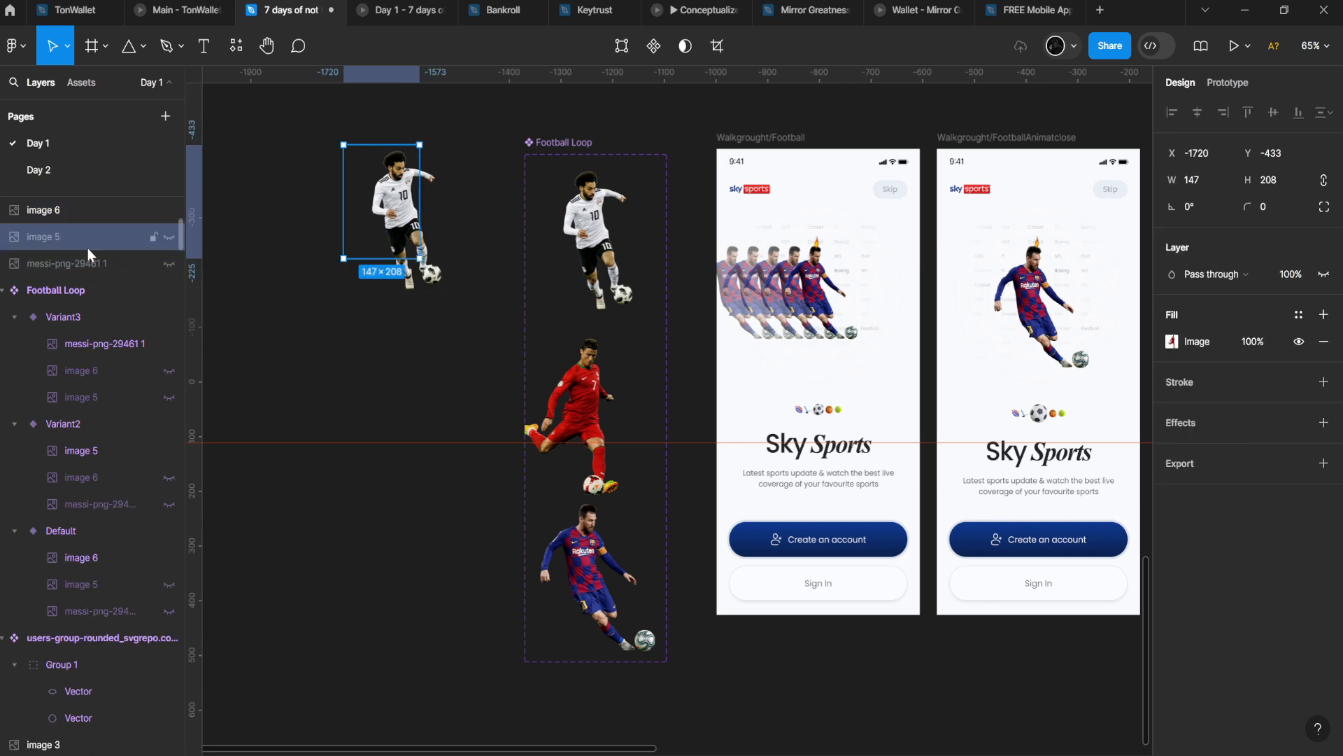
{"action": "left_click", "coordinate": [90, 259], "text": "shift"}
{"action": "key", "text": "Delete"}
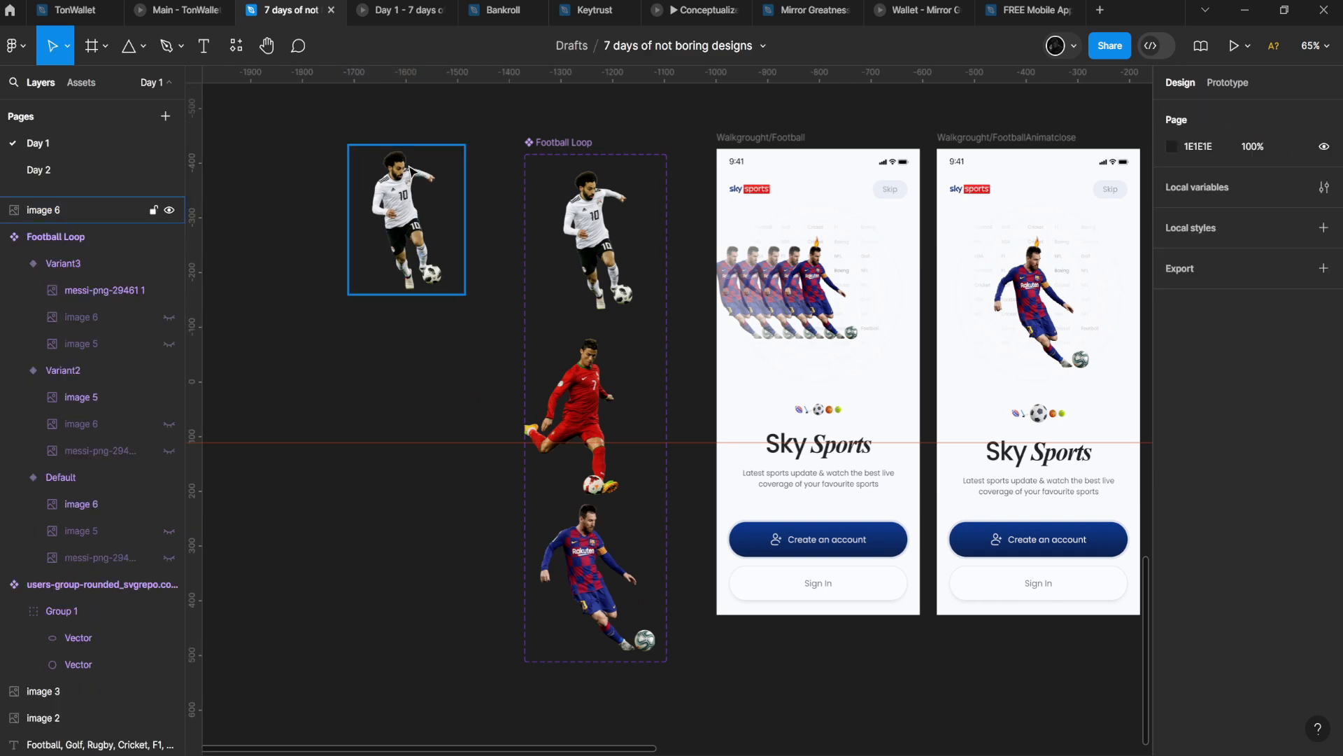
- Turn the remaining image 6 into a component, add a second variant and delete the player image from that variant
{"action": "left_click", "coordinate": [406, 174]}
{"action": "left_click", "coordinate": [653, 47]}
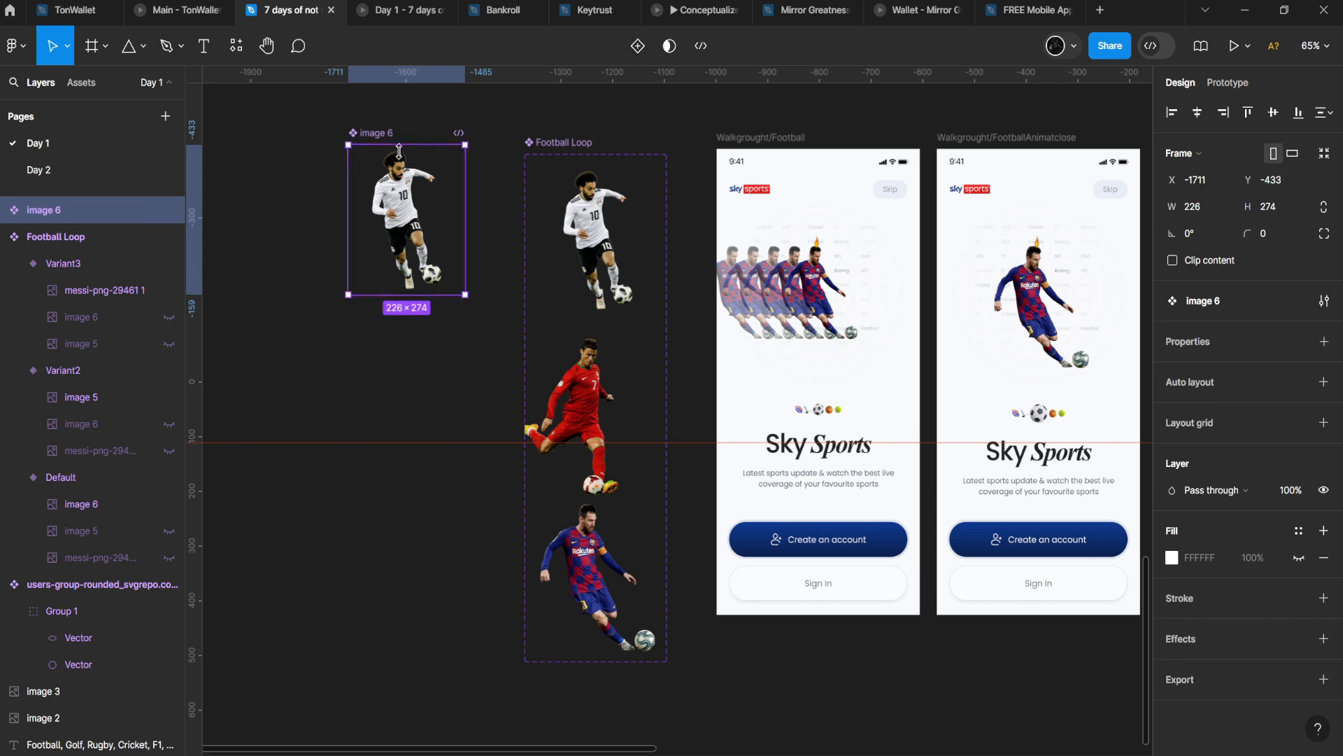
{"action": "left_click", "coordinate": [643, 48]}
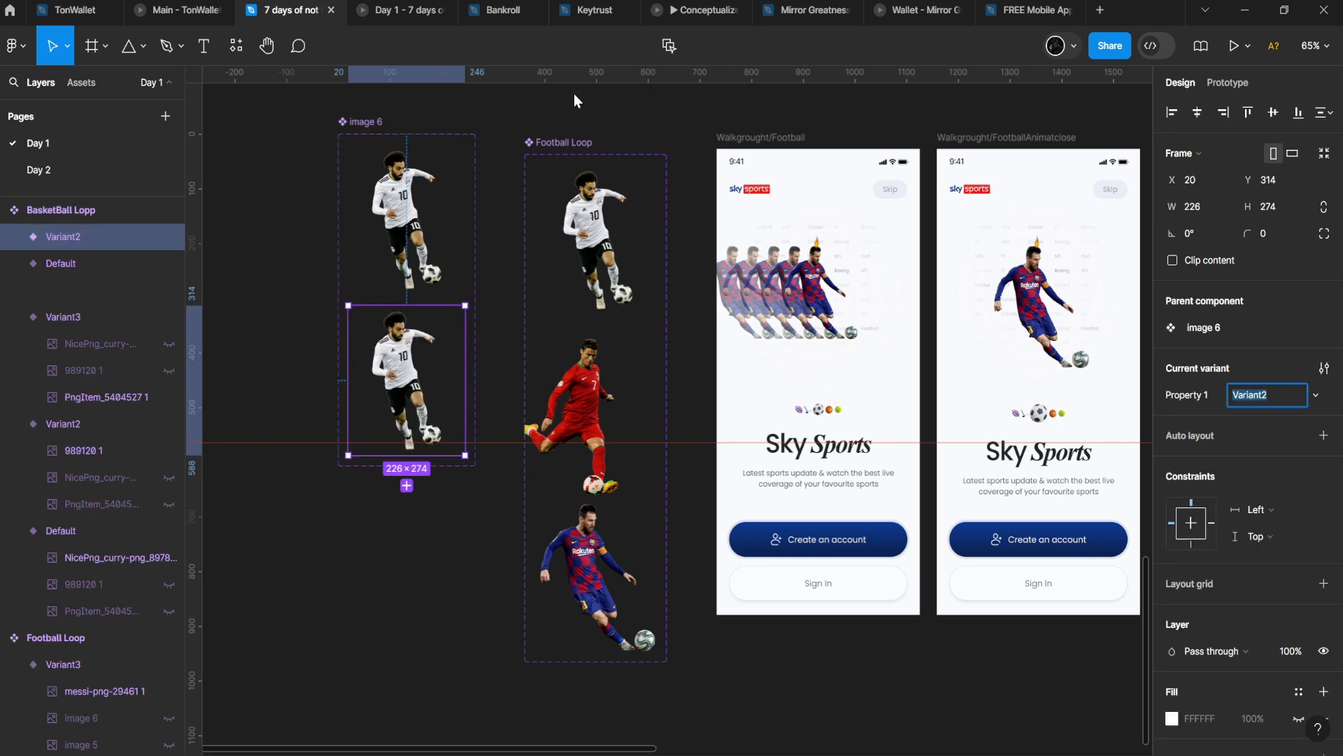
{"action": "double_click", "coordinate": [390, 391]}
{"action": "key", "text": "Delete"}
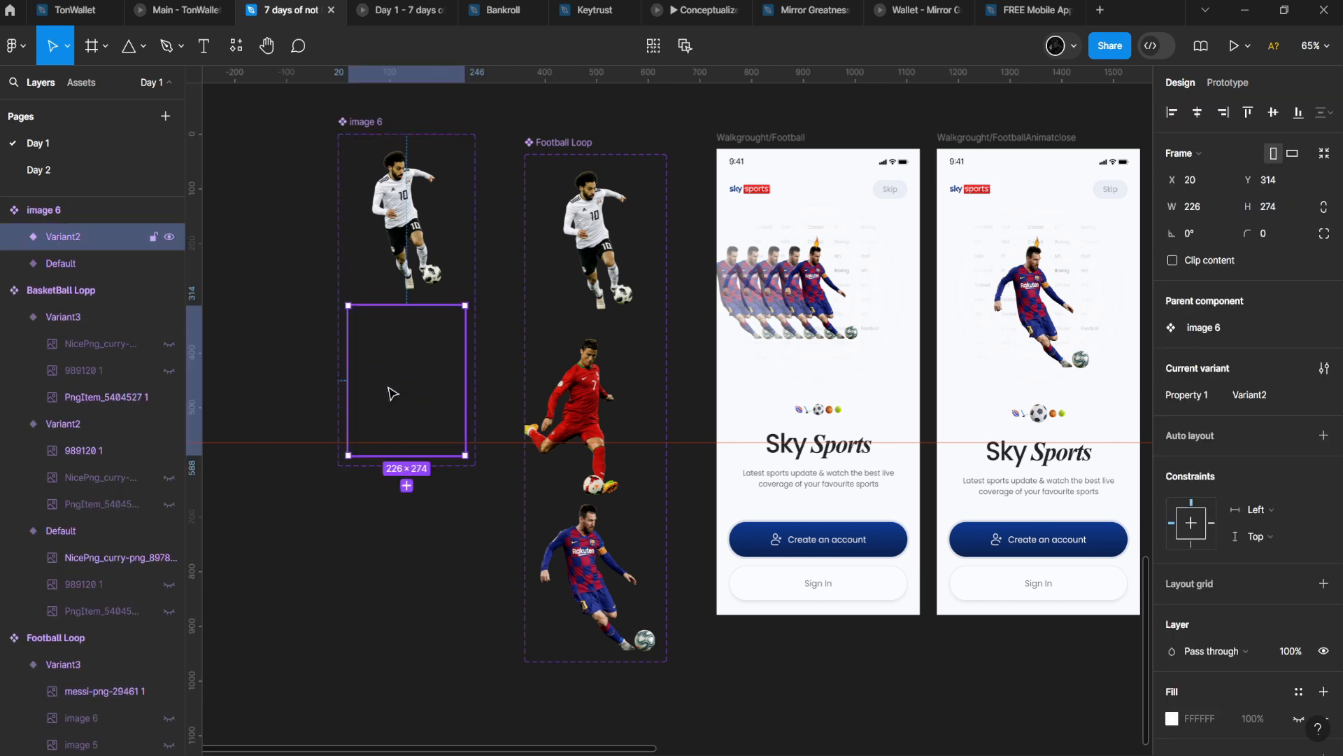
- Add a third variant to the image 6 component set and delete the player image from it
{"action": "left_click", "coordinate": [400, 231]}
{"action": "left_click", "coordinate": [370, 380]}
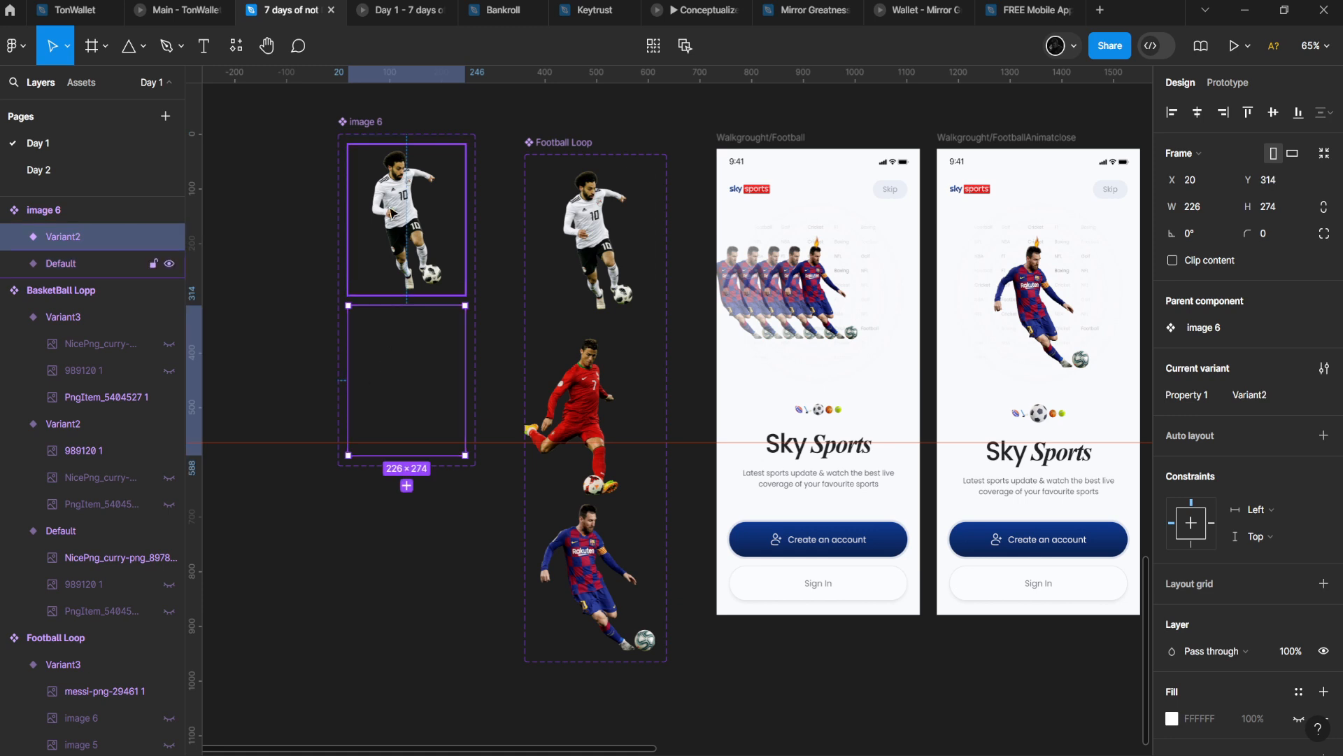
{"action": "left_click", "coordinate": [371, 127]}
{"action": "left_click", "coordinate": [654, 46]}
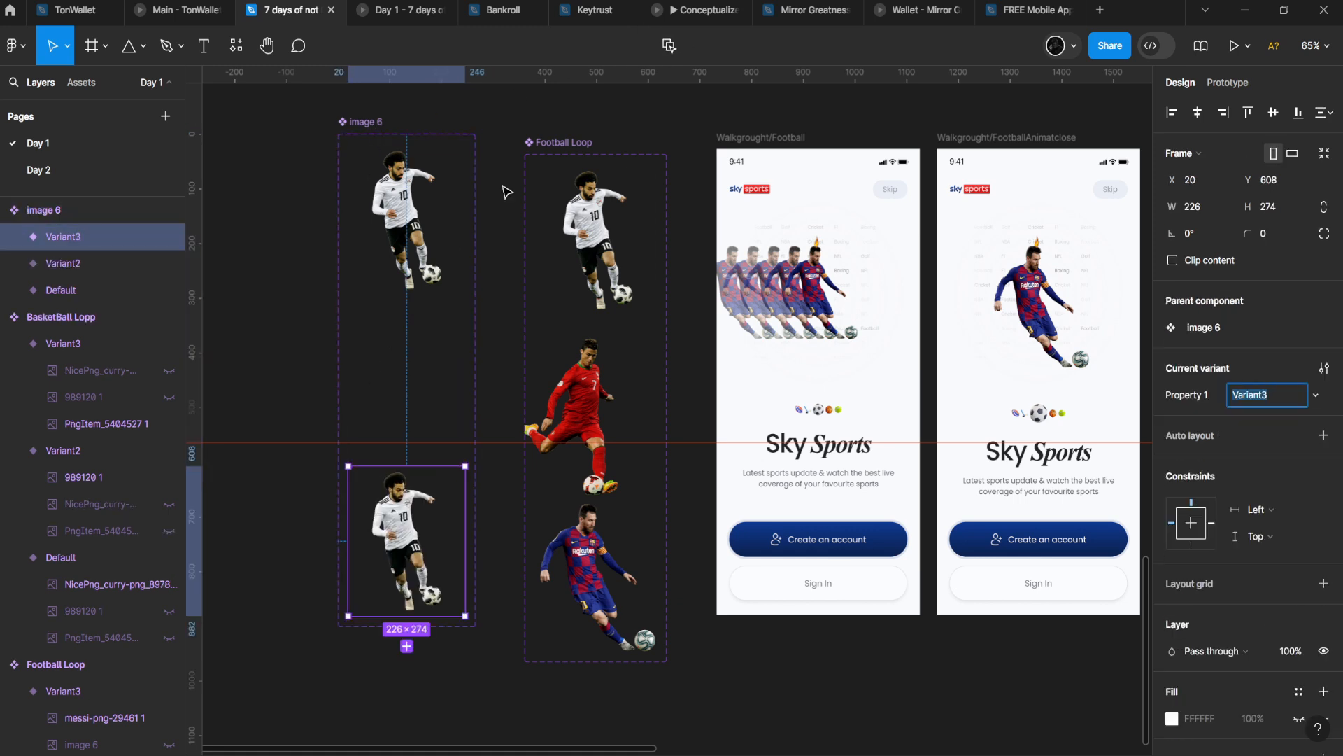
{"action": "double_click", "coordinate": [402, 519]}
{"action": "key", "text": "Delete"}
{"action": "left_click", "coordinate": [404, 522]}
{"action": "left_click", "coordinate": [424, 381]}
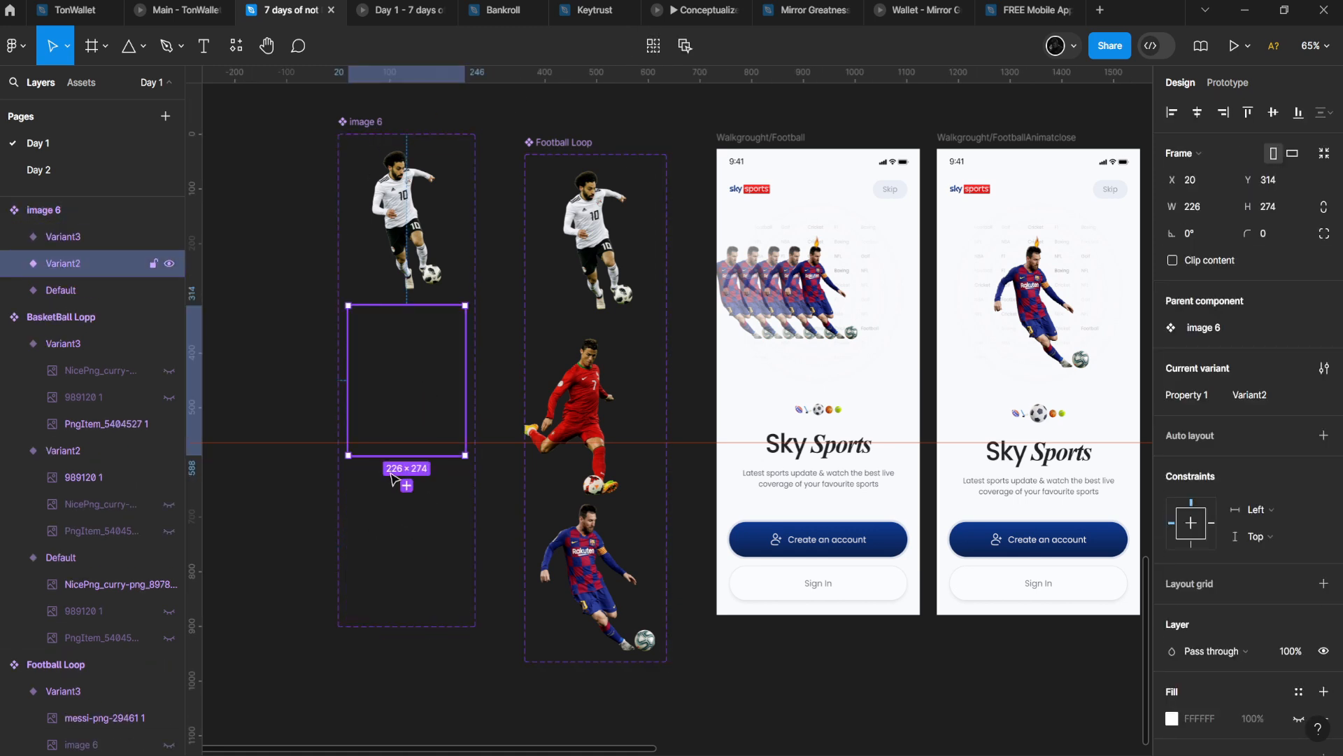
{"action": "left_click", "coordinate": [392, 490]}
- Connect the image 6 Default variant to Variant2 with an After delay trigger of 300 ms and Instant animation
{"action": "left_click", "coordinate": [418, 208]}
{"action": "left_click", "coordinate": [1229, 85]}
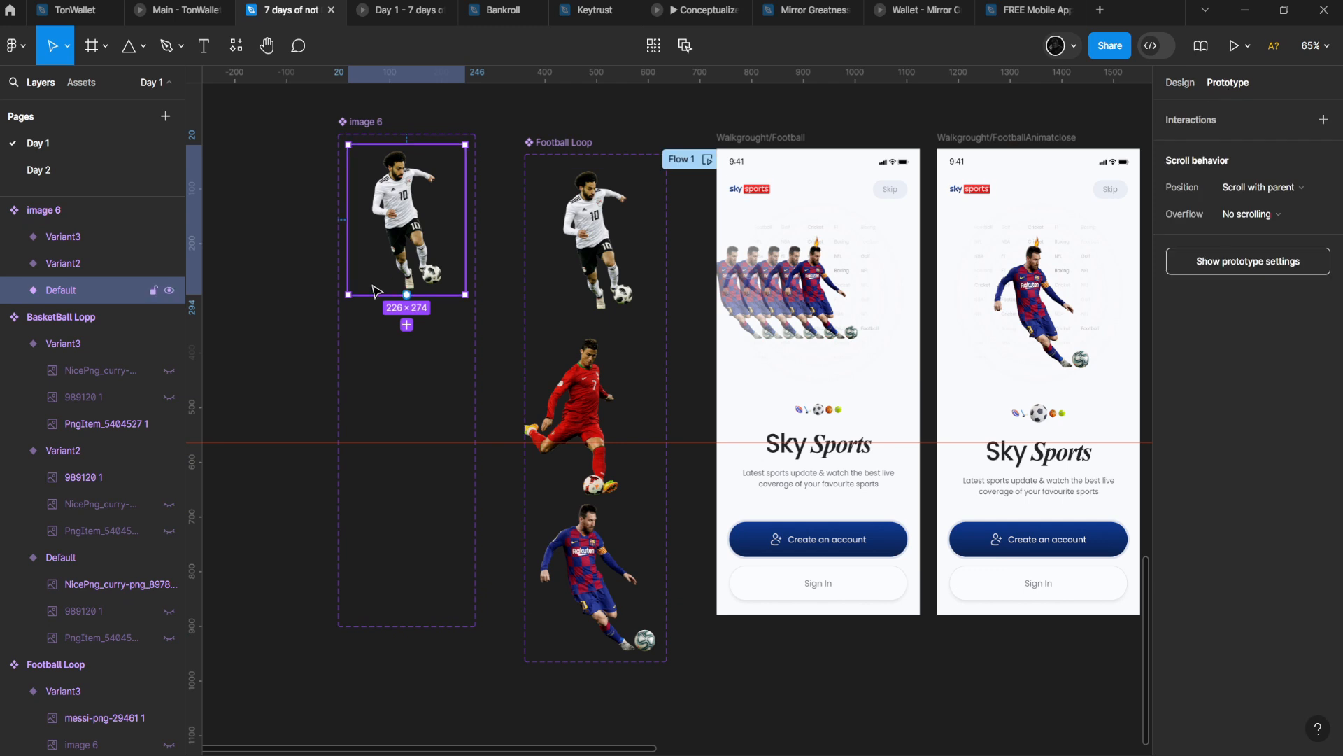
{"action": "left_click_drag", "start_coordinate": [465, 219], "coordinate": [405, 400]}
{"action": "left_click", "coordinate": [340, 348]}
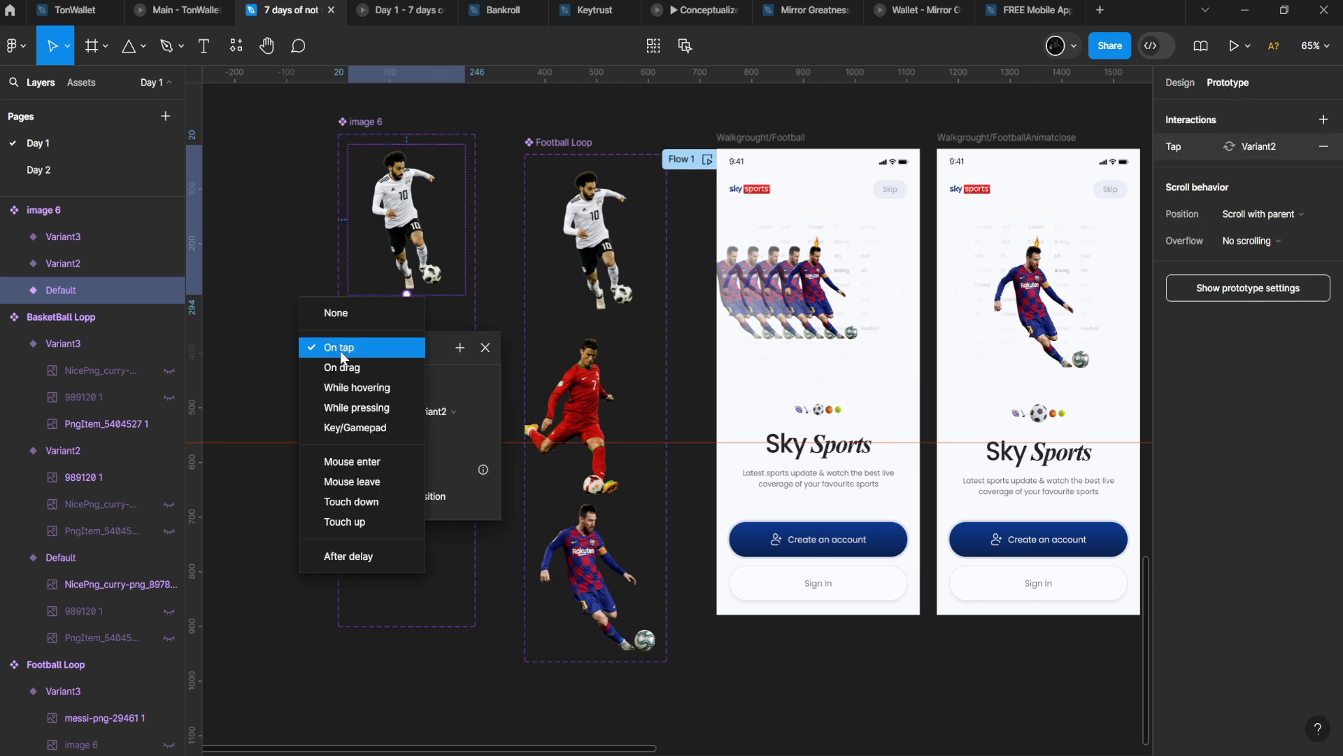
{"action": "left_click", "coordinate": [340, 348]}
{"action": "left_click", "coordinate": [340, 348]}
{"action": "left_click", "coordinate": [371, 553]}
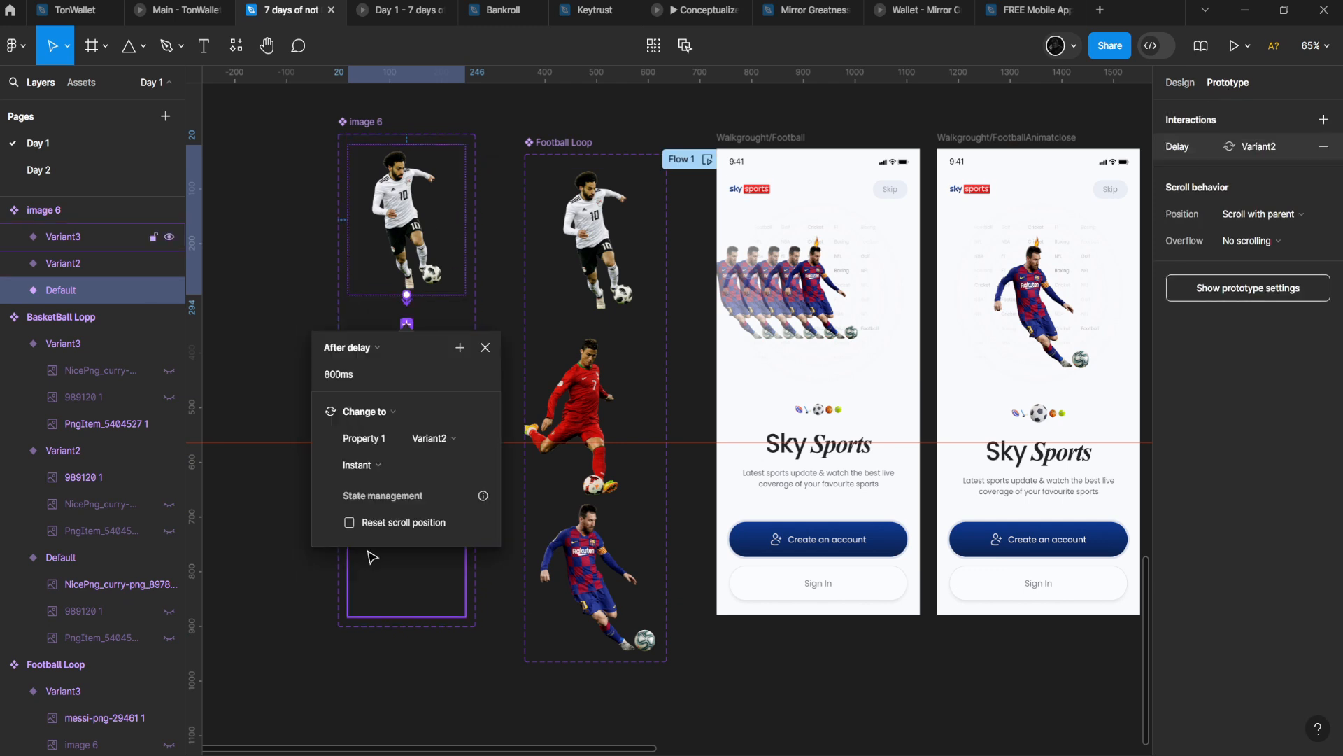
{"action": "key", "text": "Return"}
{"action": "left_click", "coordinate": [367, 458]}
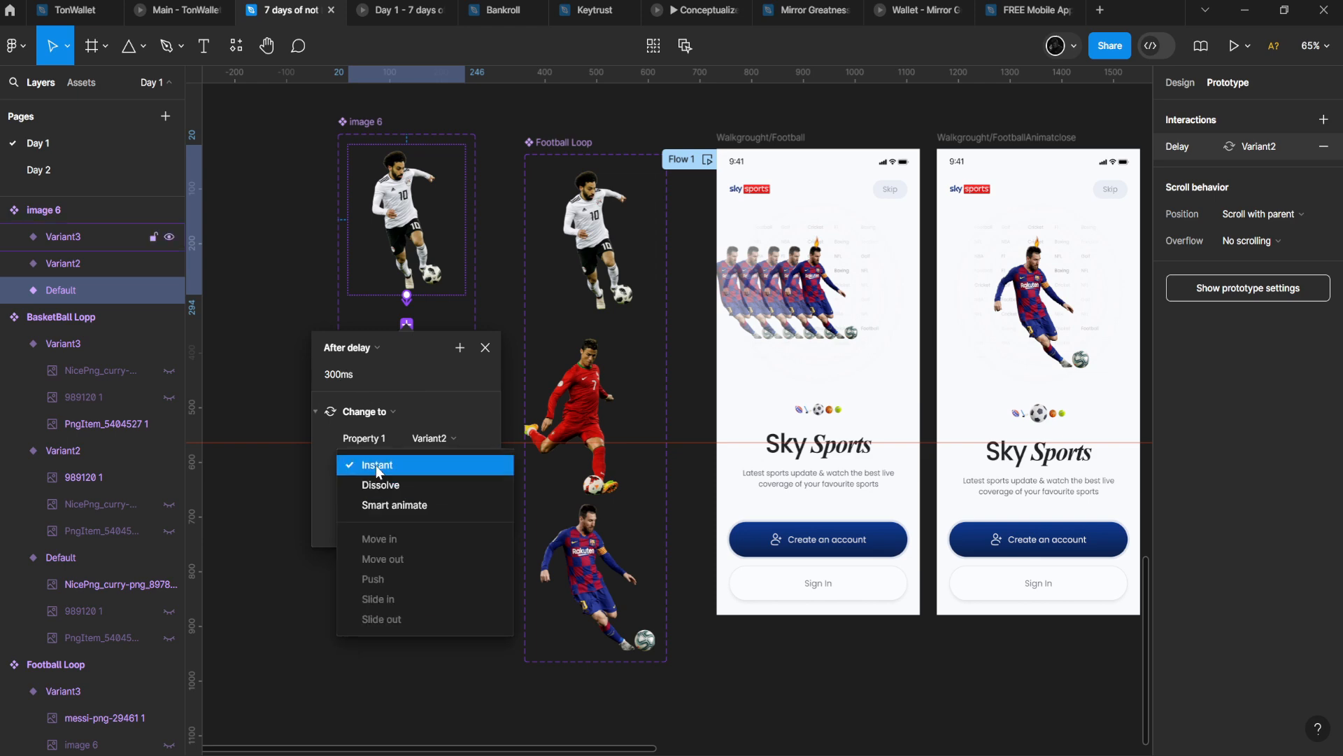
{"action": "left_click", "coordinate": [376, 465]}
- Check how the player images switch in the prototype preview and close the Default variant's interaction settings
{"action": "left_click", "coordinate": [440, 6]}
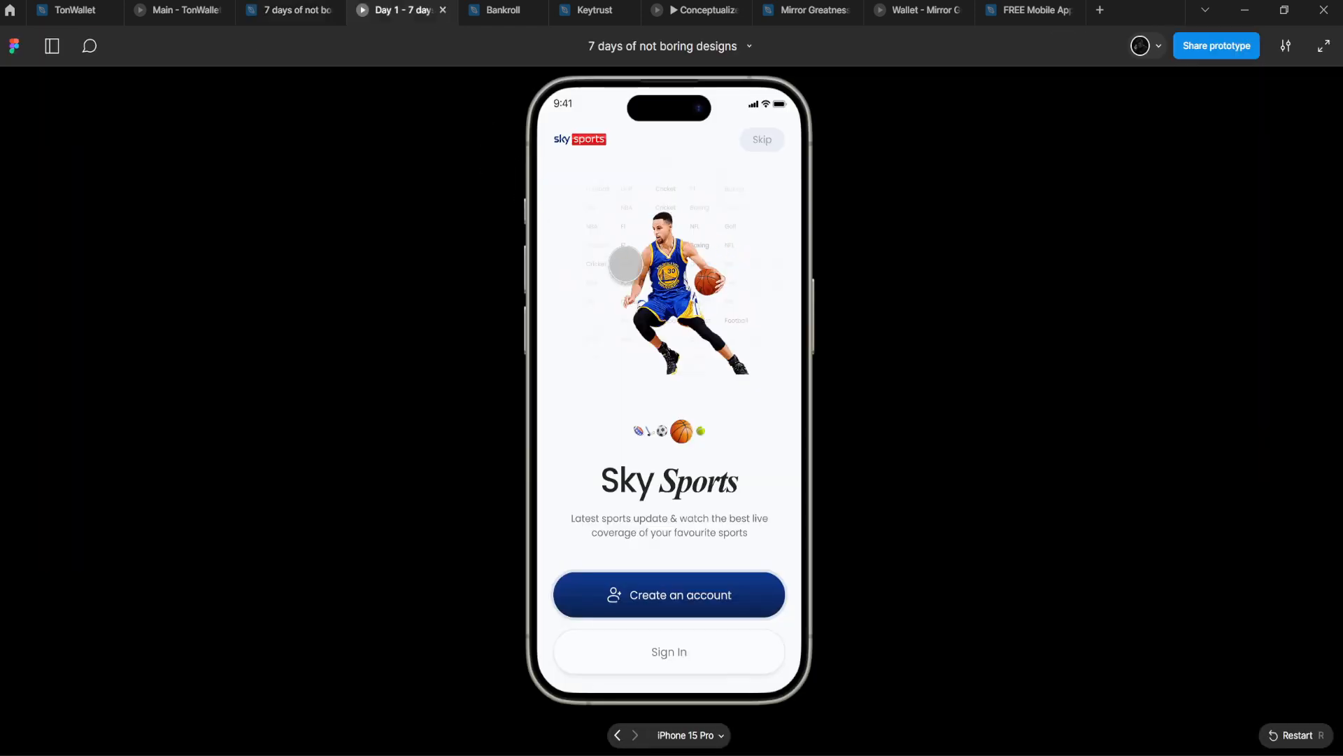
{"action": "left_click", "coordinate": [310, 5]}
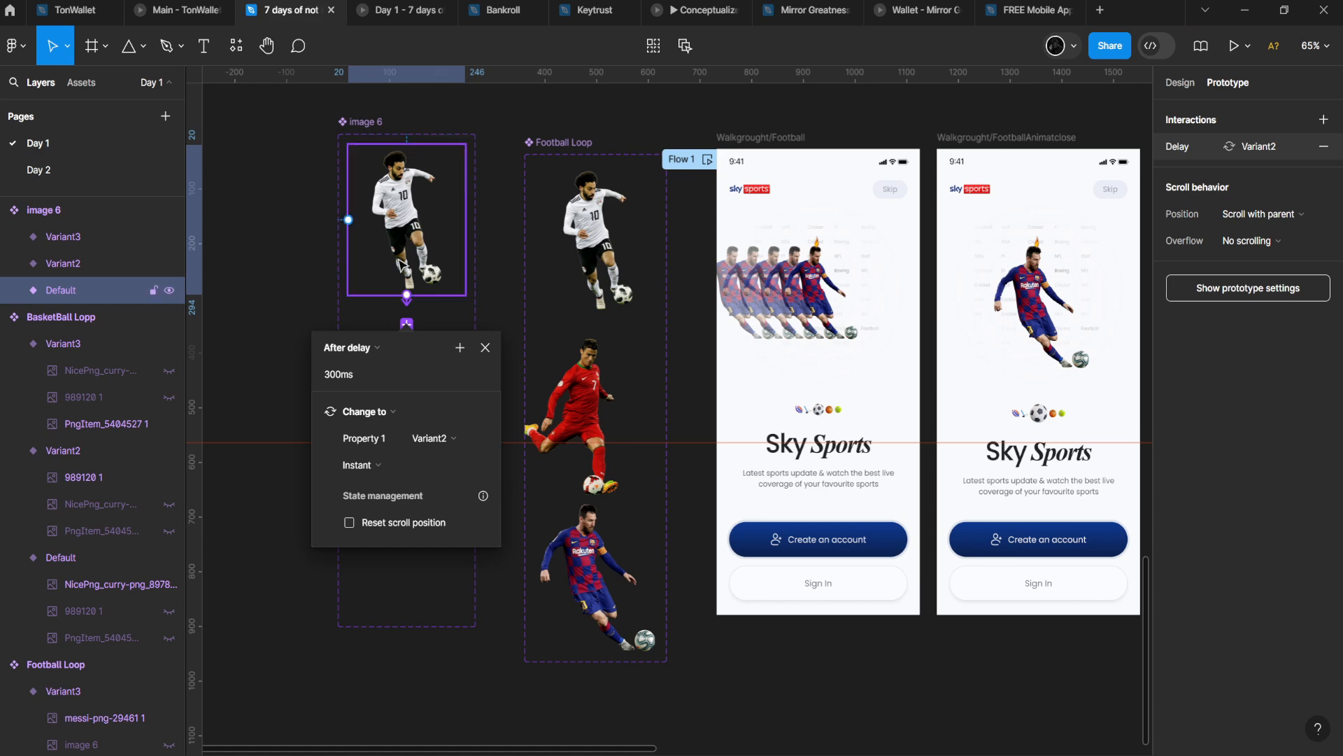
{"action": "left_click", "coordinate": [381, 9]}
{"action": "left_click", "coordinate": [312, 4]}
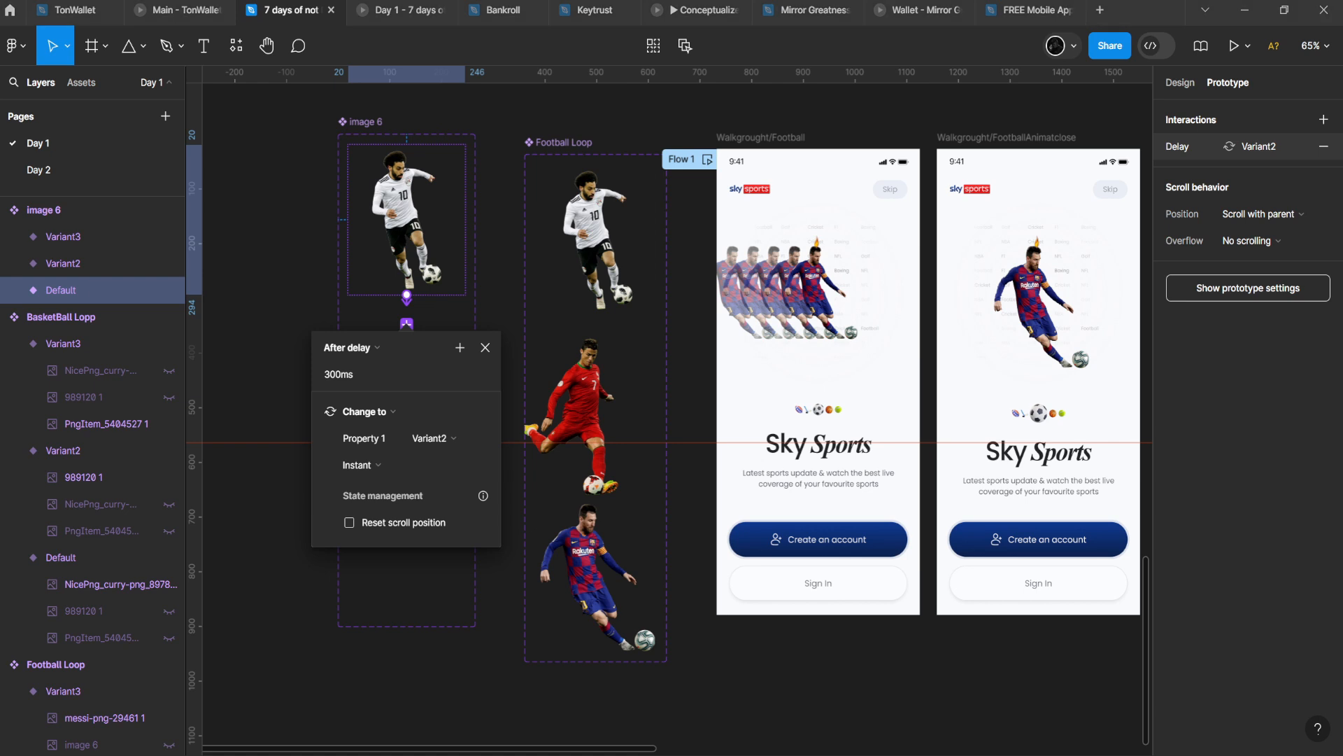
{"action": "left_click", "coordinate": [494, 353]}
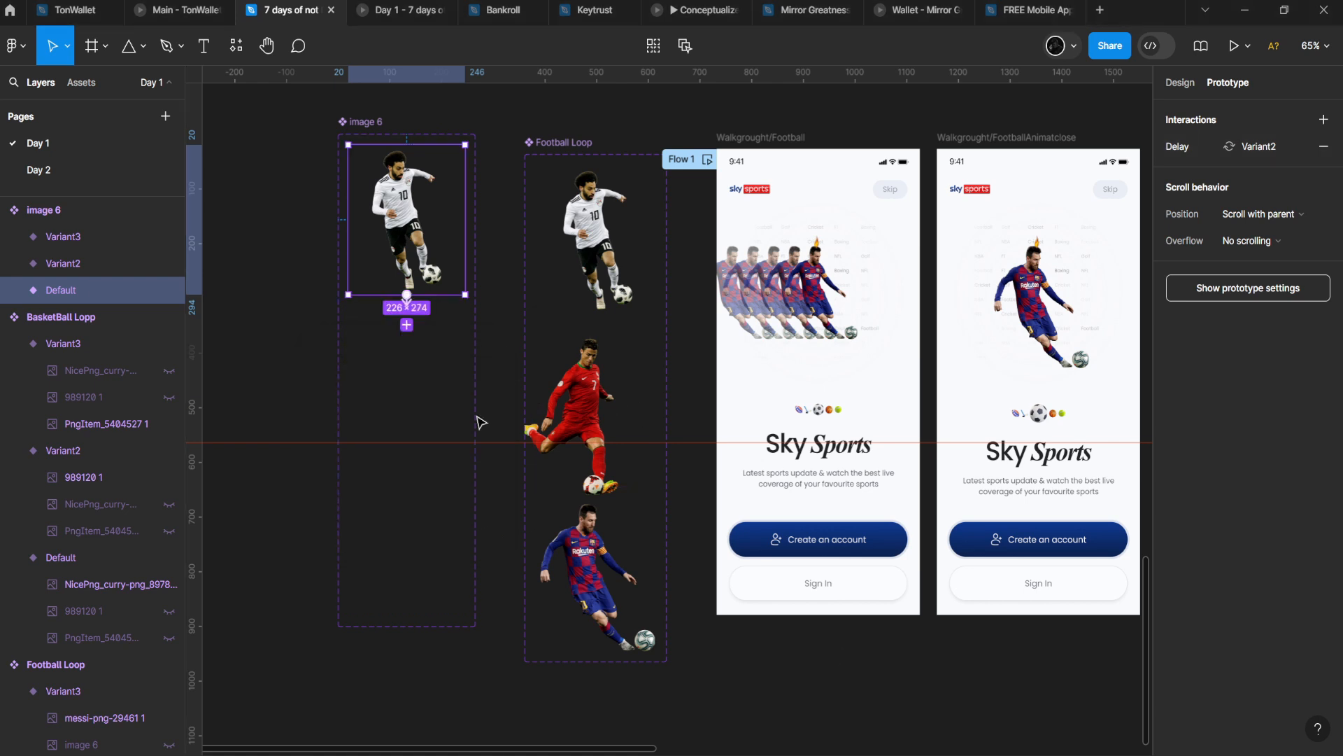
- Connect Variant3 of image 6 back to Default with an After delay trigger and check the looping in the prototype preview
{"action": "left_click", "coordinate": [428, 570]}
{"action": "left_click_drag", "start_coordinate": [343, 349], "coordinate": [375, 261]}
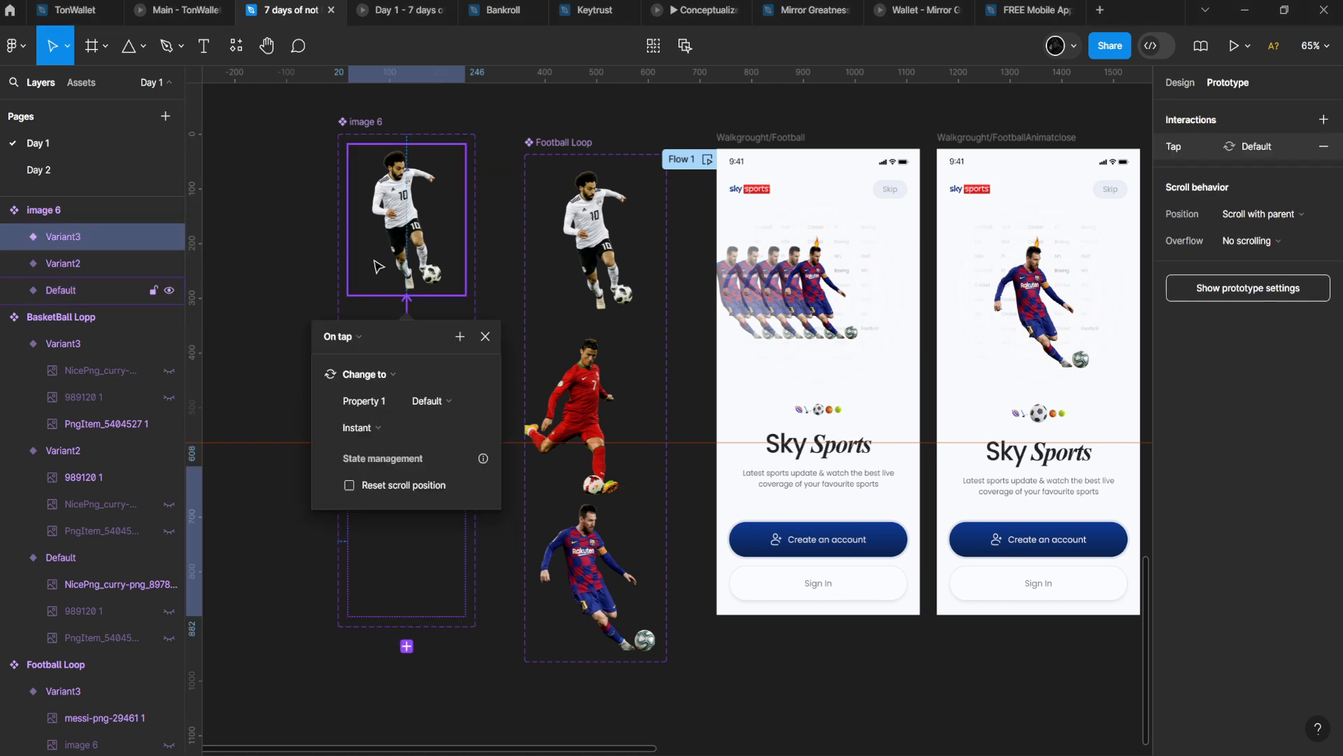
{"action": "left_click", "coordinate": [338, 343]}
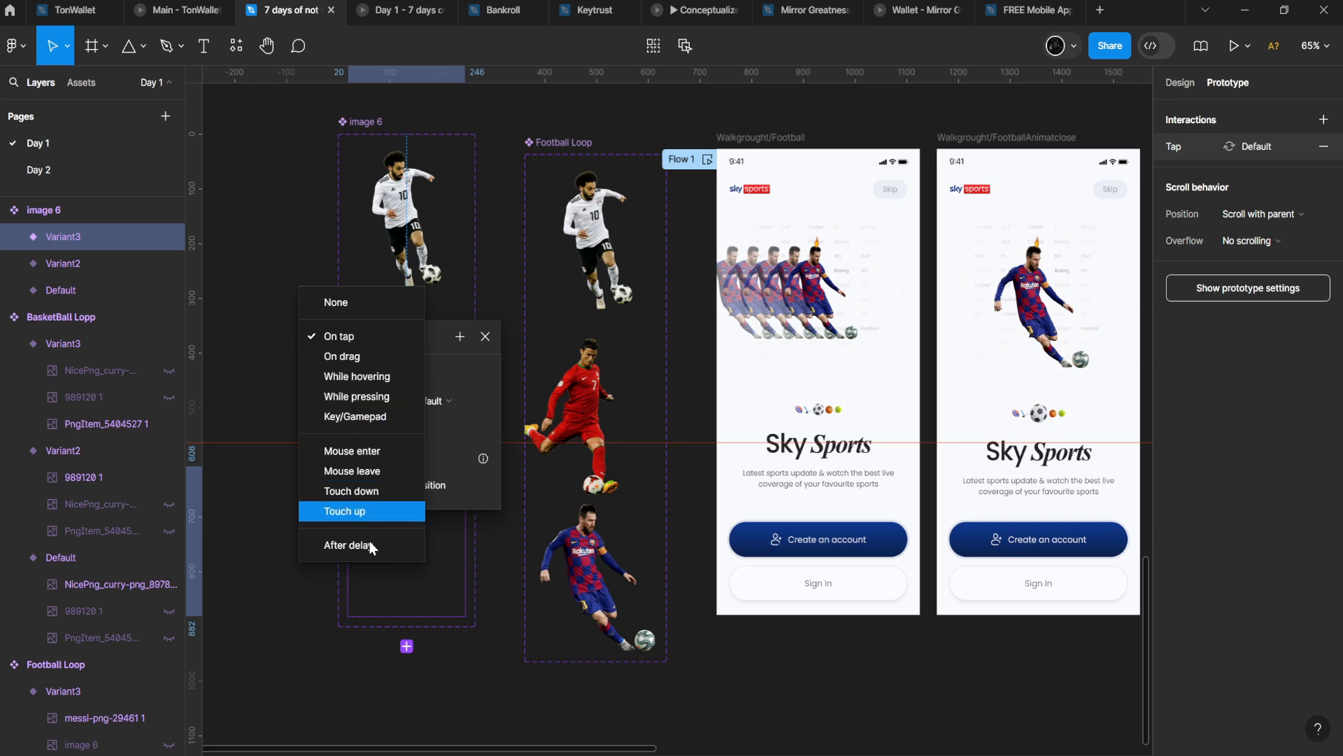
{"action": "left_click", "coordinate": [357, 543]}
{"action": "left_click", "coordinate": [399, 9]}
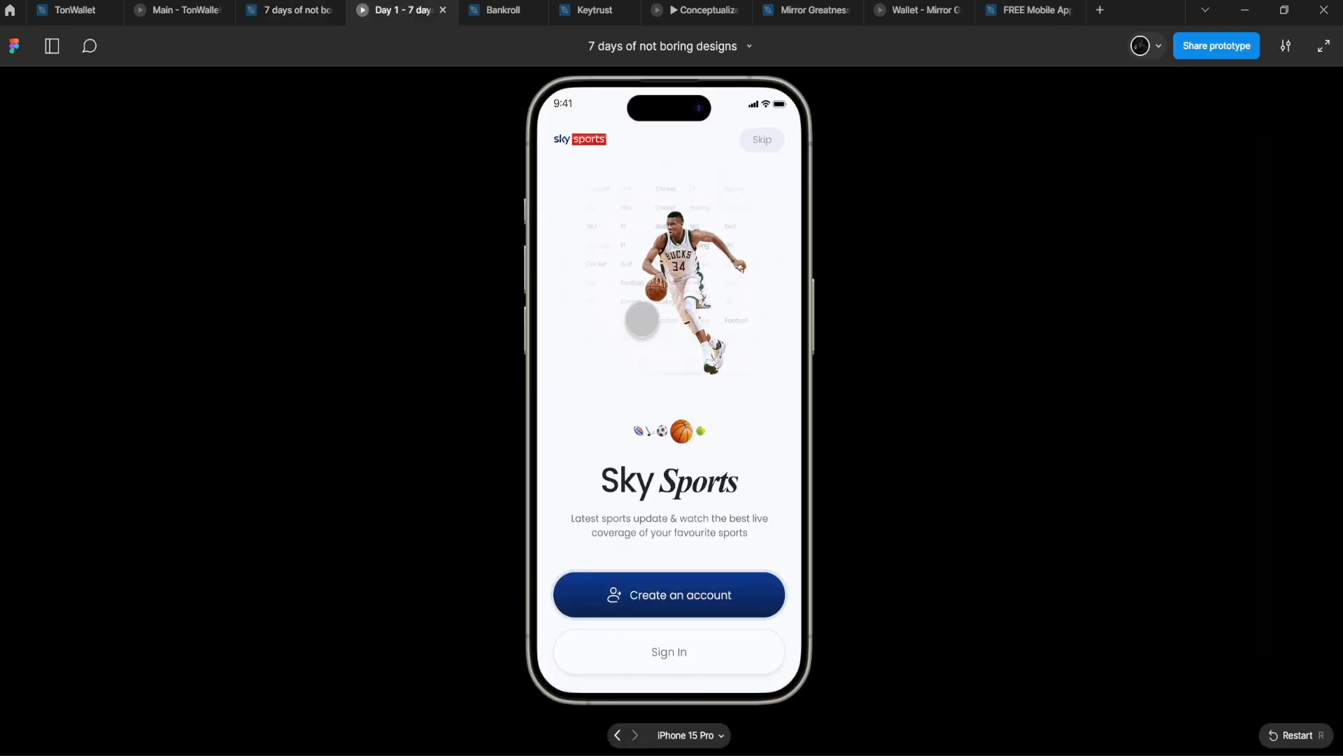
{"action": "left_click", "coordinate": [337, 10]}
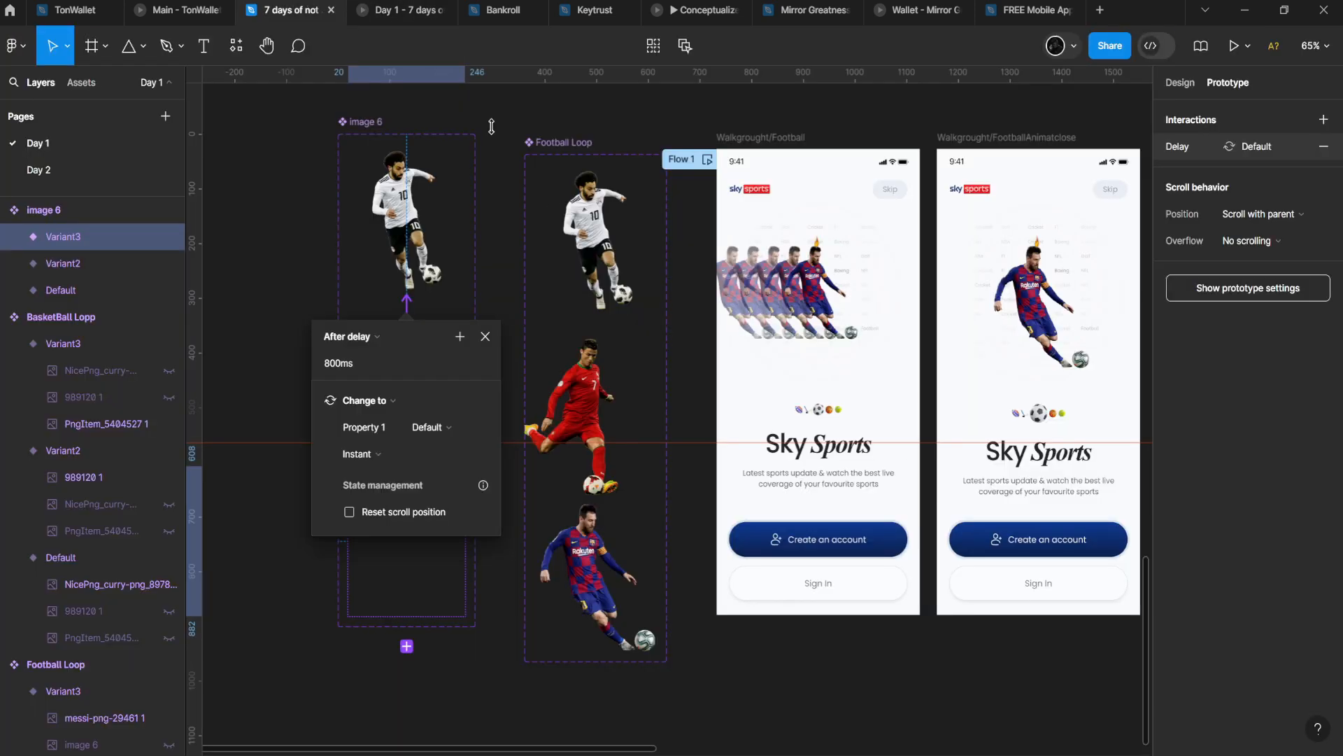
- Close the Variant3 interaction settings and delete the image 6 demonstration component set
{"action": "left_click", "coordinate": [483, 338]}
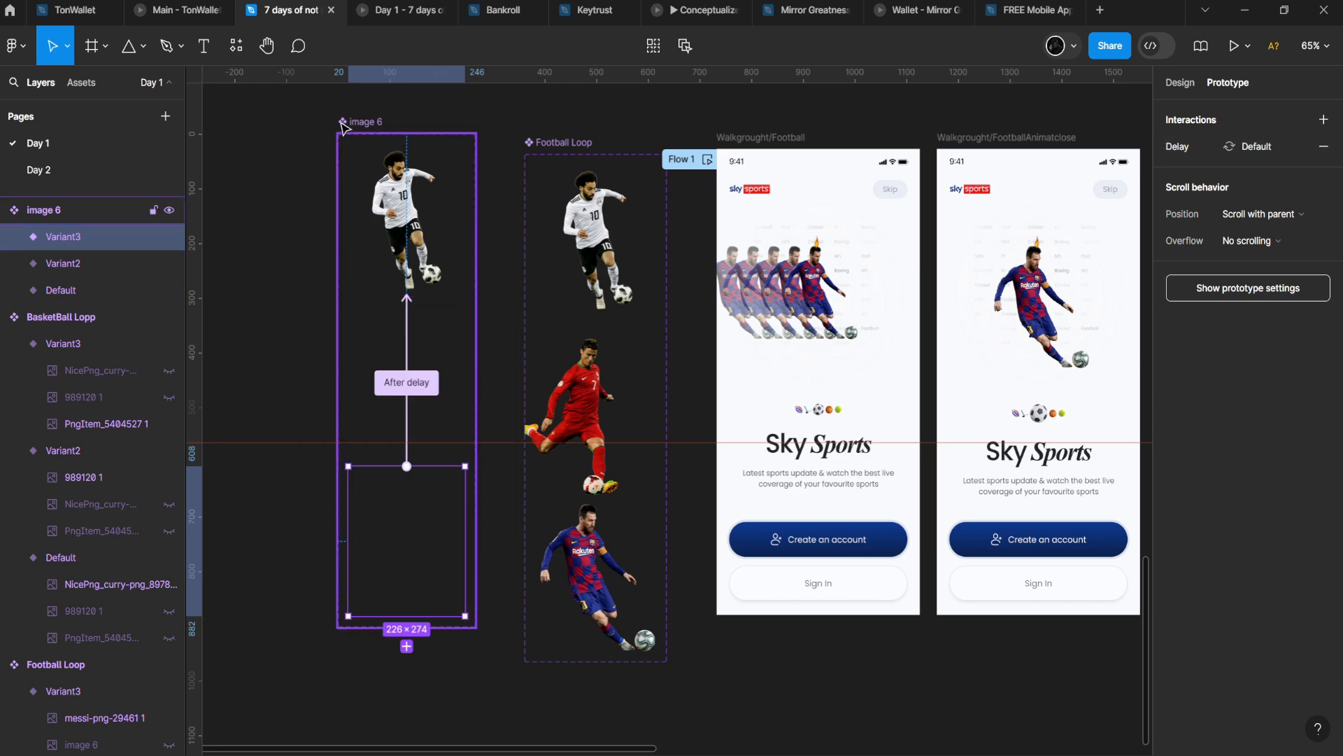
{"action": "left_click", "coordinate": [345, 123]}
{"action": "key", "text": "Delete"}
- Examine the Walkgrought/FootballAnimatclose frame and compare its Frame 9 player image stack with the one in Walkgrought/Football
{"action": "left_click_drag", "start_coordinate": [631, 284], "coordinate": [527, 291]}
{"action": "scroll", "coordinate": [528, 291], "scroll_direction": "right", "scroll_amount": 1}
{"action": "scroll", "coordinate": [660, 258], "scroll_direction": "right", "scroll_amount": 2}
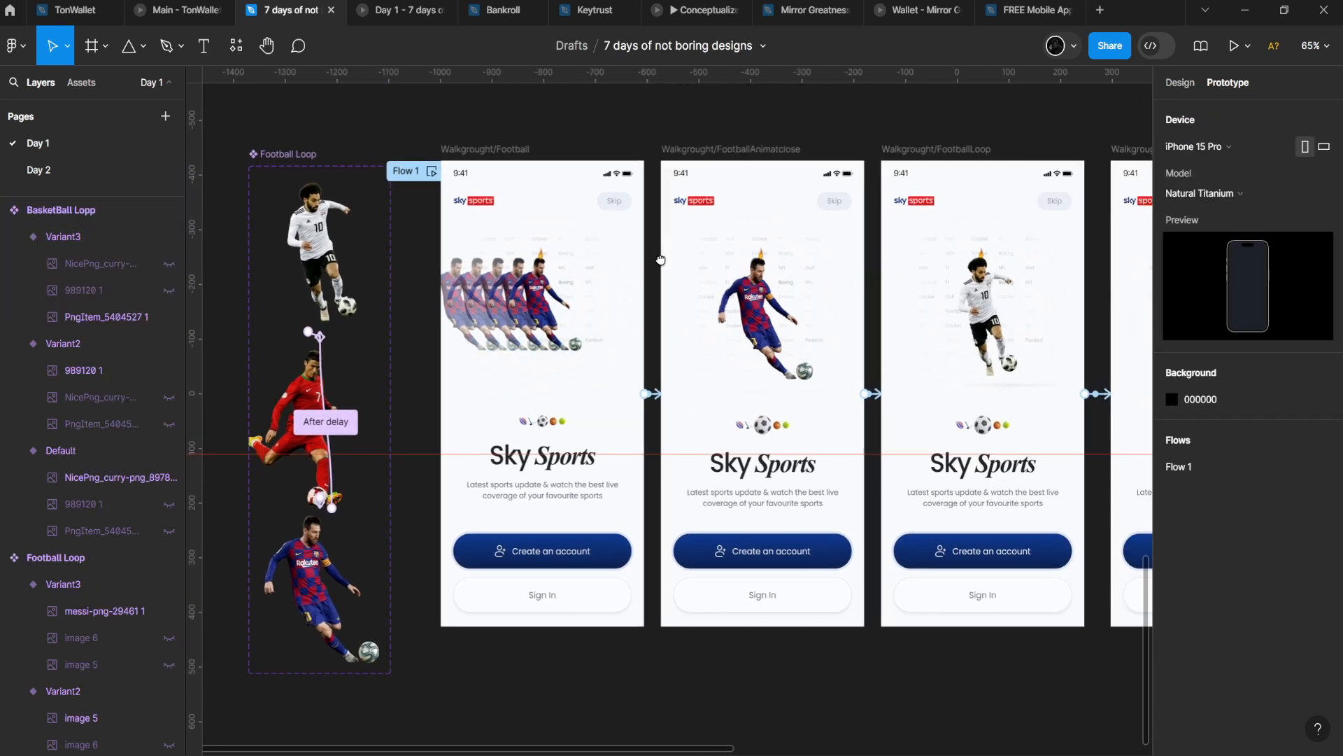
{"action": "left_click", "coordinate": [693, 149]}
{"action": "scroll", "coordinate": [611, 153], "scroll_direction": "right", "scroll_amount": 1}
{"action": "scroll", "coordinate": [611, 153], "scroll_direction": "right", "scroll_amount": 2}
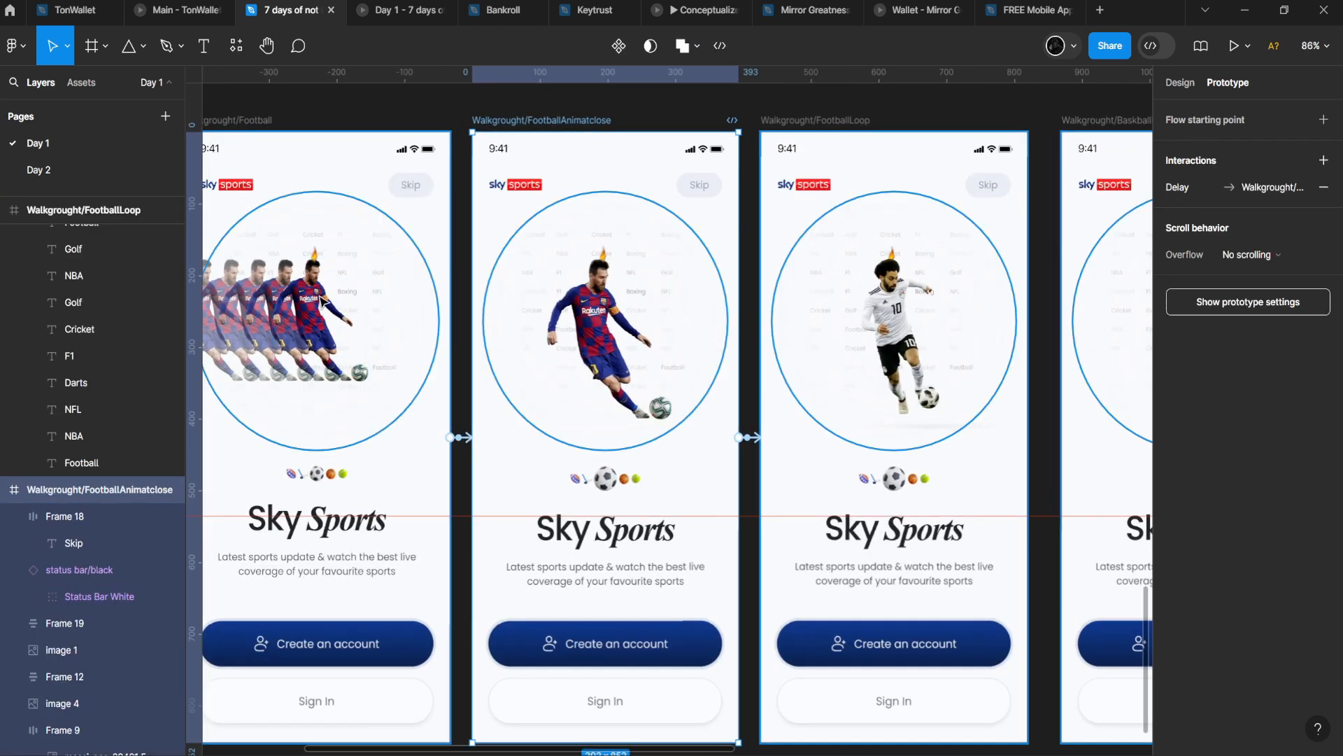
{"action": "scroll", "coordinate": [811, 329], "scroll_direction": "left", "scroll_amount": 3}
{"action": "left_click", "coordinate": [812, 329]}
{"action": "scroll", "coordinate": [812, 329], "scroll_direction": "right", "scroll_amount": 1}
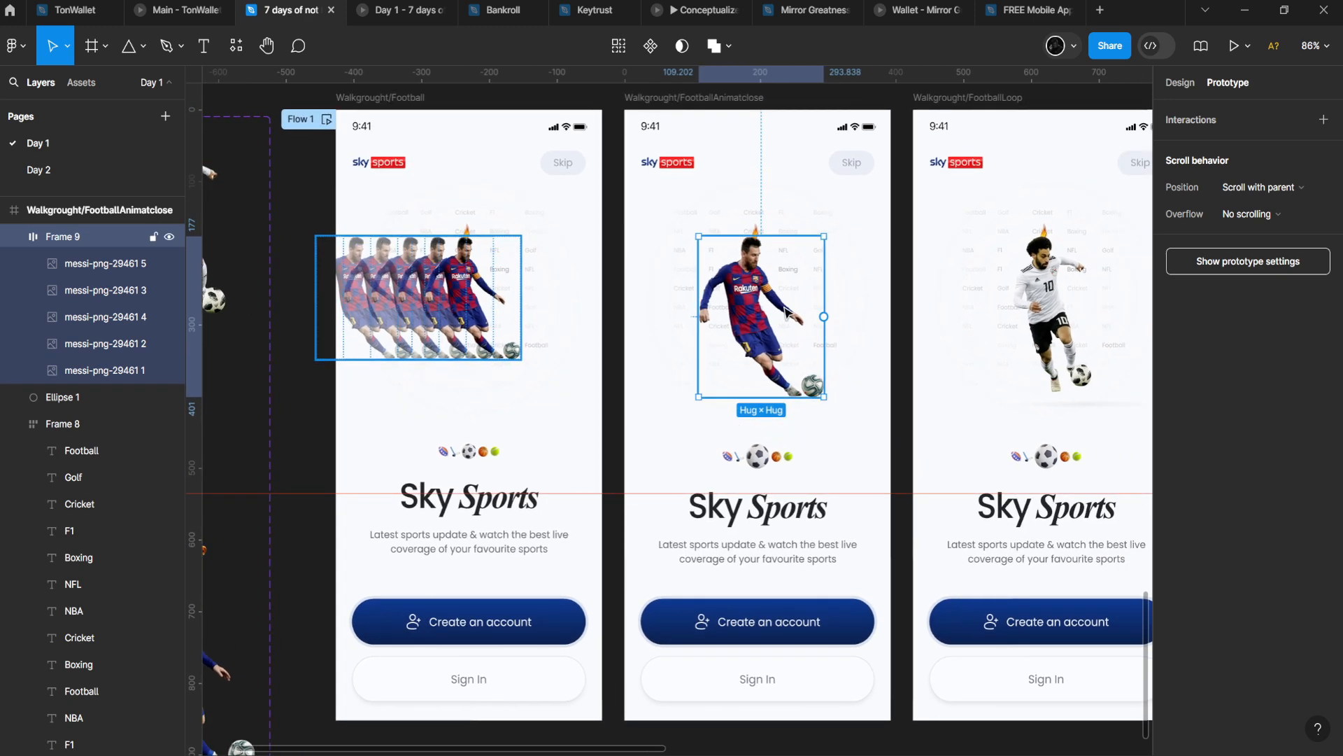
- Examine the Walkgrought/FootballLoop frame and its design properties beside the Walkgrought/FootballAnimatclose frame
{"action": "scroll", "coordinate": [740, 313], "scroll_direction": "right", "scroll_amount": 2}
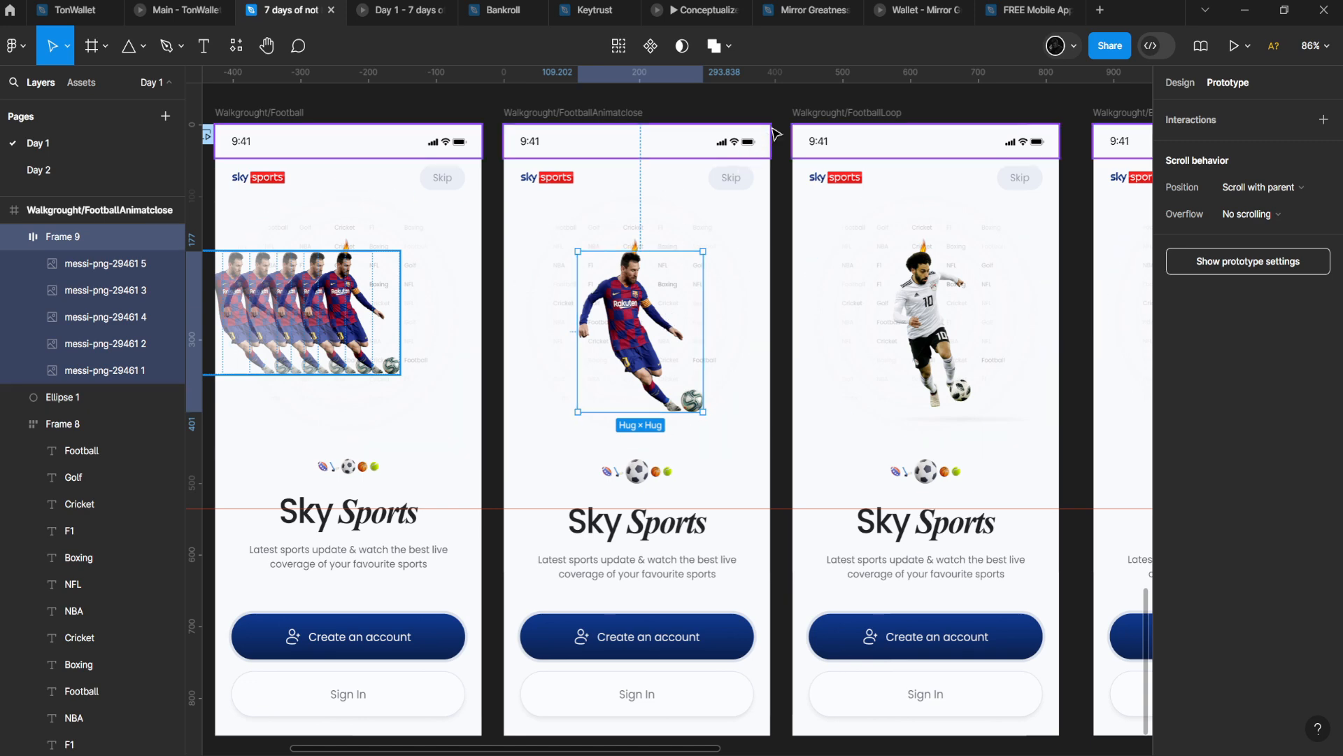
{"action": "left_click", "coordinate": [846, 113]}
{"action": "left_click", "coordinate": [1178, 84]}
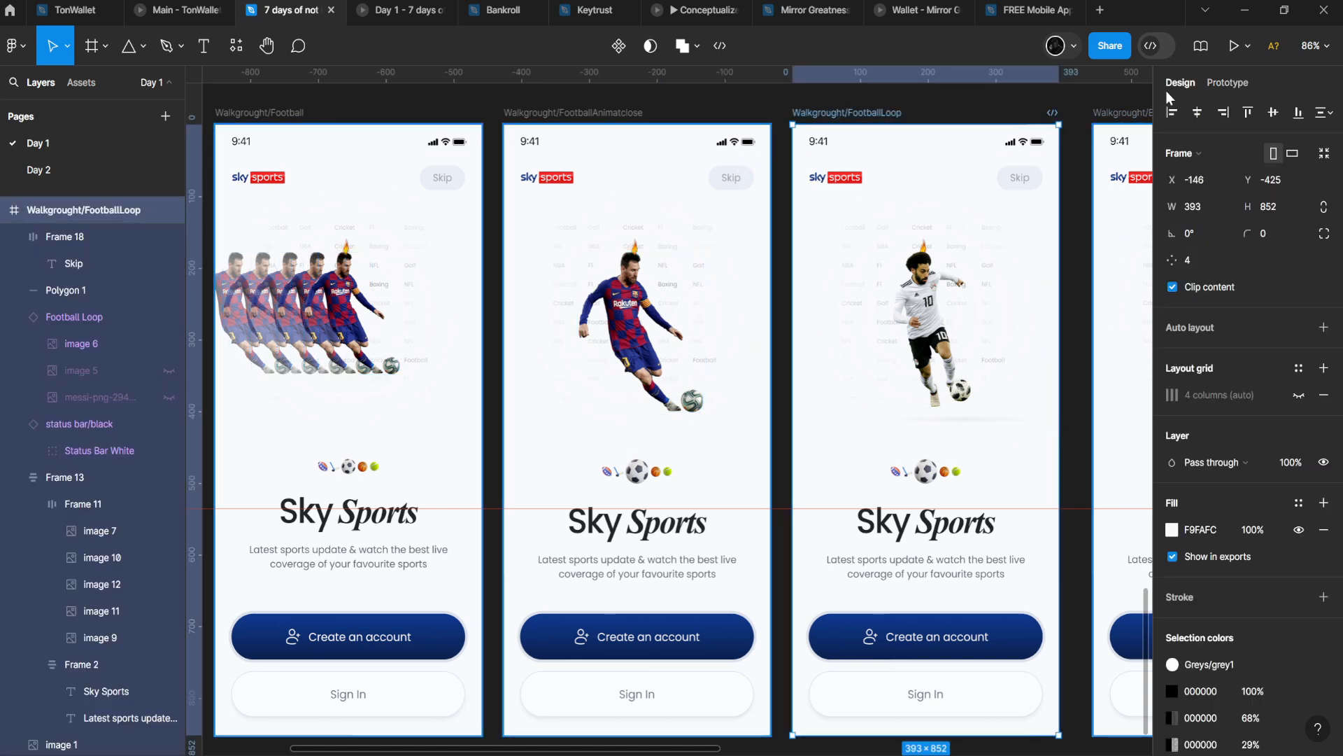
{"action": "scroll", "coordinate": [874, 315], "scroll_direction": "up", "scroll_amount": 1}
{"action": "scroll", "coordinate": [874, 315], "scroll_direction": "right", "scroll_amount": 1}
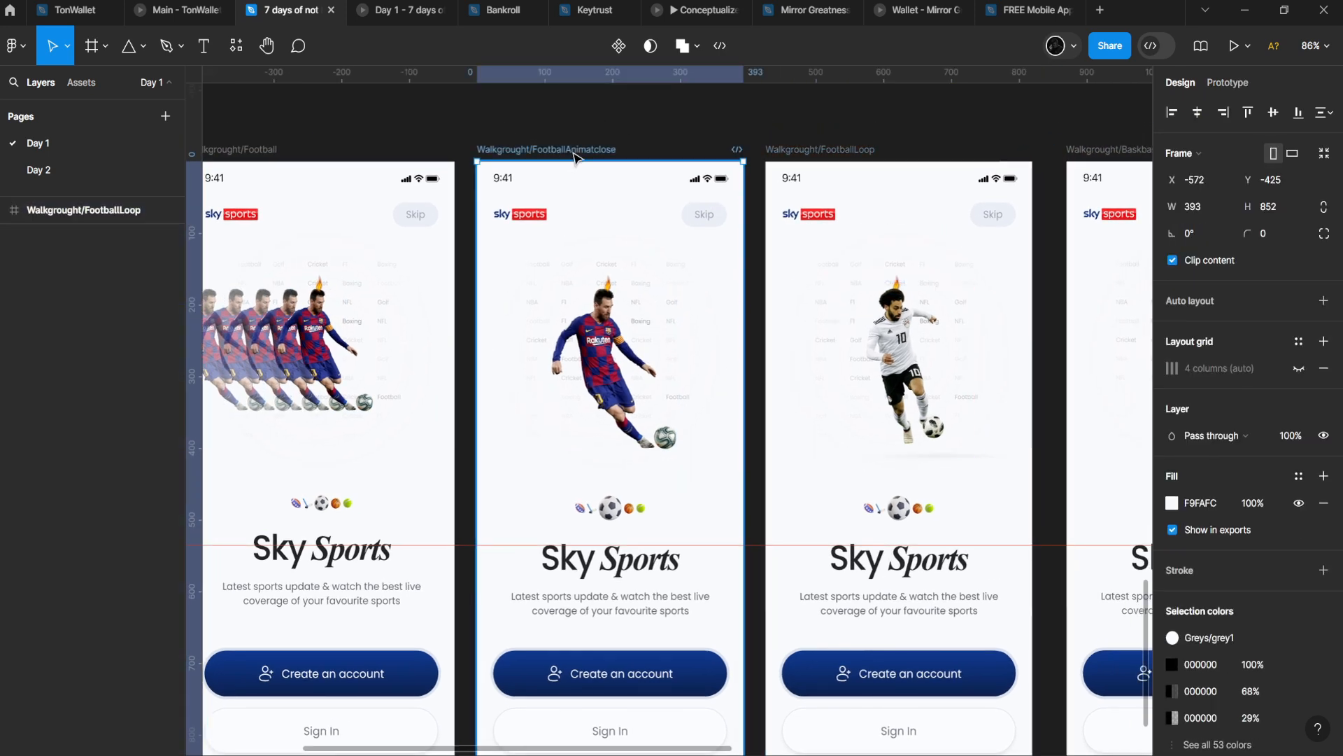
{"action": "scroll", "coordinate": [699, 244], "scroll_direction": "down", "scroll_amount": 1}
{"action": "scroll", "coordinate": [700, 244], "scroll_direction": "right", "scroll_amount": 1}
- Inspect the Football Loop component instance in the Walkgrought/FootballLoop frame and return the selection to its parent frame
{"action": "left_click", "coordinate": [866, 317]}
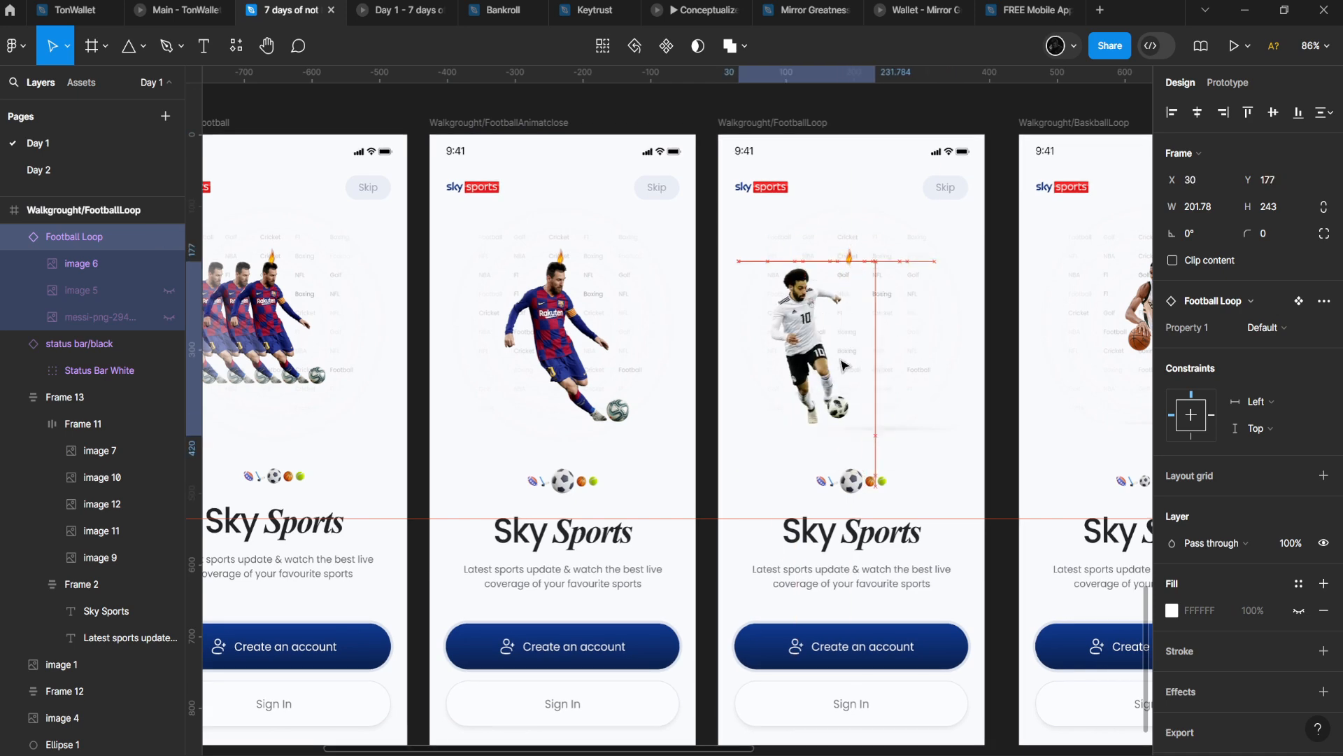
{"action": "key", "text": "Escape"}
{"action": "left_click", "coordinate": [868, 331]}
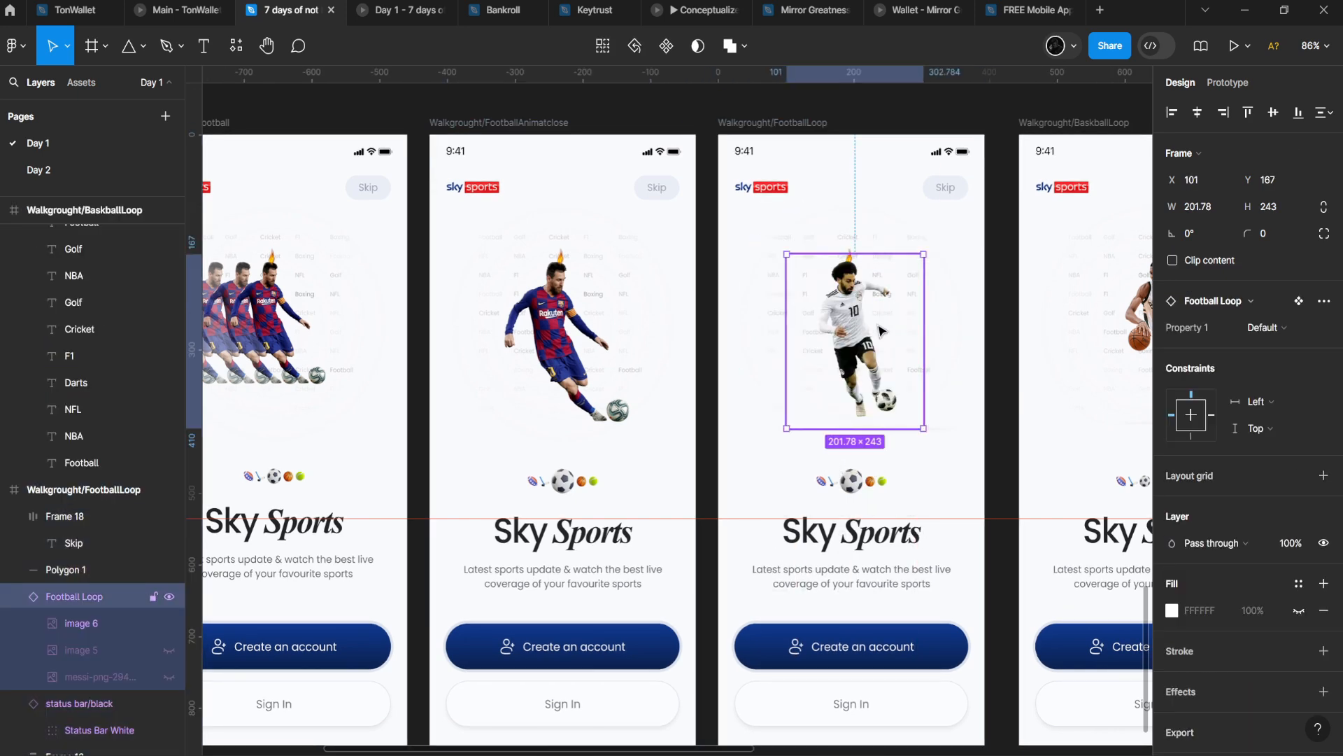
{"action": "scroll", "coordinate": [784, 342], "scroll_direction": "left", "scroll_amount": 5}
{"action": "scroll", "coordinate": [504, 329], "scroll_direction": "right", "scroll_amount": 8}
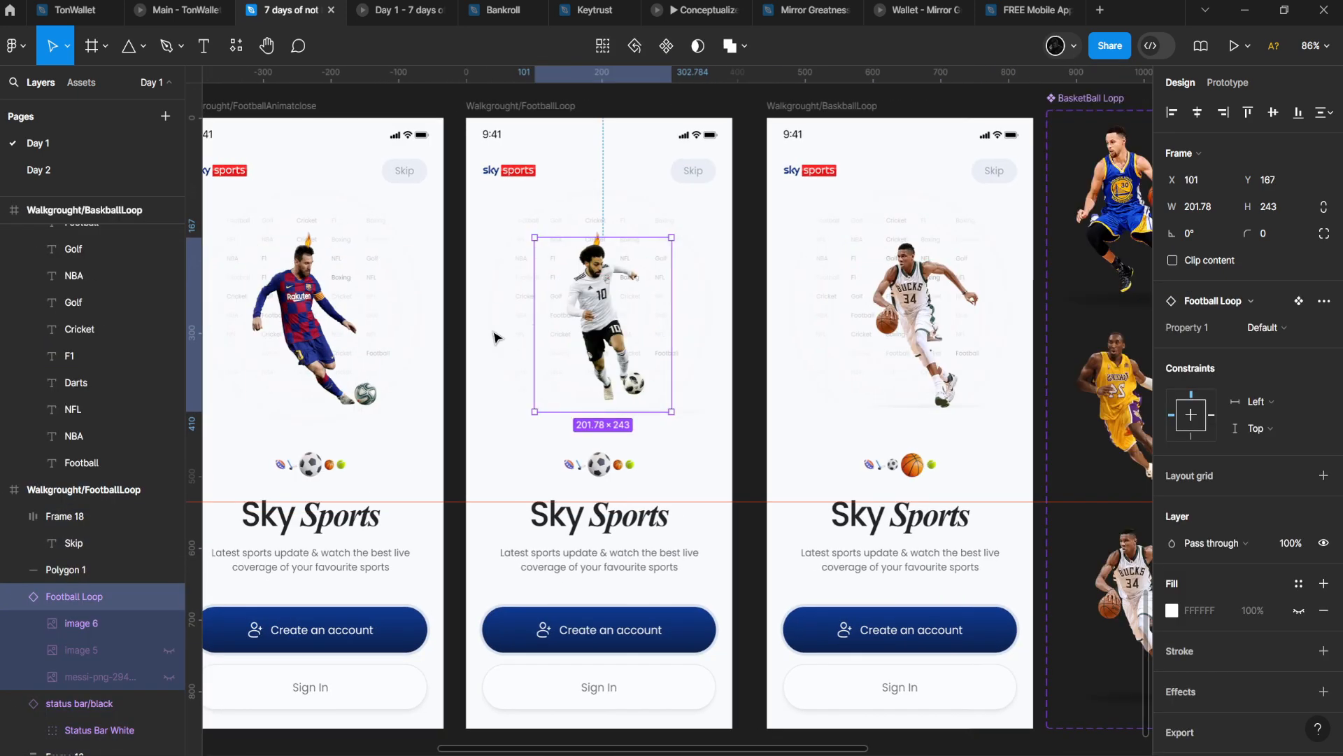
{"action": "key", "text": "Escape"}
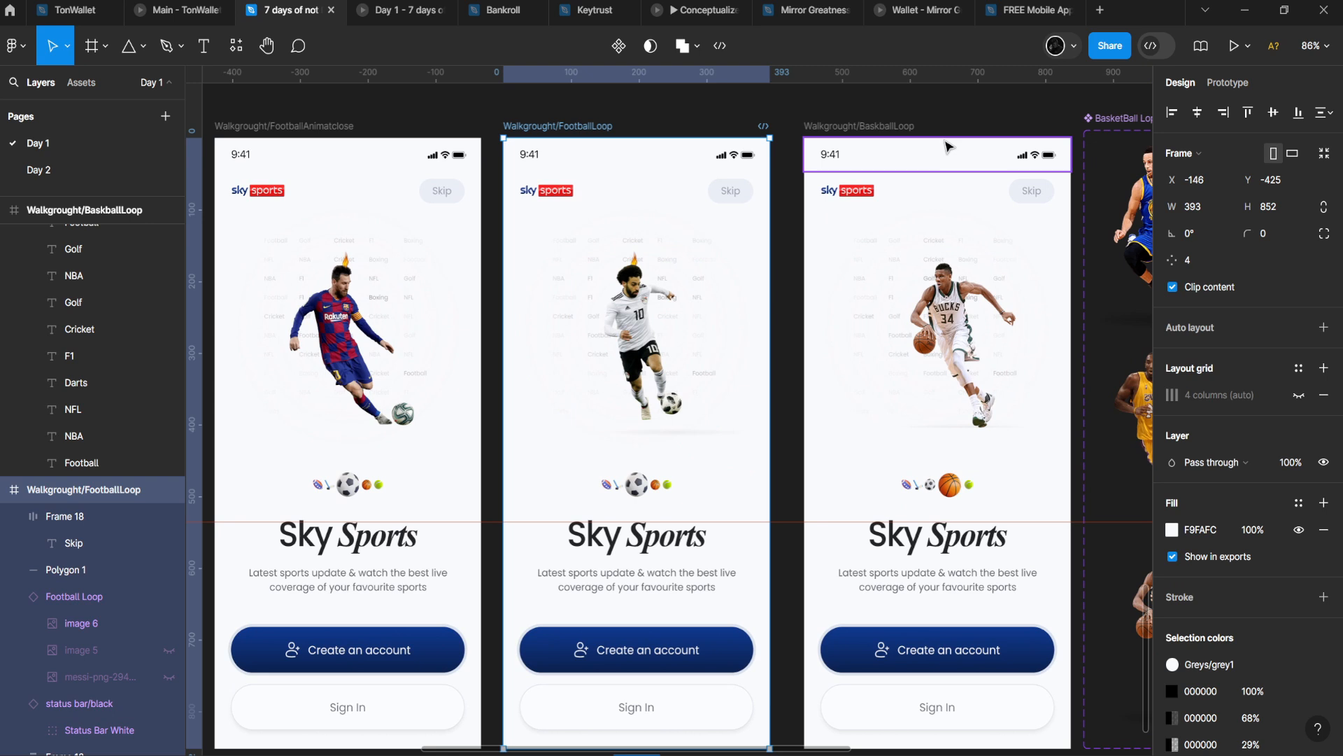
- Review the Walkgrought/FootballLoop frame's delayed Smart animate interaction to Walkgrought/BaskballLoop and close its settings
{"action": "left_click", "coordinate": [1226, 83]}
{"action": "left_click", "coordinate": [1192, 187]}
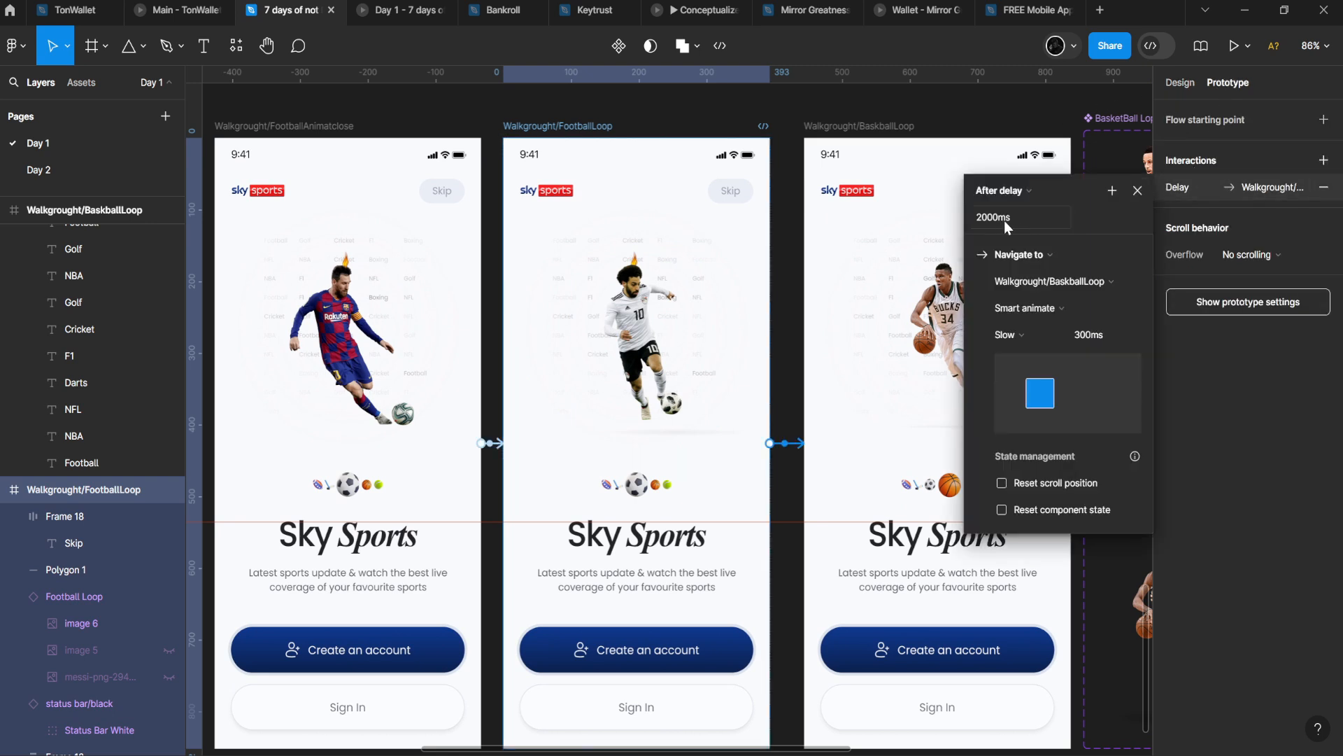
{"action": "left_click", "coordinate": [1137, 194]}
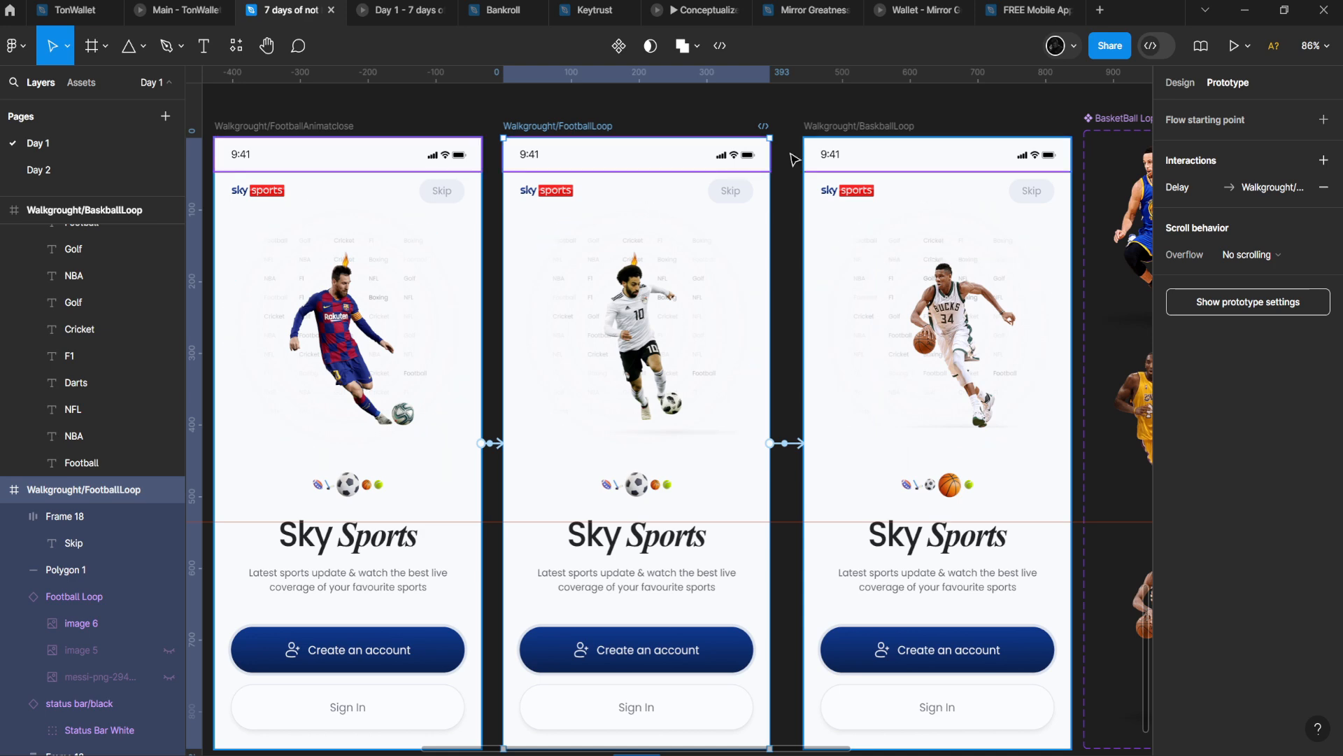
{"action": "scroll", "coordinate": [808, 374], "scroll_direction": "down", "scroll_amount": 1}
{"action": "scroll", "coordinate": [790, 374], "scroll_direction": "right", "scroll_amount": 1}
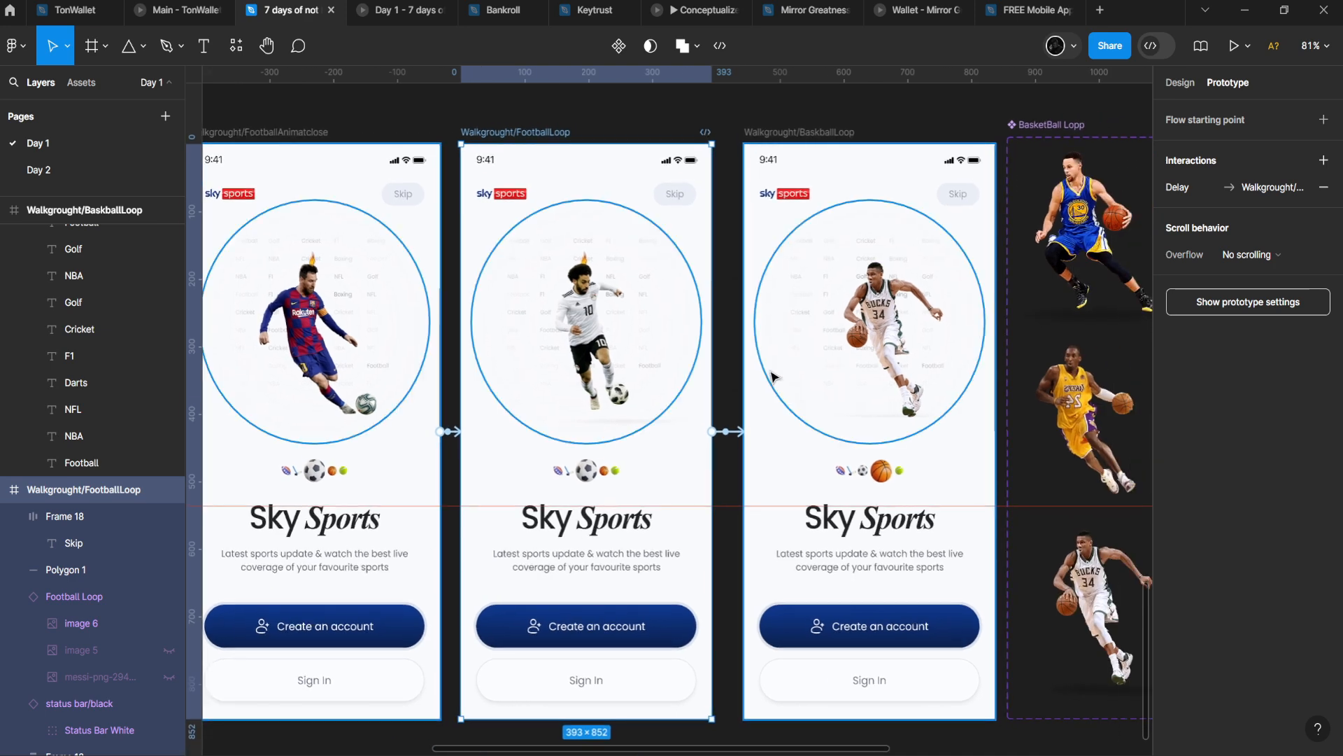
- Inspect the BasketBall Lopp instance and compare the ball icon rows of the FootballLoop and BaskballLoop frames, down to the enlarged basketball
{"action": "left_click", "coordinate": [887, 345]}
{"action": "scroll", "coordinate": [519, 470], "scroll_direction": "up", "scroll_amount": 4}
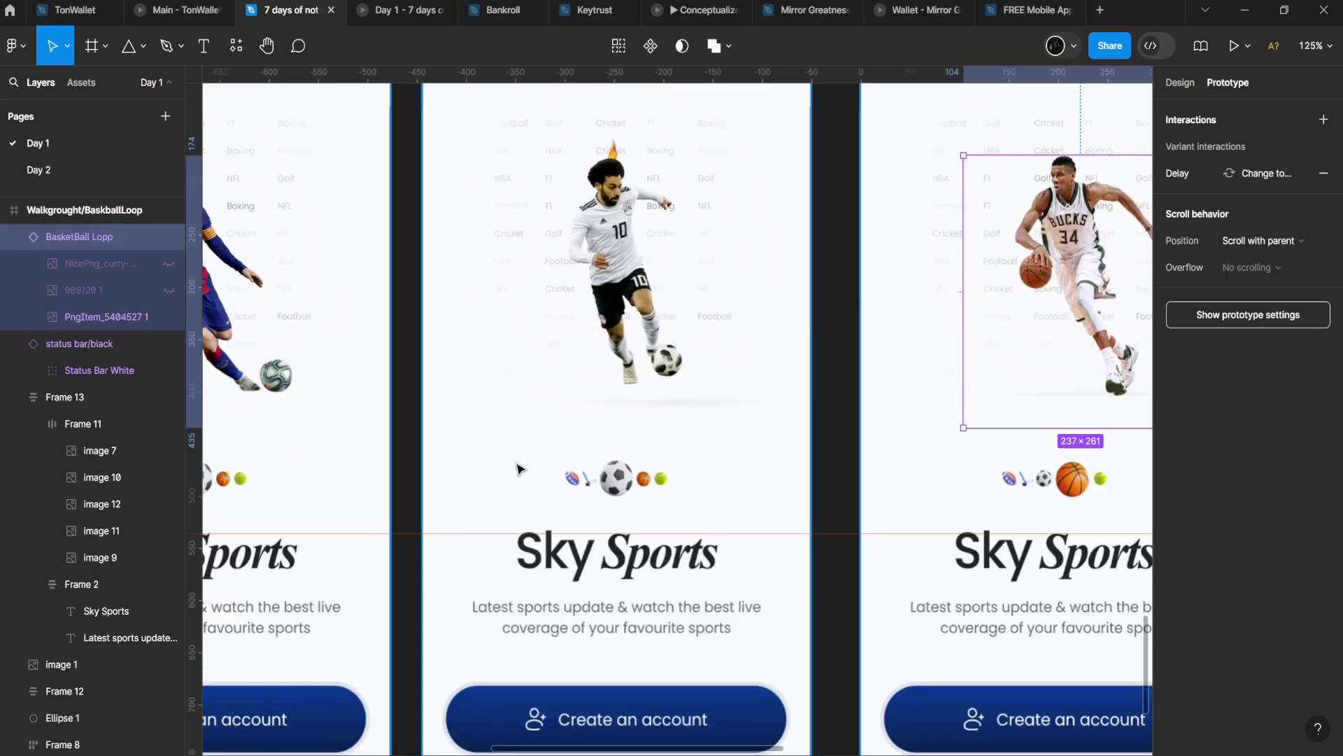
{"action": "left_click", "coordinate": [614, 550]}
{"action": "left_click_drag", "start_coordinate": [849, 534], "coordinate": [629, 483]}
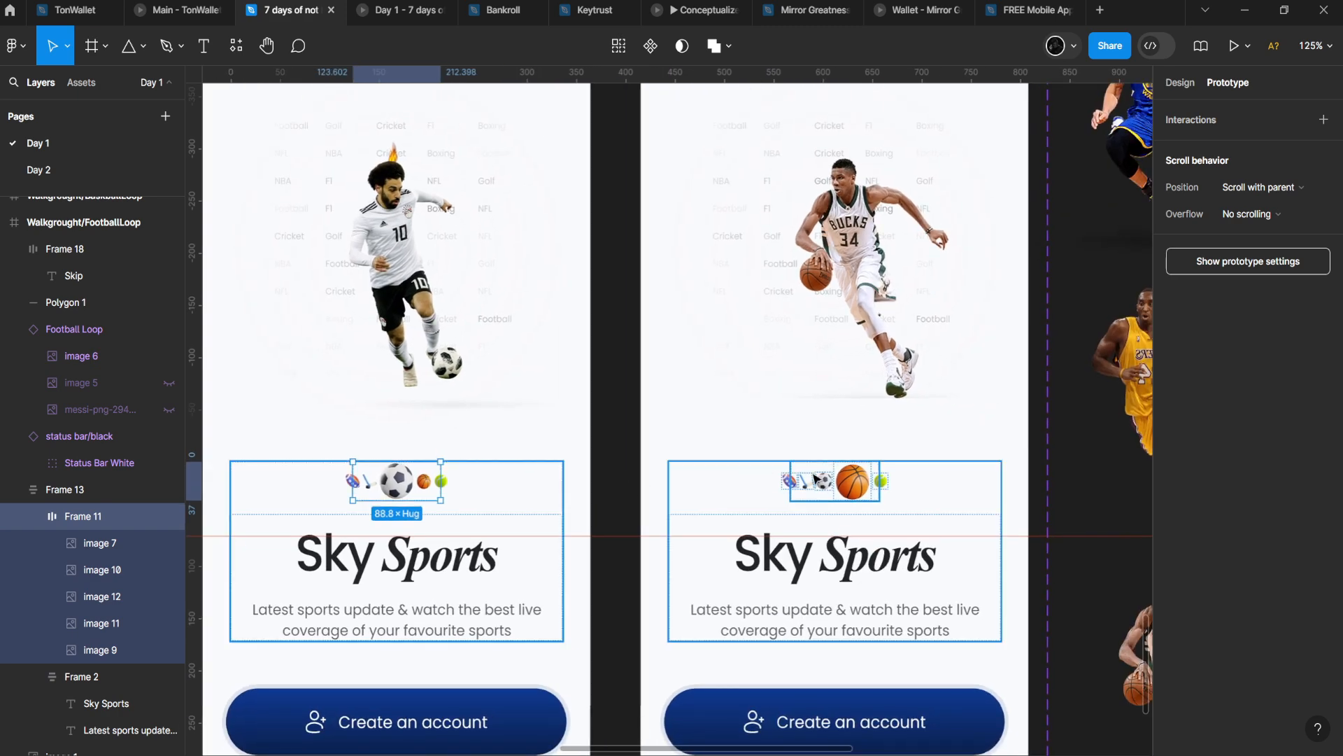
{"action": "left_click", "coordinate": [852, 482]}
{"action": "double_click", "coordinate": [852, 483]}
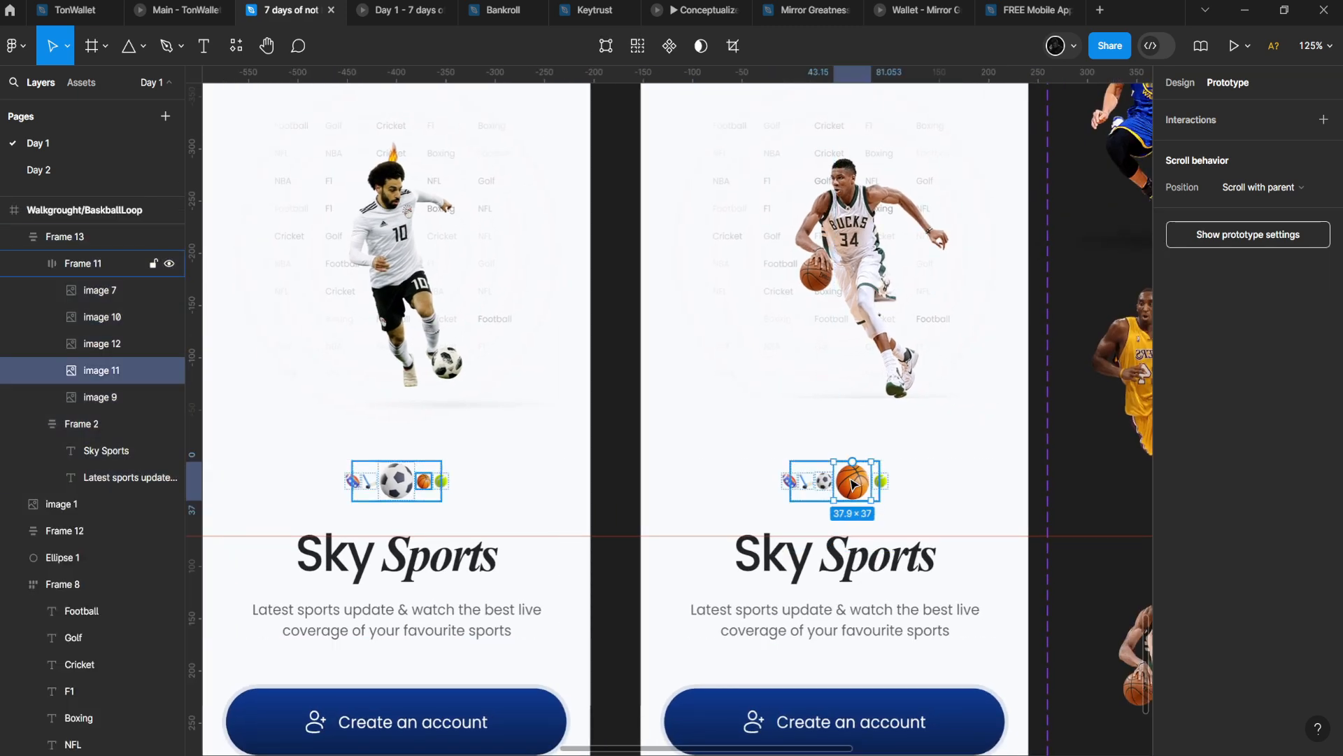
- Check the basketball player loop and ball icon row in the prototype preview and return to the design file
{"action": "left_click", "coordinate": [349, 9]}
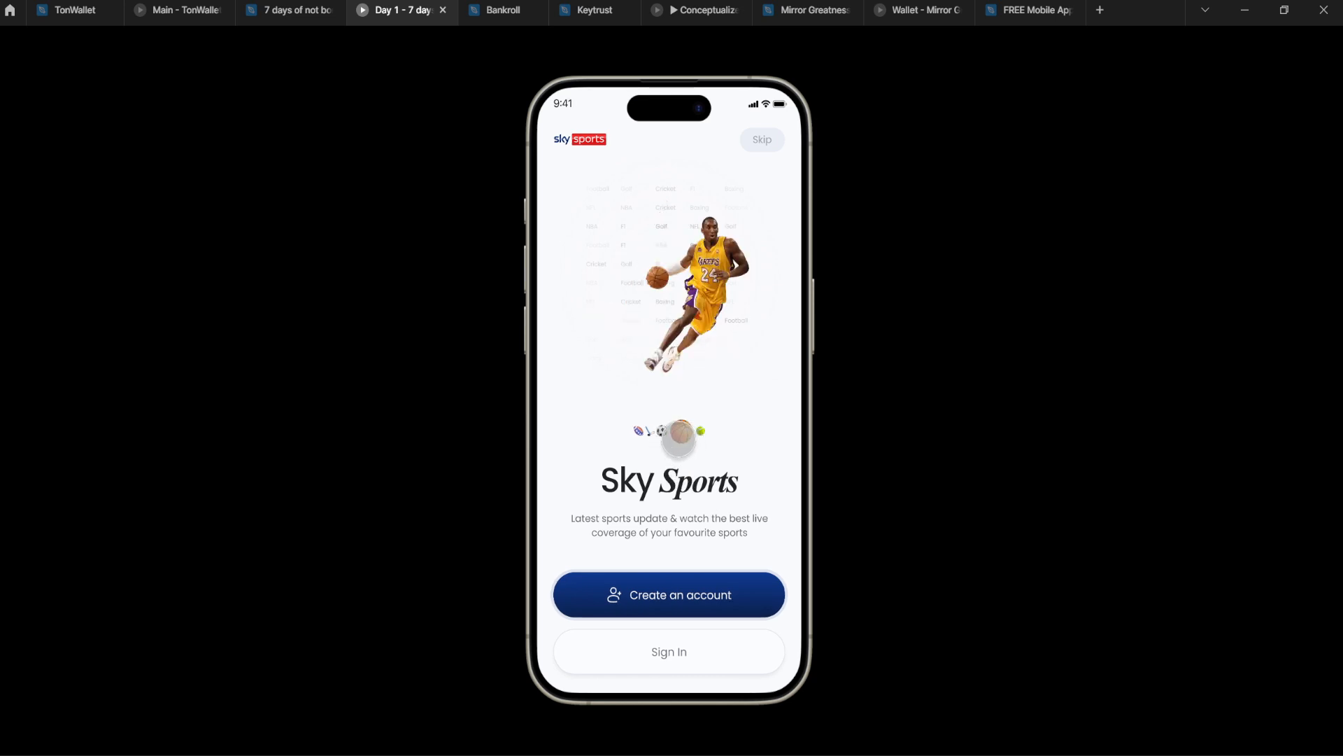
{"action": "left_click", "coordinate": [308, 10]}
{"action": "left_click", "coordinate": [419, 11]}
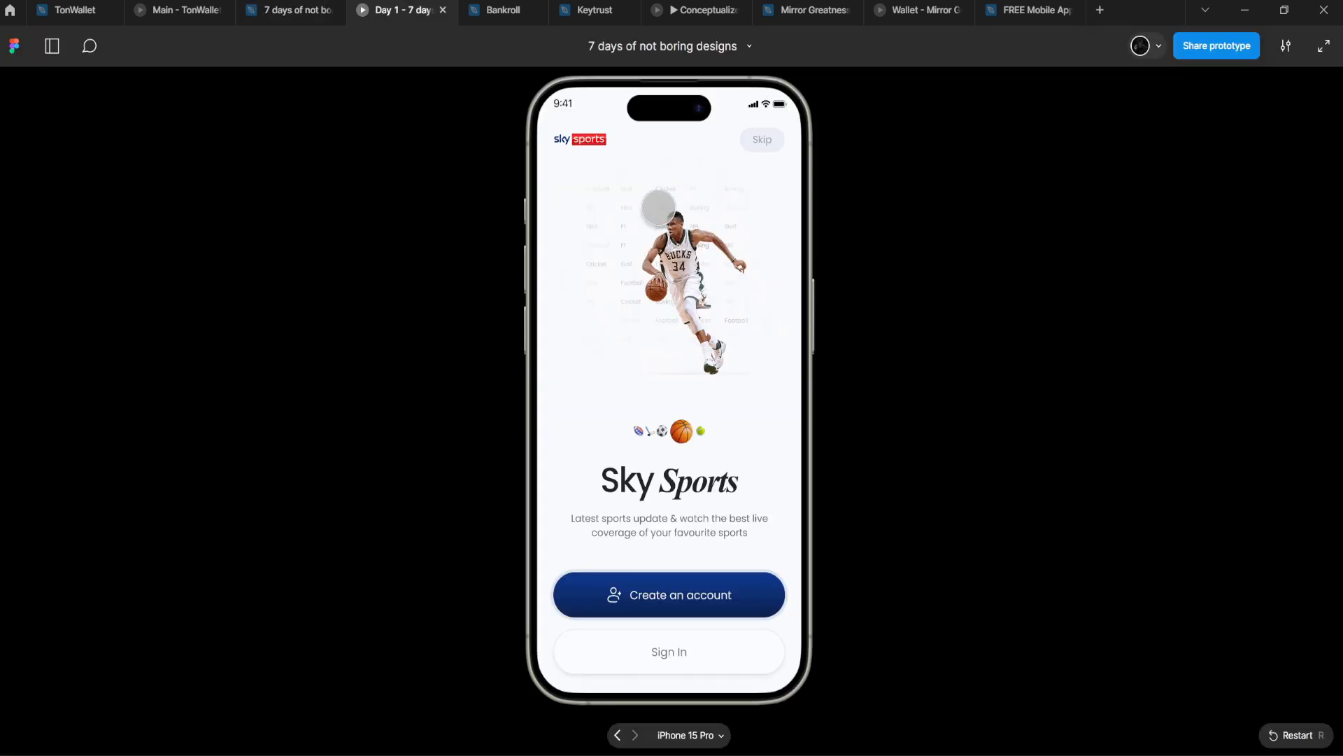
{"action": "left_click", "coordinate": [332, 4]}
- Examine the BasketBall Lopp component set and the After delay connections between its variants
{"action": "scroll", "coordinate": [791, 336], "scroll_direction": "right", "scroll_amount": 6}
{"action": "scroll", "coordinate": [791, 336], "scroll_direction": "up", "scroll_amount": 2}
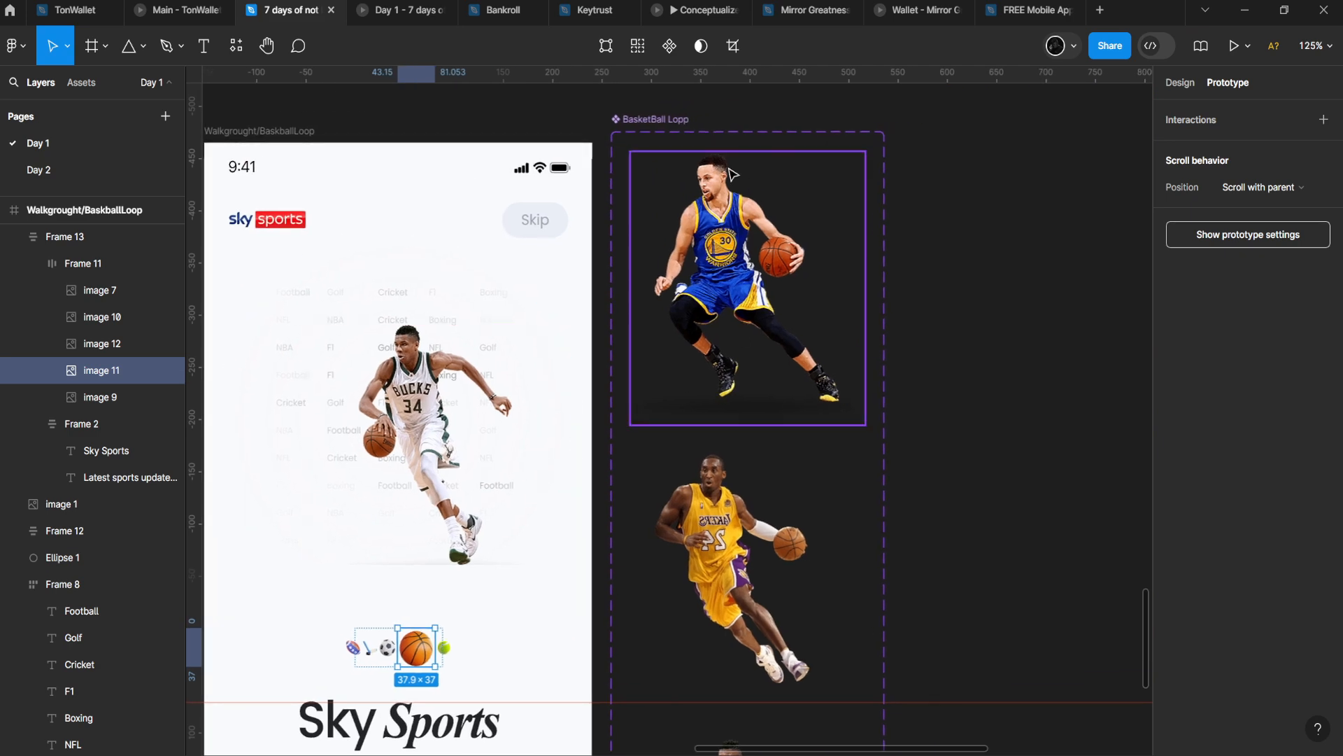
{"action": "scroll", "coordinate": [672, 490], "scroll_direction": "down", "scroll_amount": 1}
{"action": "scroll", "coordinate": [668, 488], "scroll_direction": "down", "scroll_amount": 2}
{"action": "scroll", "coordinate": [668, 487], "scroll_direction": "down", "scroll_amount": 5}
{"action": "left_click", "coordinate": [699, 419]}
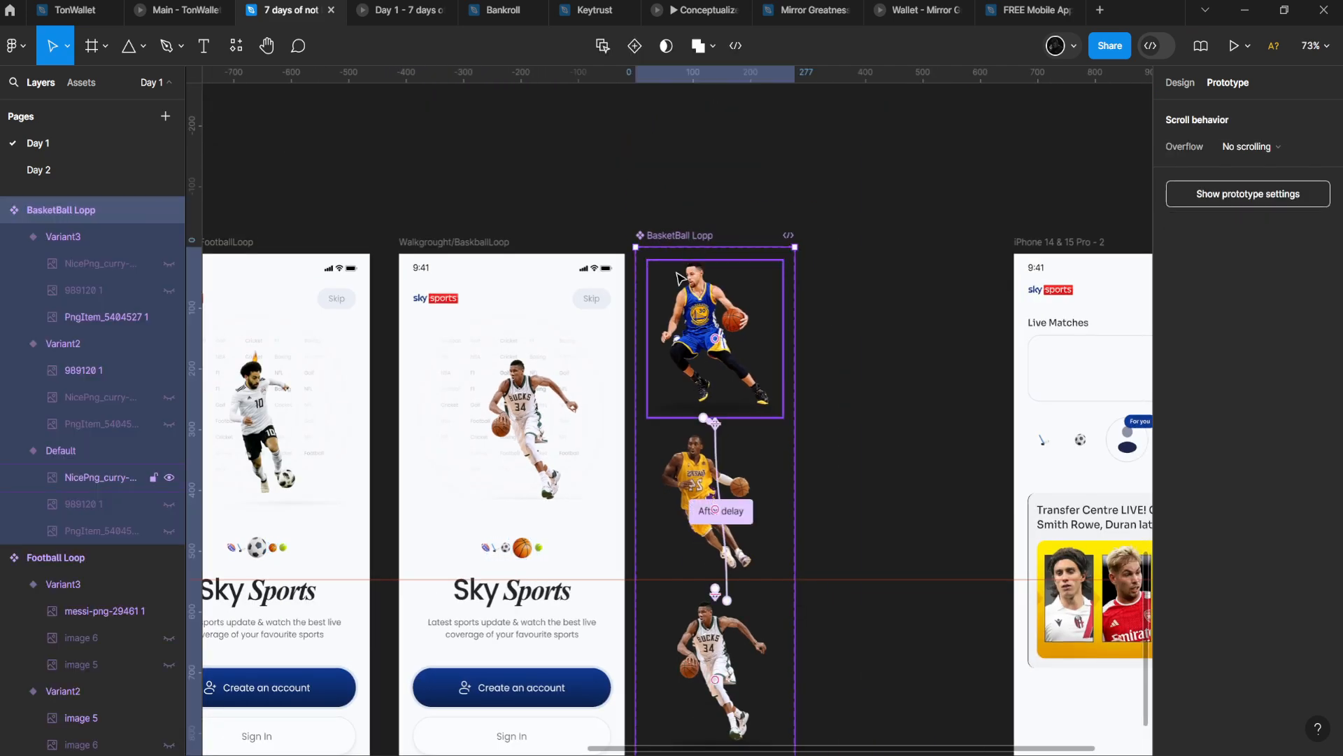
- Duplicate the first Walkgrought/Football frame to the empty canvas on the far side of the Football Loop component set
{"action": "scroll", "coordinate": [907, 310], "scroll_direction": "left", "scroll_amount": 4}
{"action": "scroll", "coordinate": [907, 310], "scroll_direction": "left", "scroll_amount": 5}
{"action": "scroll", "coordinate": [710, 459], "scroll_direction": "up", "scroll_amount": 3}
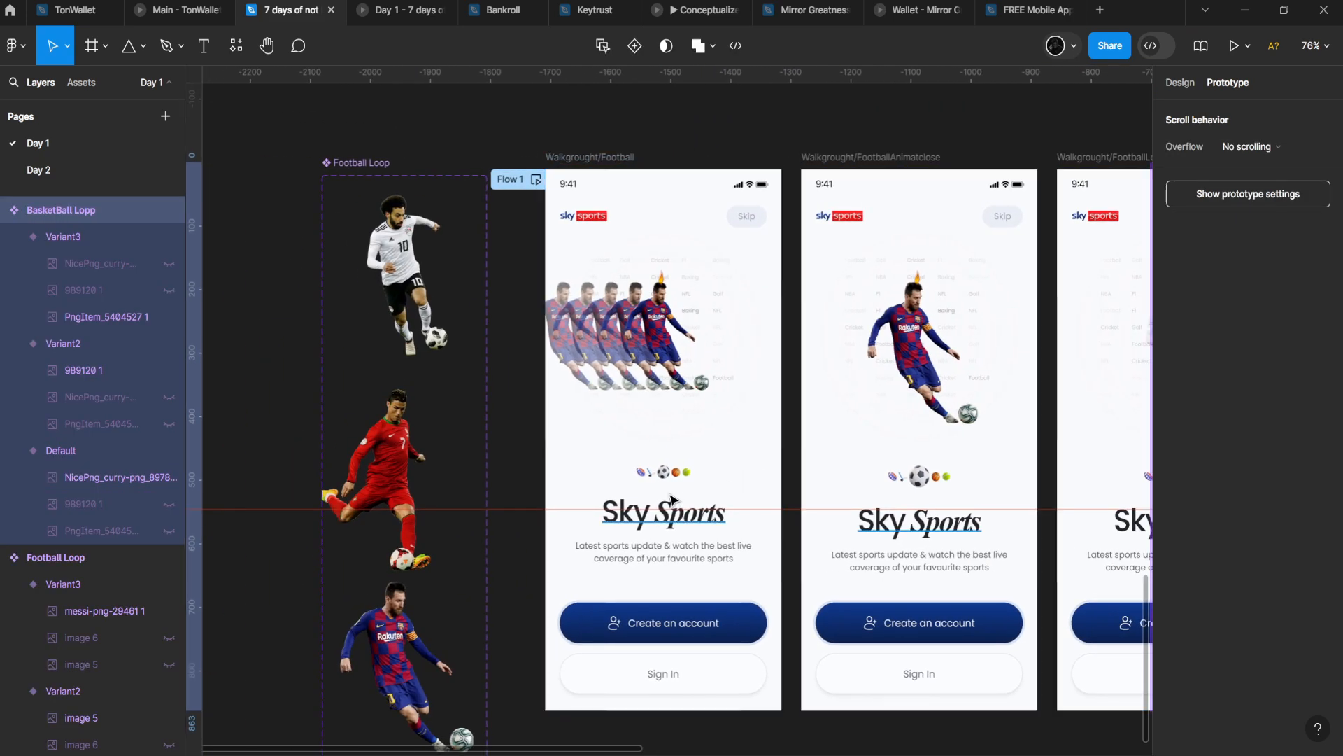
{"action": "scroll", "coordinate": [509, 480], "scroll_direction": "up", "scroll_amount": 5}
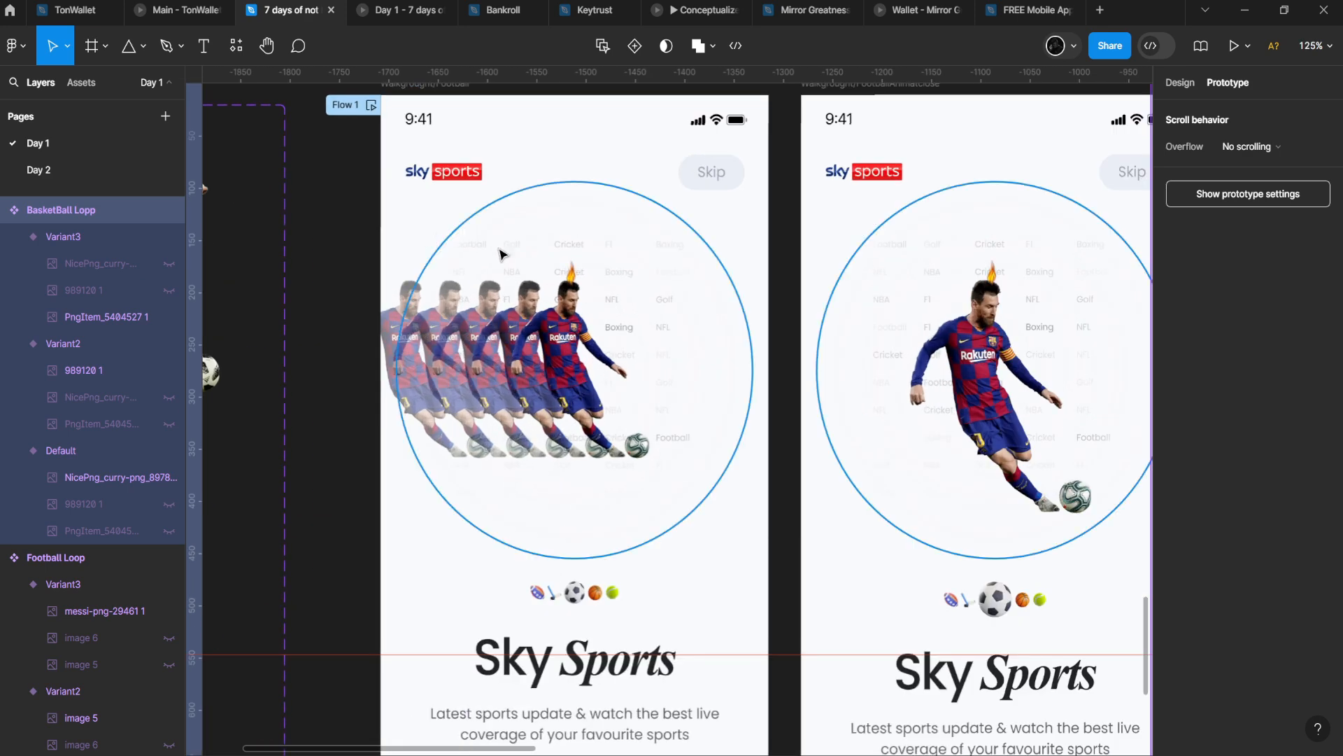
{"action": "left_click", "coordinate": [536, 387]}
{"action": "scroll", "coordinate": [536, 387], "scroll_direction": "down", "scroll_amount": 3}
{"action": "scroll", "coordinate": [630, 315], "scroll_direction": "left", "scroll_amount": 3}
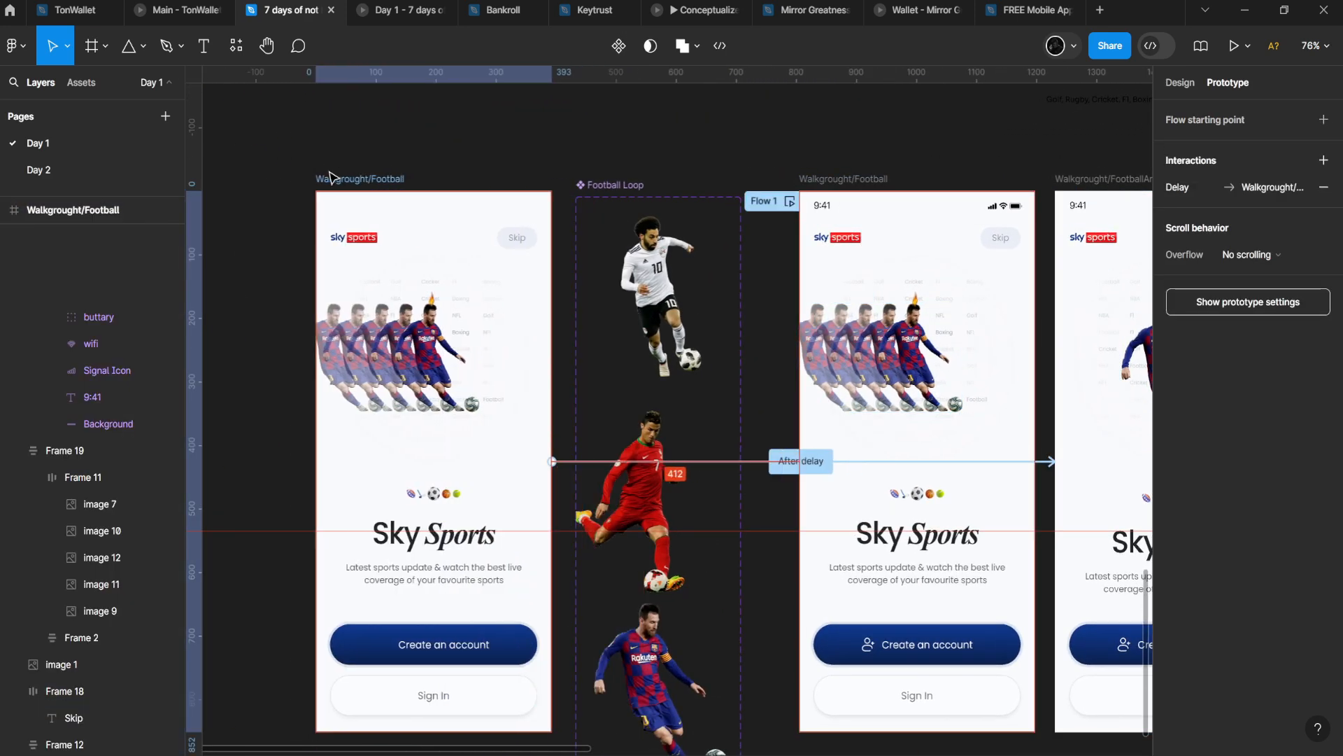
{"action": "scroll", "coordinate": [525, 280], "scroll_direction": "left", "scroll_amount": 3}
{"action": "scroll", "coordinate": [524, 279], "scroll_direction": "up", "scroll_amount": 3}
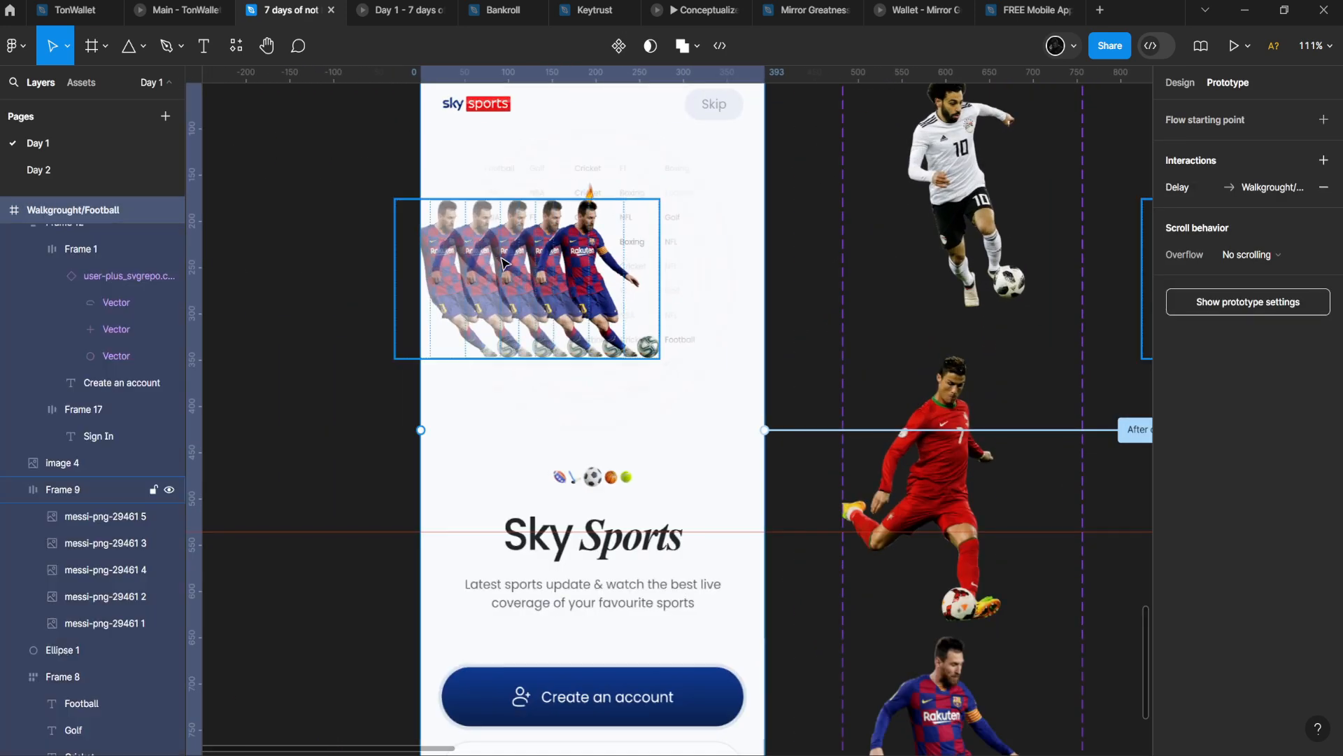
- Show the design properties and delete the Frame 9 player image stack from the duplicated Walkgrought/Football frame
{"action": "left_click", "coordinate": [1180, 83]}
{"action": "scroll", "coordinate": [630, 350], "scroll_direction": "up", "scroll_amount": 3}
{"action": "left_click", "coordinate": [639, 363]}
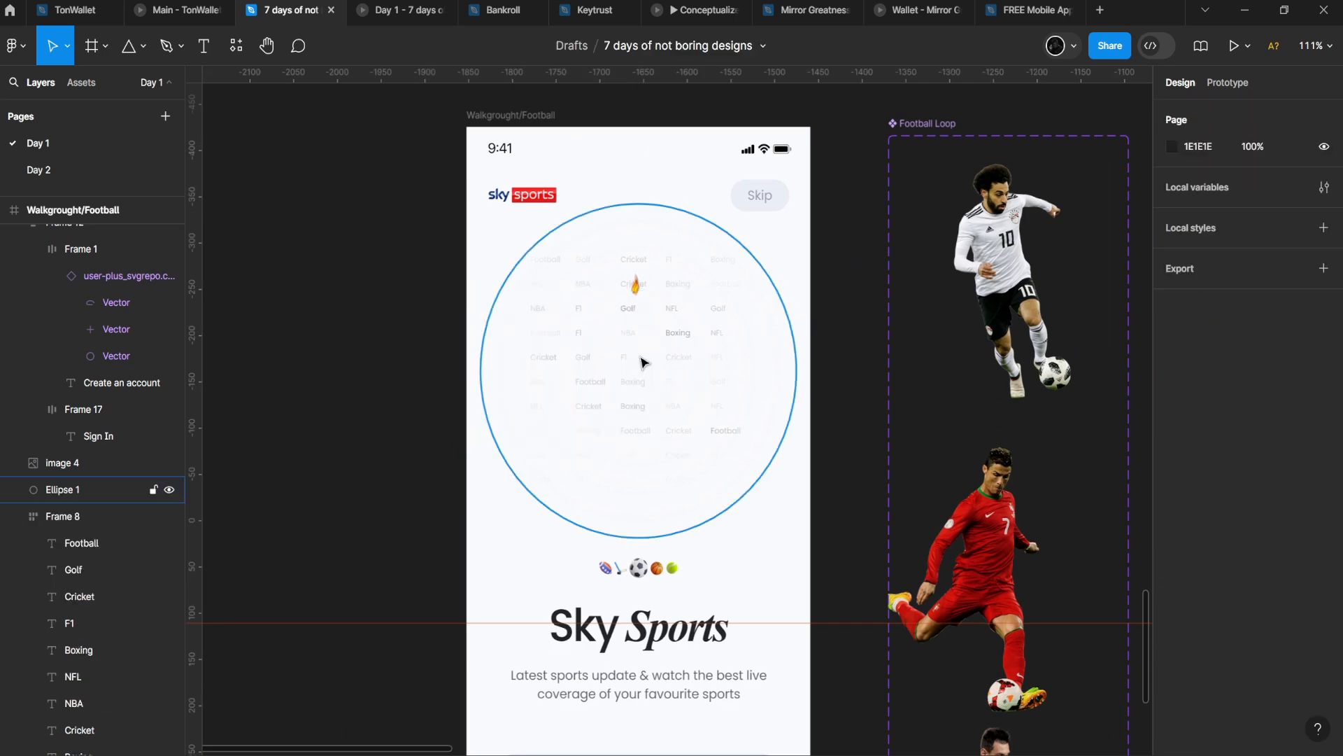
{"action": "scroll", "coordinate": [600, 366], "scroll_direction": "right", "scroll_amount": 2}
{"action": "left_click_drag", "start_coordinate": [640, 354], "coordinate": [550, 329]}
{"action": "key", "text": "ctrl+z"}
{"action": "scroll", "coordinate": [563, 325], "scroll_direction": "up", "scroll_amount": 2}
{"action": "key", "text": "ctrl+z"}
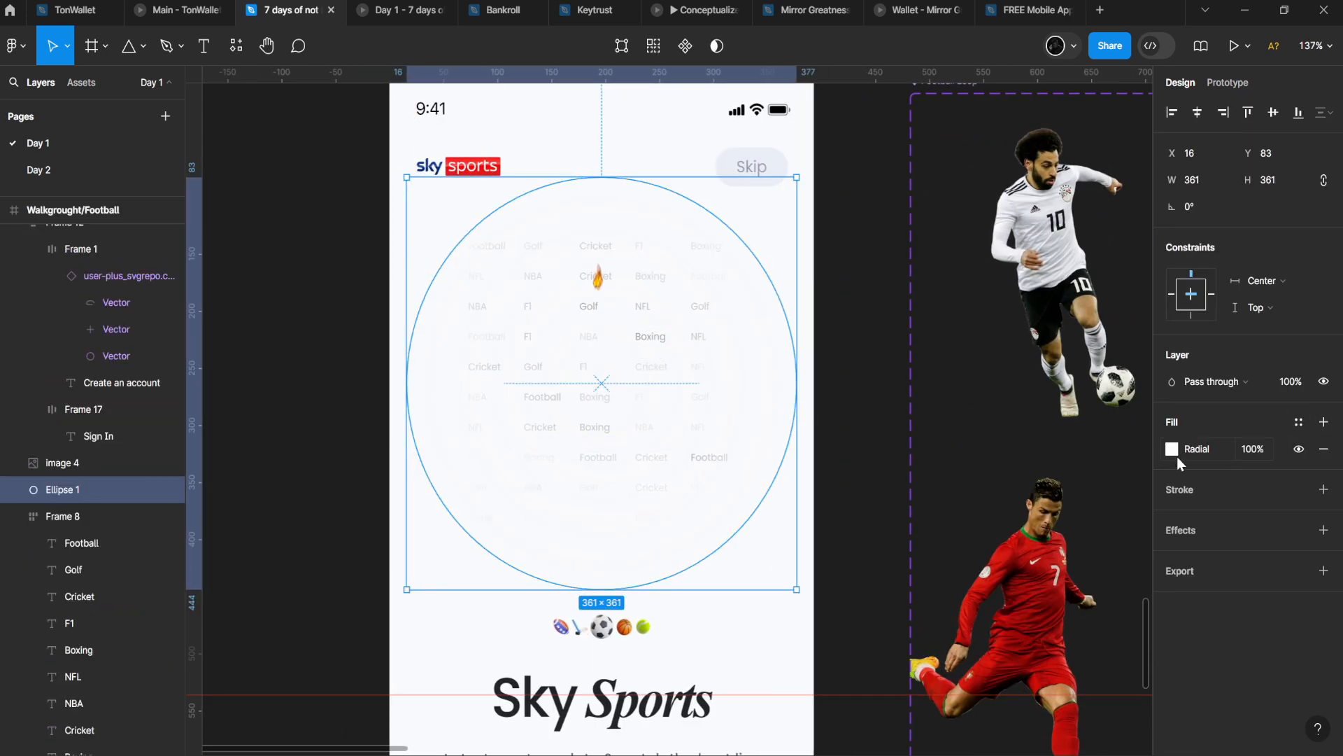
- Examine the radial gradient fill of Ellipse 1 and its two F9FAFC stops, then close the fill settings
{"action": "left_click", "coordinate": [1172, 448]}
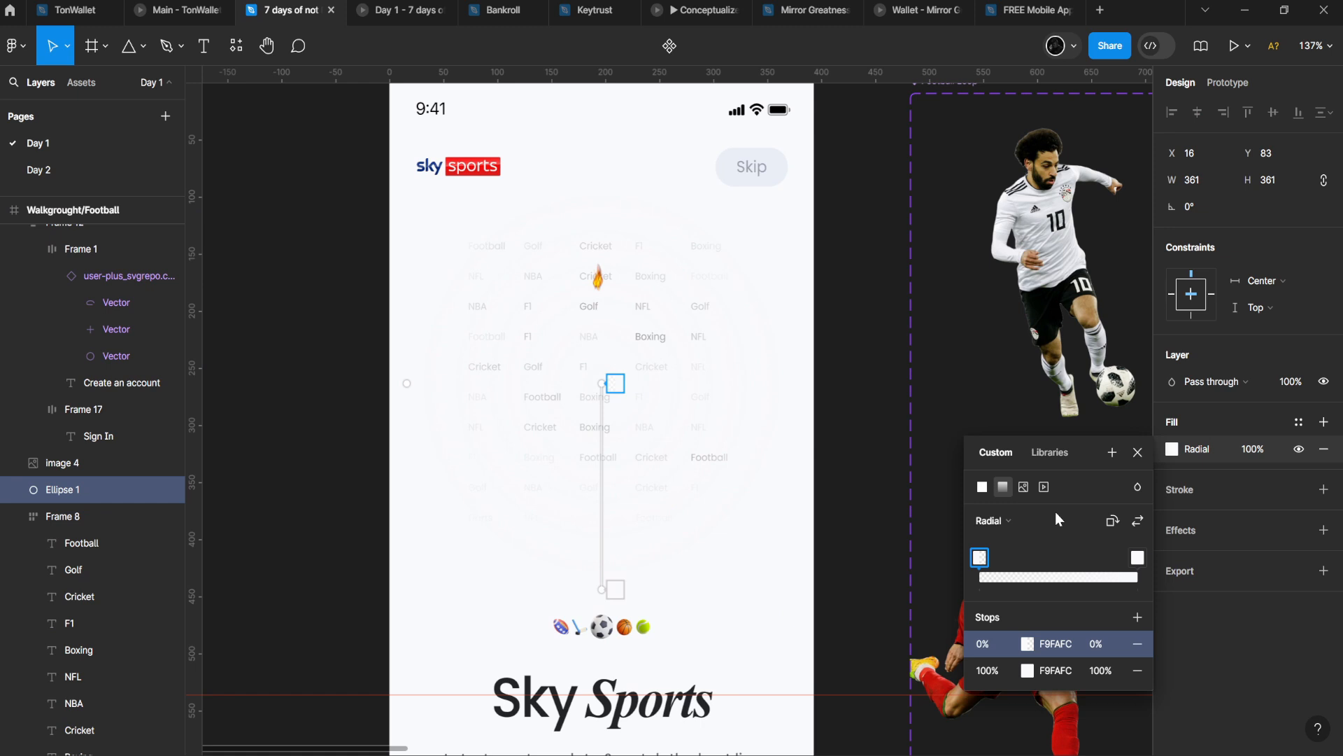
{"action": "left_click", "coordinate": [770, 435]}
{"action": "left_click", "coordinate": [732, 386]}
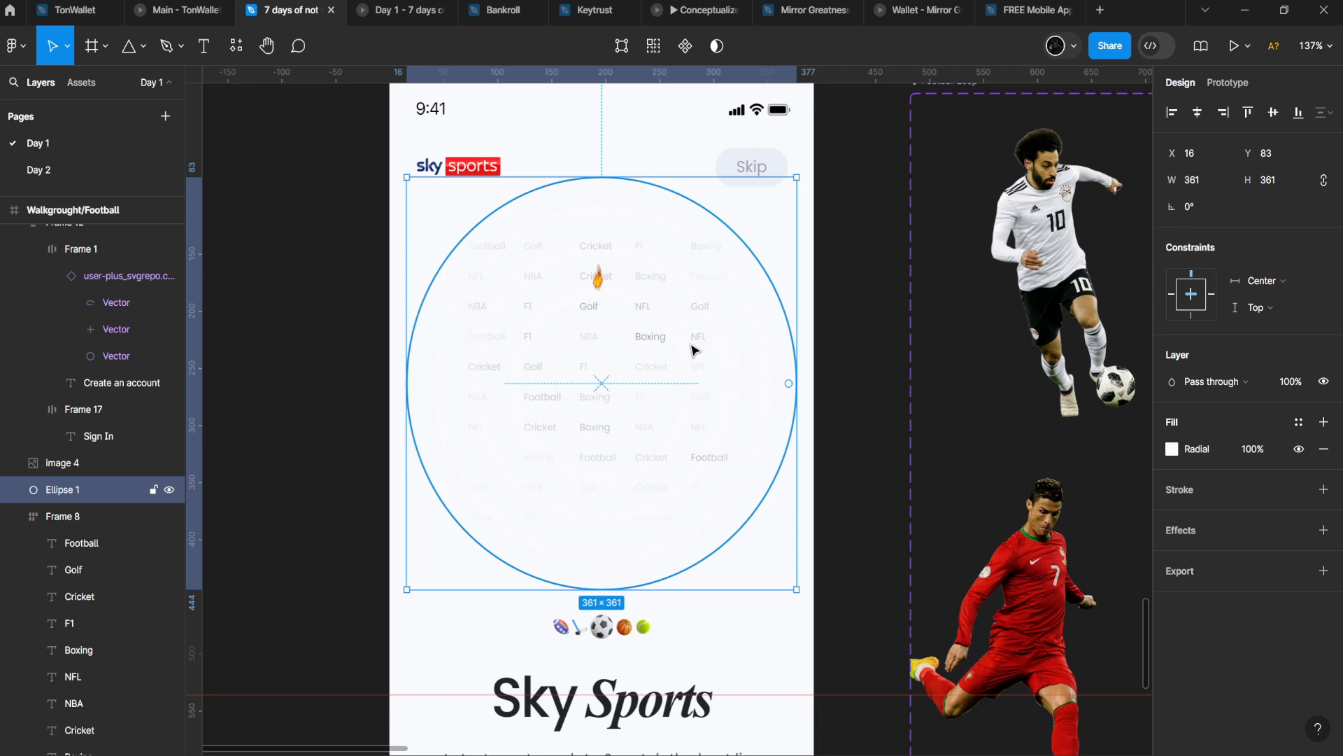
- Move Ellipse 1 out of the duplicated Walkgrought/Football frame, undoing and redoing the move to compare the word grid with and without it
{"action": "left_click_drag", "start_coordinate": [692, 350], "coordinate": [285, 343]}
{"action": "scroll", "coordinate": [714, 332], "scroll_direction": "left", "scroll_amount": 3}
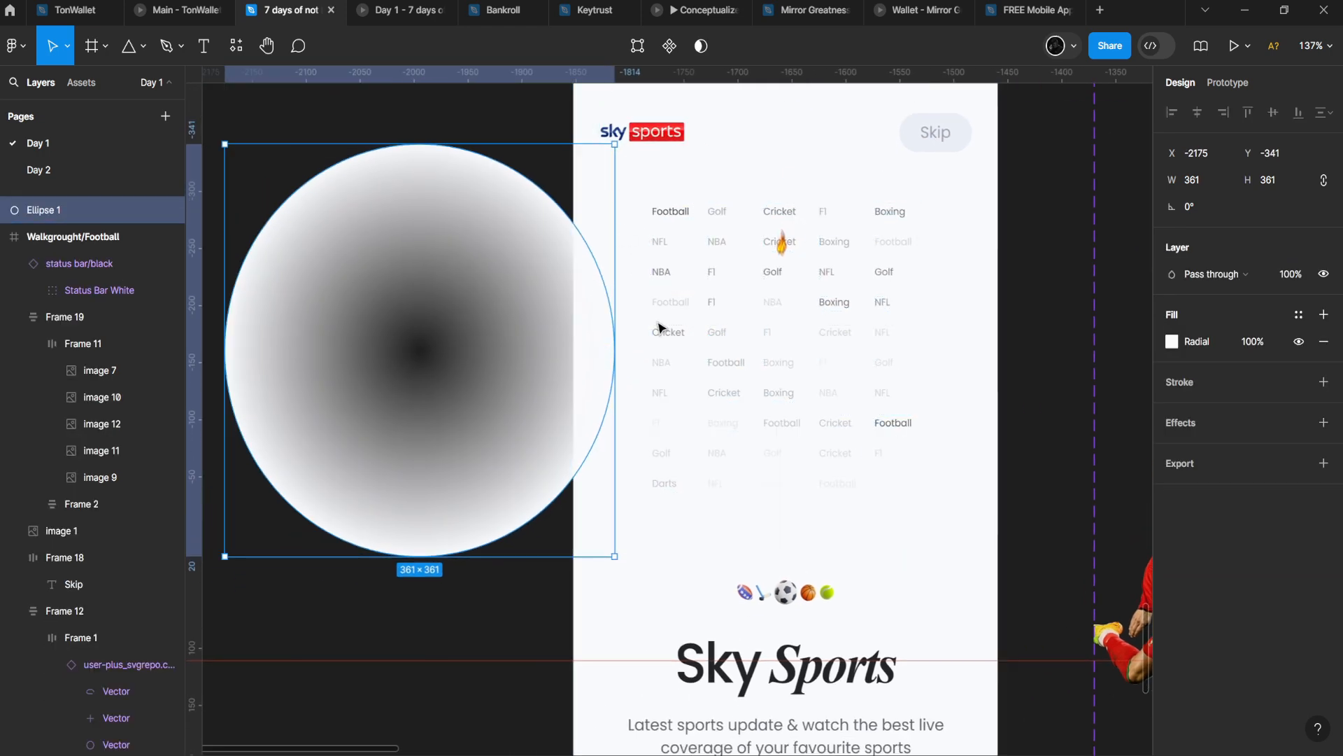
{"action": "scroll", "coordinate": [612, 548], "scroll_direction": "right", "scroll_amount": 1}
{"action": "key", "text": "ctrl+z"}
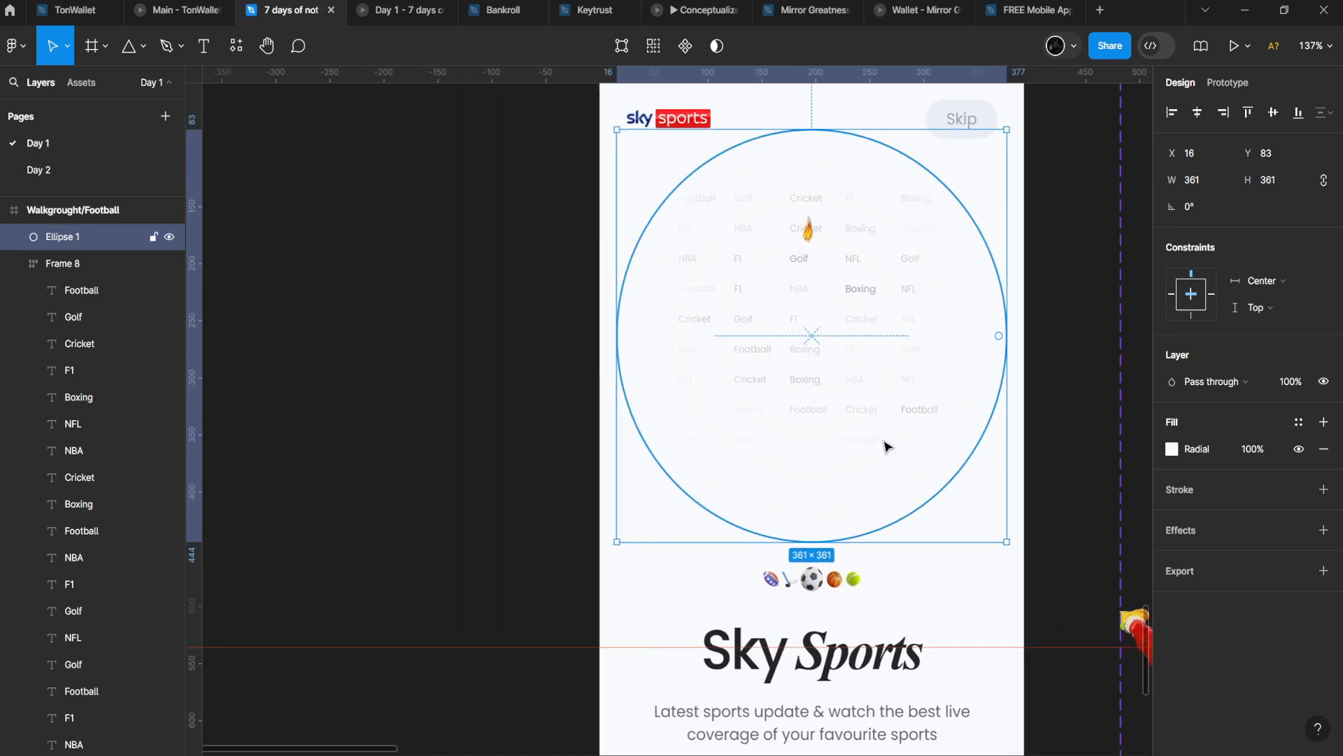
{"action": "key", "text": "ctrl+shift+z"}
{"action": "left_click", "coordinate": [796, 352]}
{"action": "key", "text": "ctrl+z"}
- Move Ellipse 1 farther from the word grid so it sits clear of the frame at X -2246, Y -370
{"action": "left_click", "coordinate": [782, 336]}
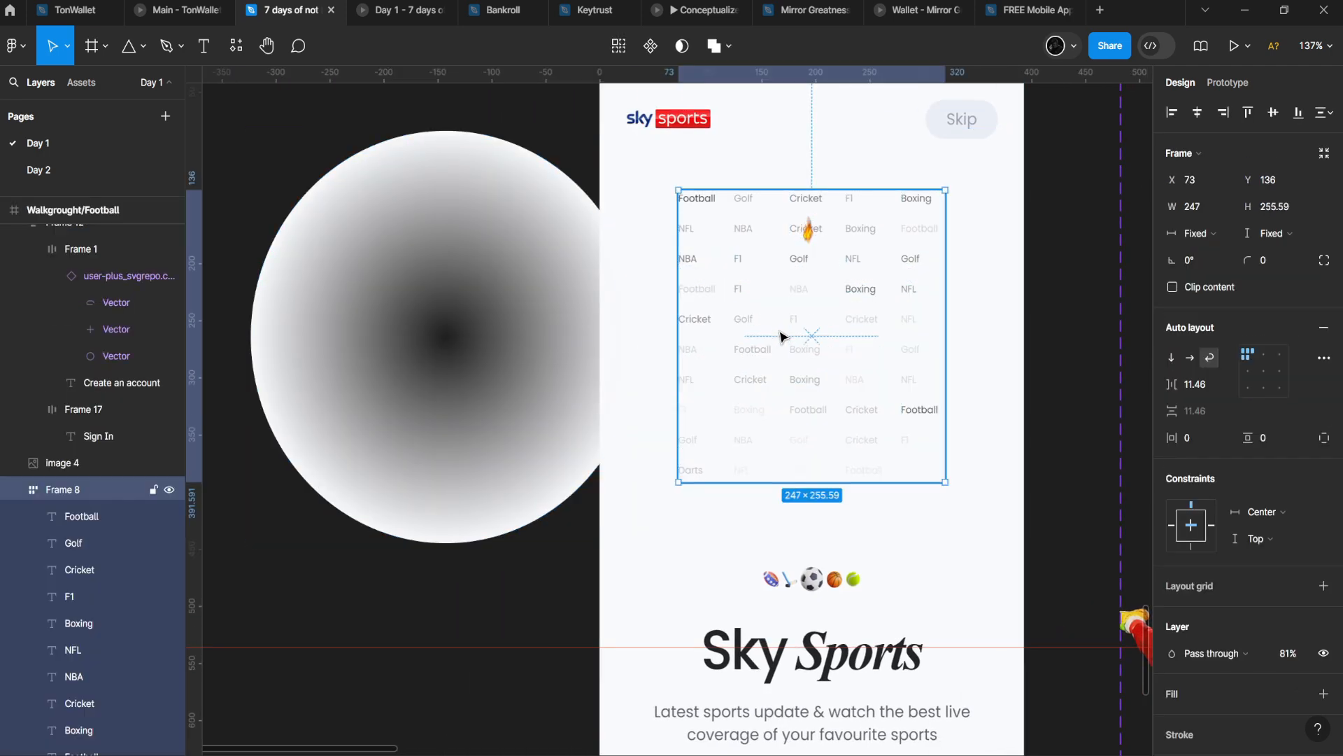
{"action": "left_click", "coordinate": [404, 207]}
{"action": "key", "text": "shift+Up"}
{"action": "key", "text": "shift+Up"}
{"action": "key", "text": "shift+Left"}
{"action": "key", "text": "shift+Left"}
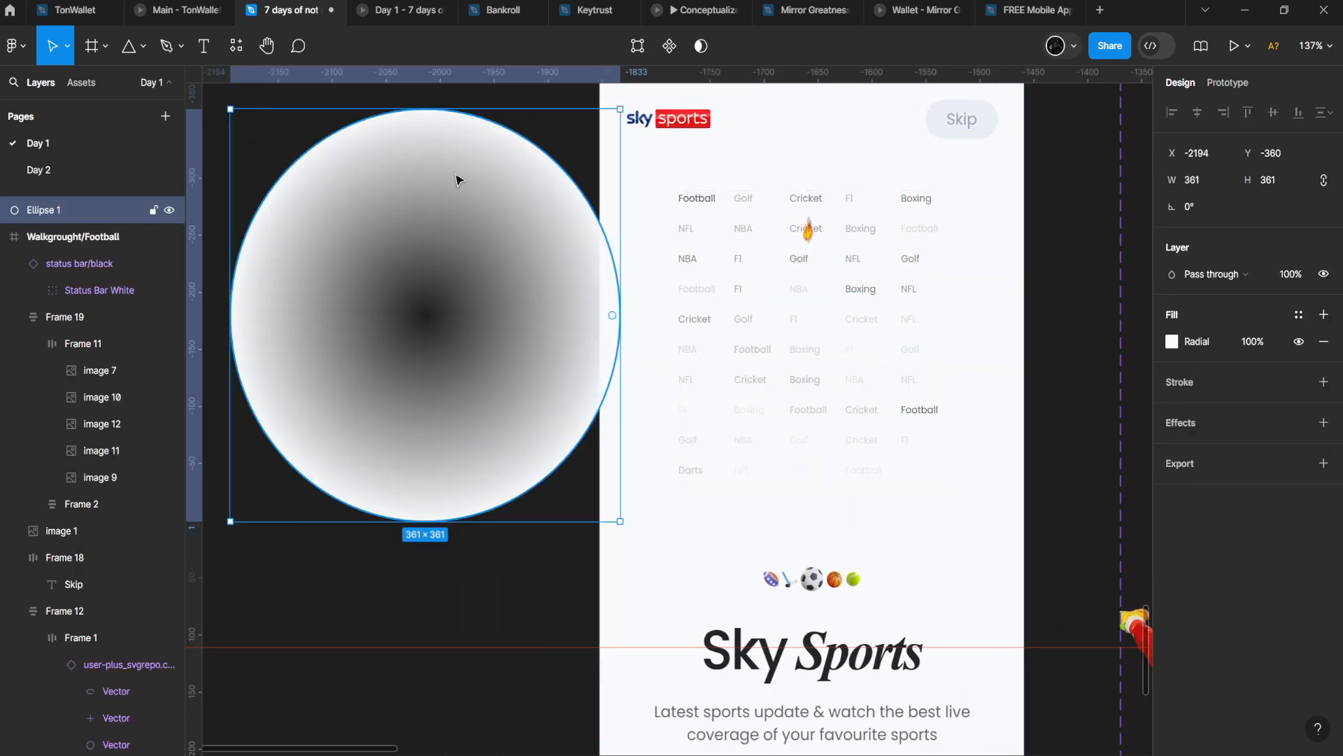
{"action": "left_click_drag", "start_coordinate": [488, 221], "coordinate": [459, 214]}
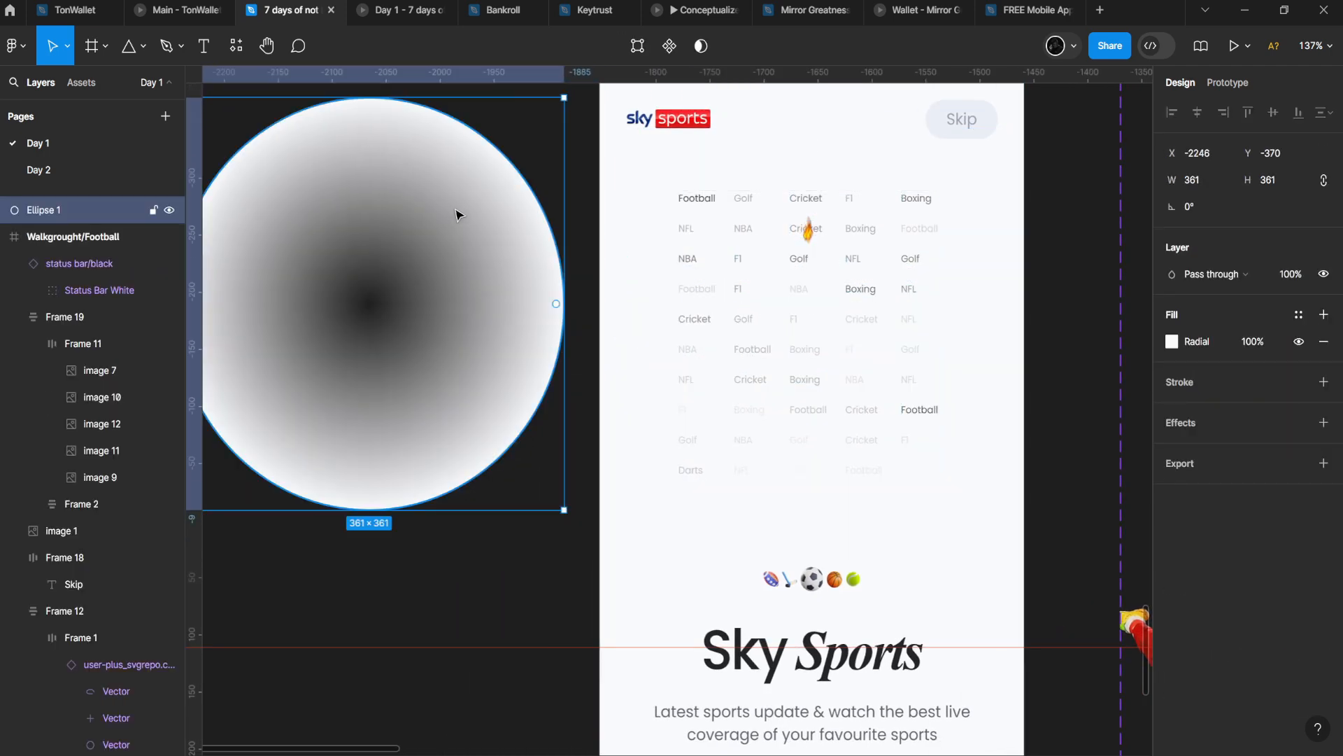
- Run the Randomiser plugin on the Frame 8 word grid, review its Position, Size and Fill Color options, and close it
{"action": "left_click", "coordinate": [783, 252]}
{"action": "left_click", "coordinate": [227, 59]}
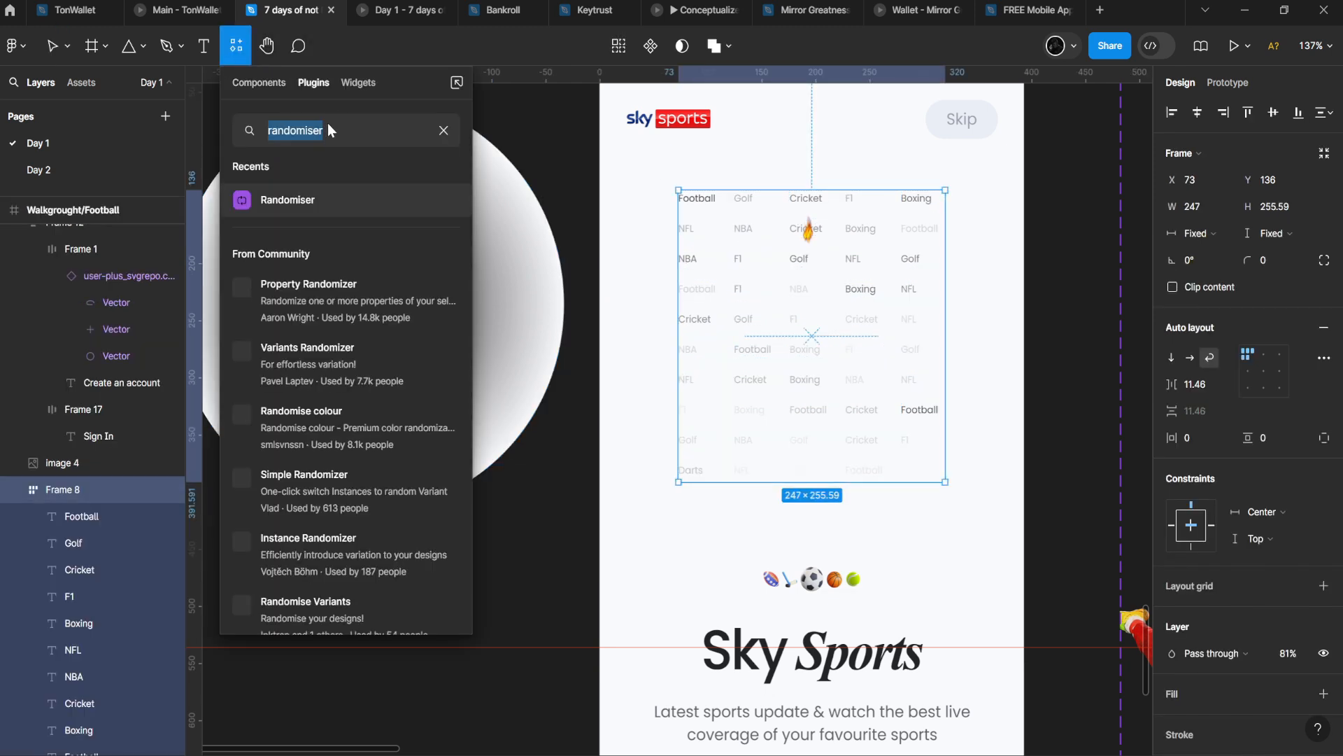
{"action": "left_click", "coordinate": [316, 199]}
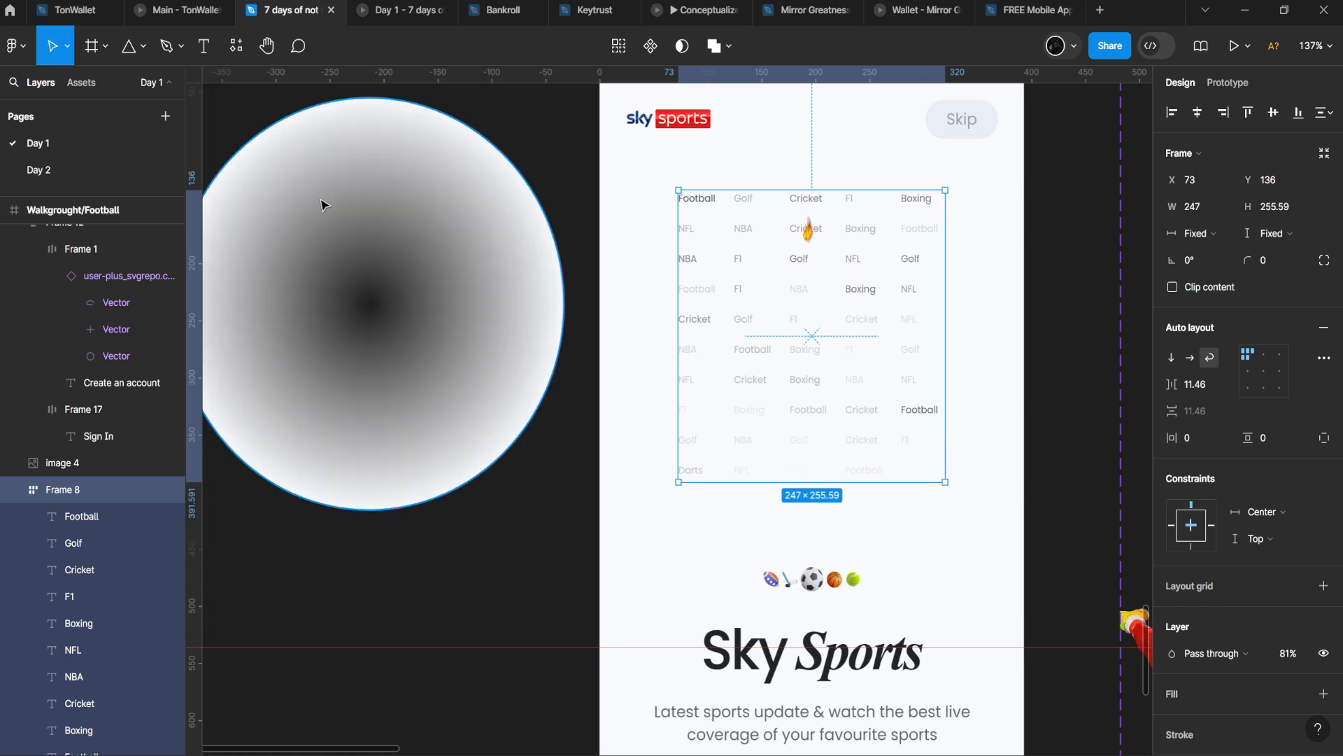
{"action": "scroll", "coordinate": [516, 354], "scroll_direction": "right", "scroll_amount": 2}
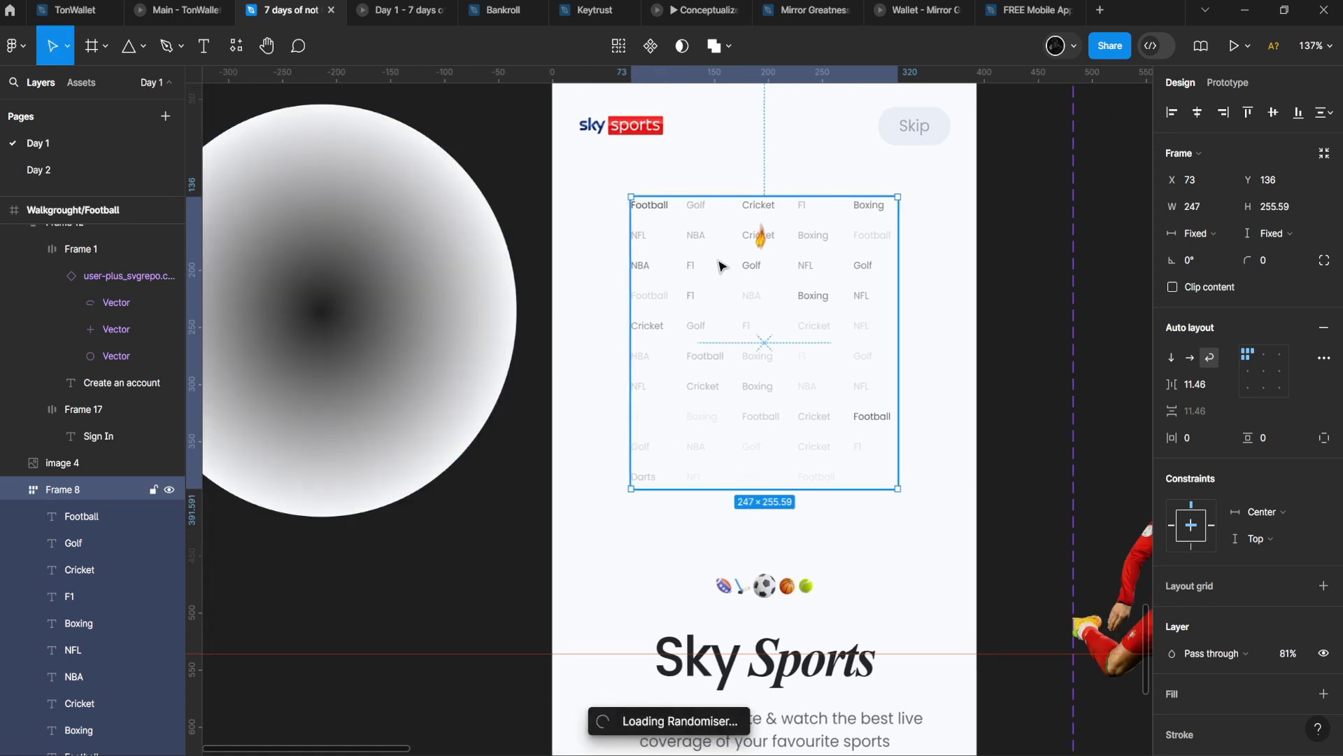
{"action": "scroll", "coordinate": [695, 254], "scroll_direction": "right", "scroll_amount": 3}
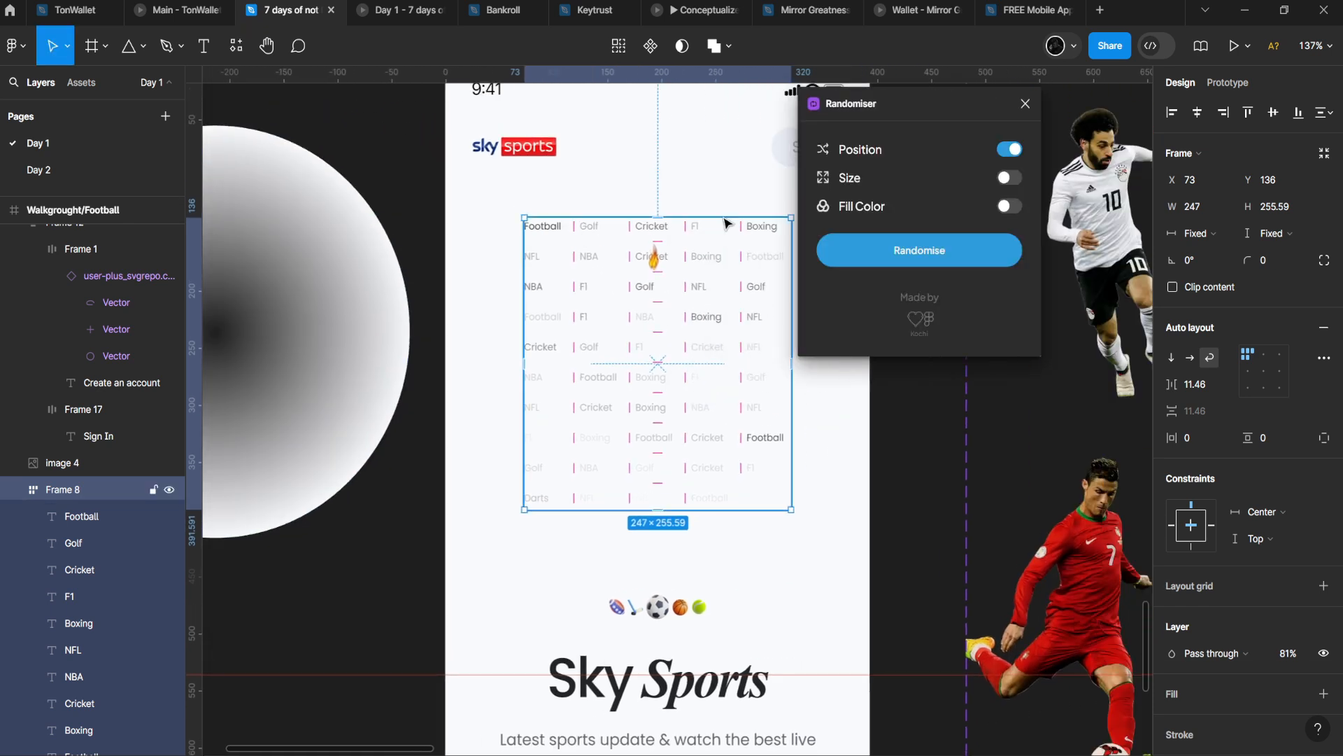
{"action": "left_click", "coordinate": [1026, 104]}
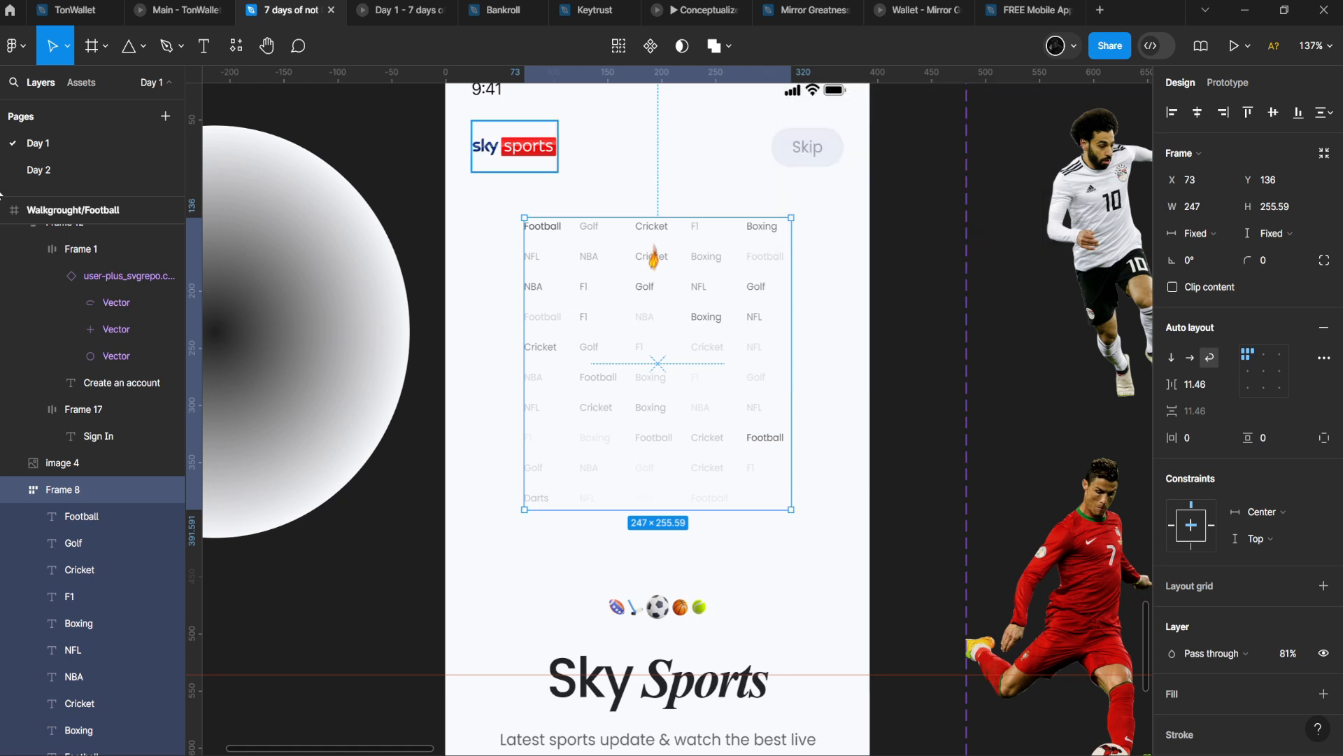
- Launch the Property Randomizer plugin for Frame 8 and review its Opacity list and the other properties it can randomise
{"action": "left_click", "coordinate": [236, 49]}
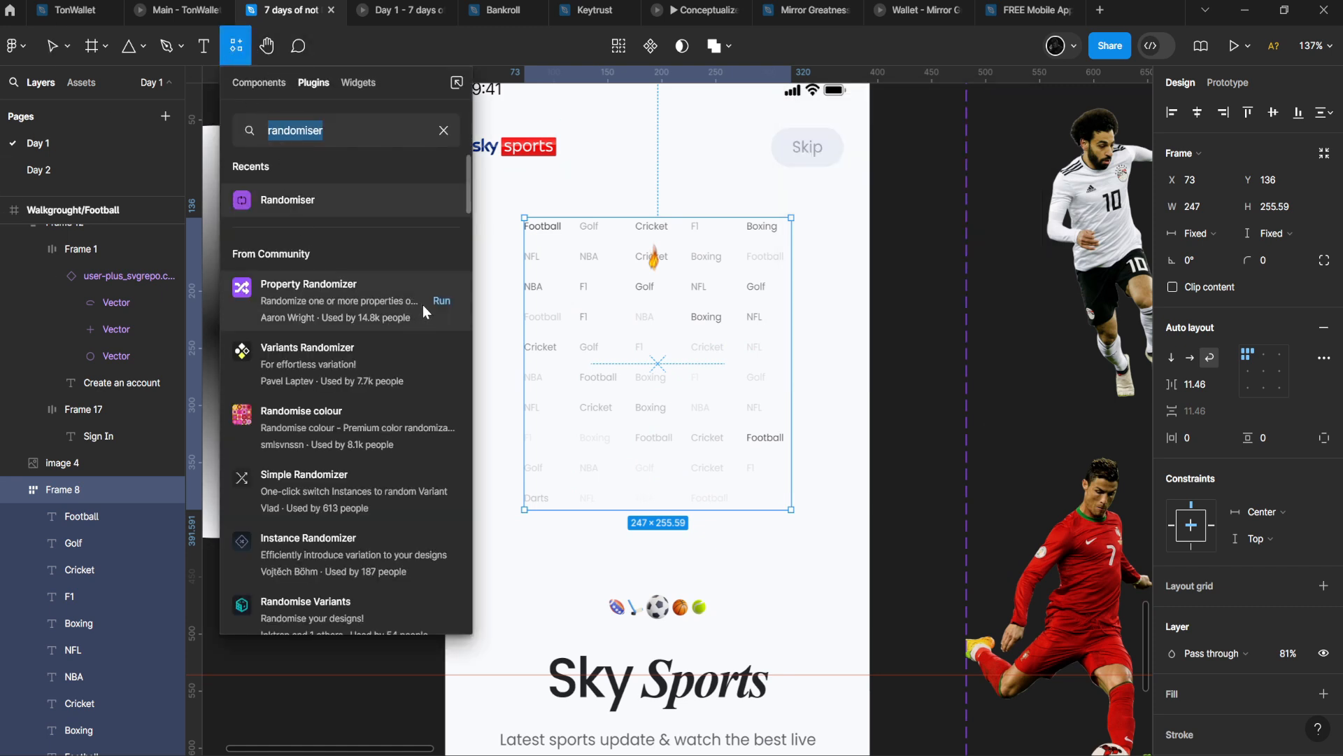
{"action": "left_click", "coordinate": [440, 302]}
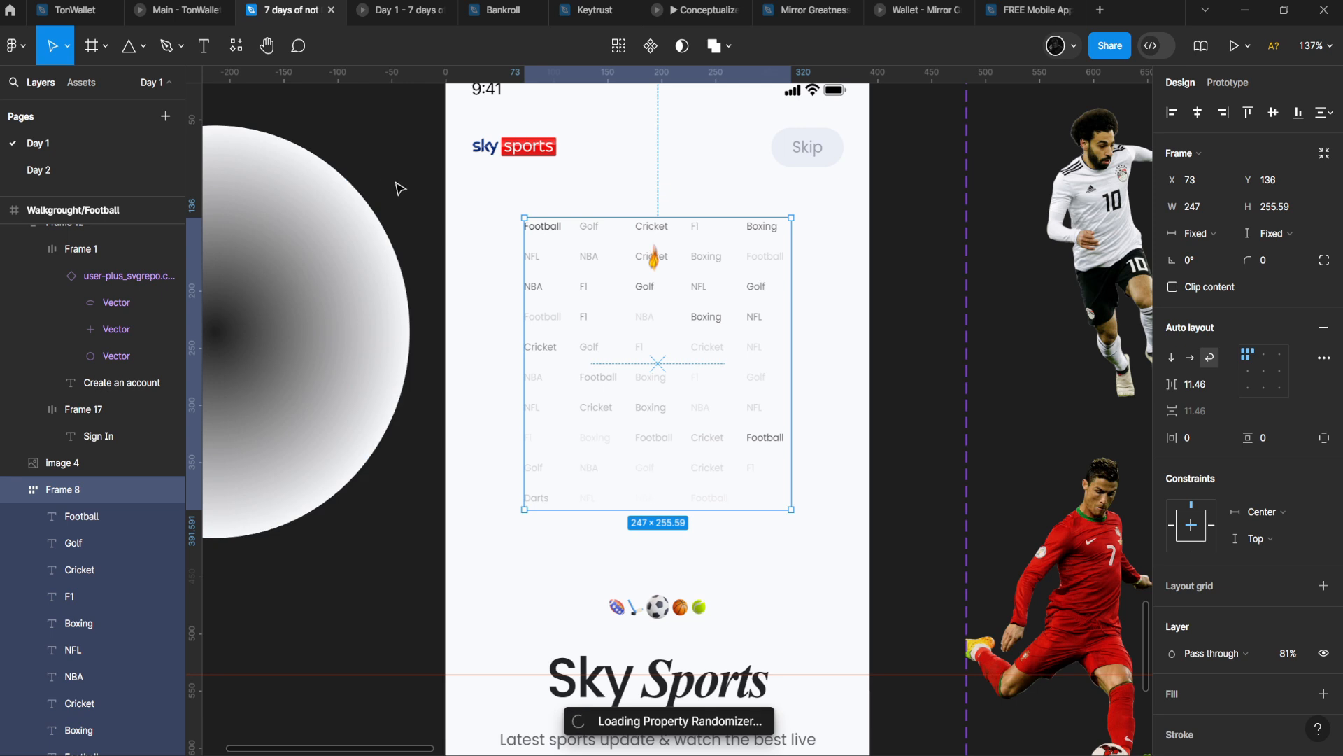
{"action": "scroll", "coordinate": [448, 245], "scroll_direction": "right", "scroll_amount": 3}
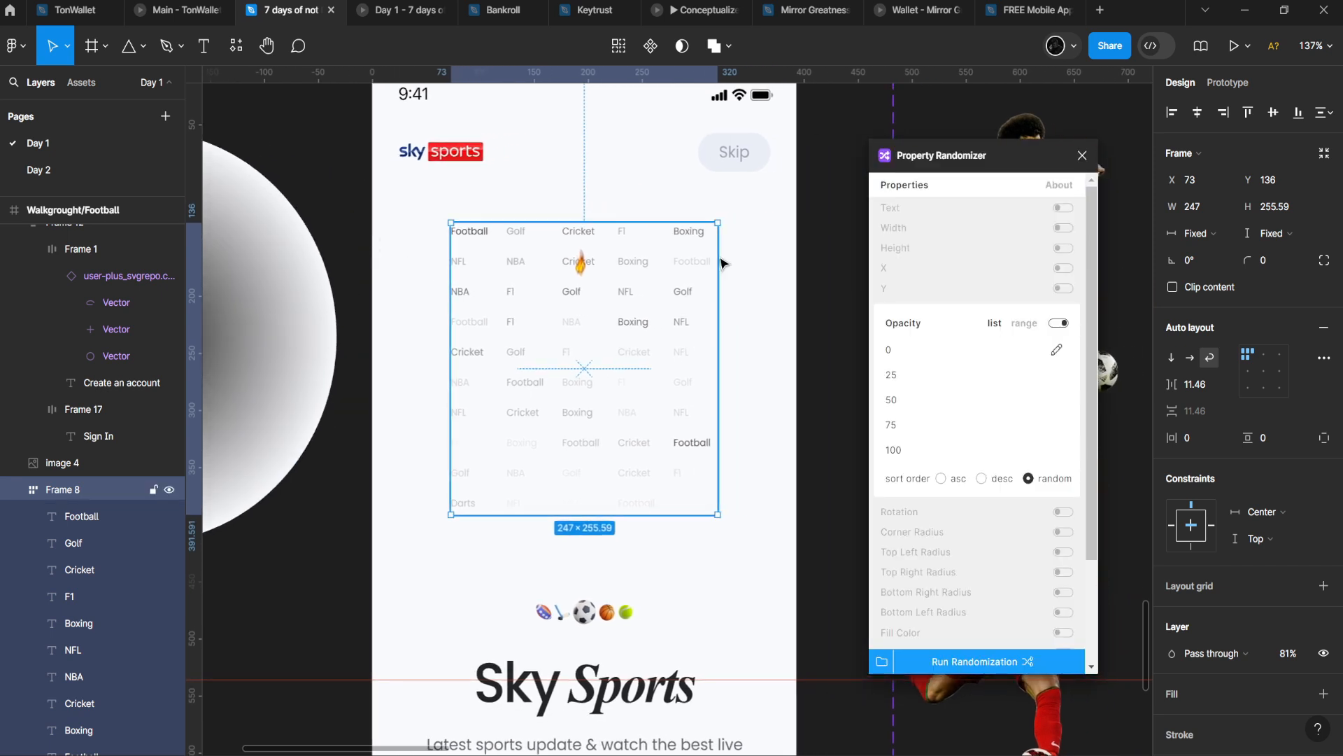
{"action": "scroll", "coordinate": [1014, 518], "scroll_direction": "down", "scroll_amount": 3}
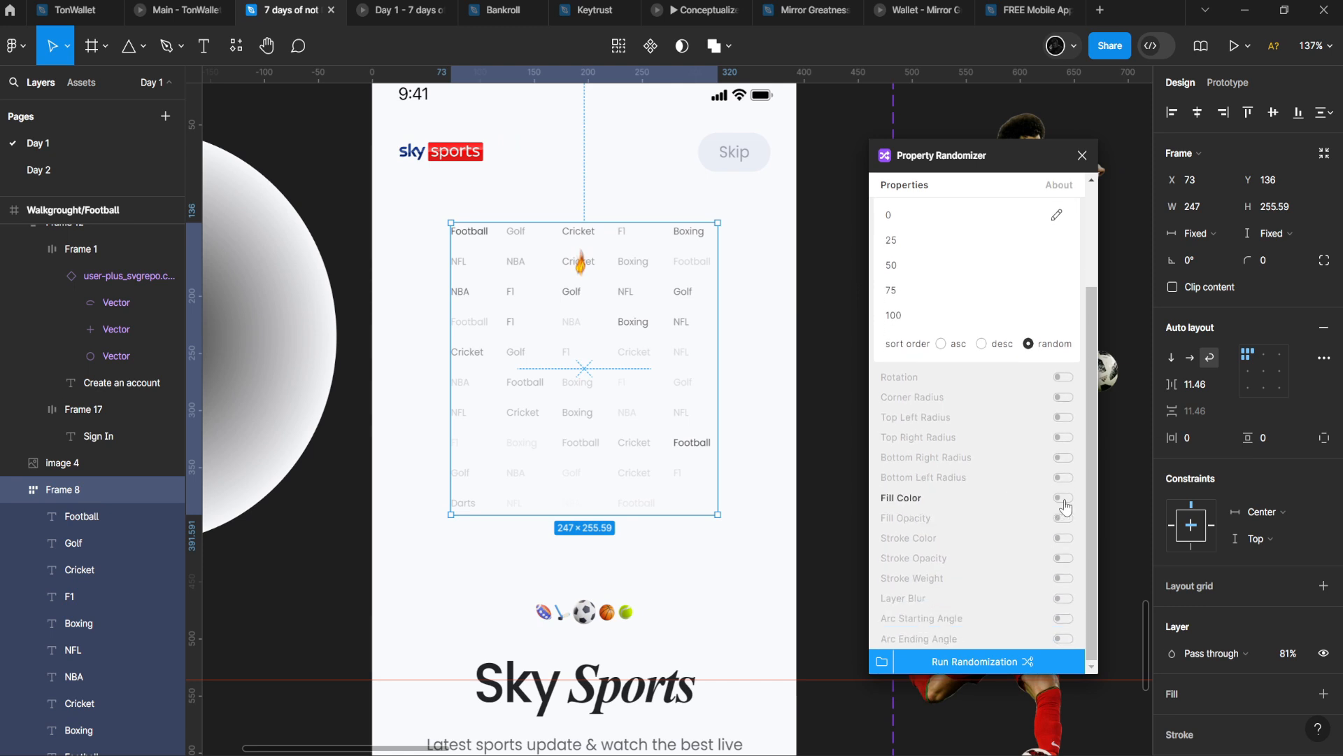
{"action": "scroll", "coordinate": [1052, 419], "scroll_direction": "up", "scroll_amount": 3}
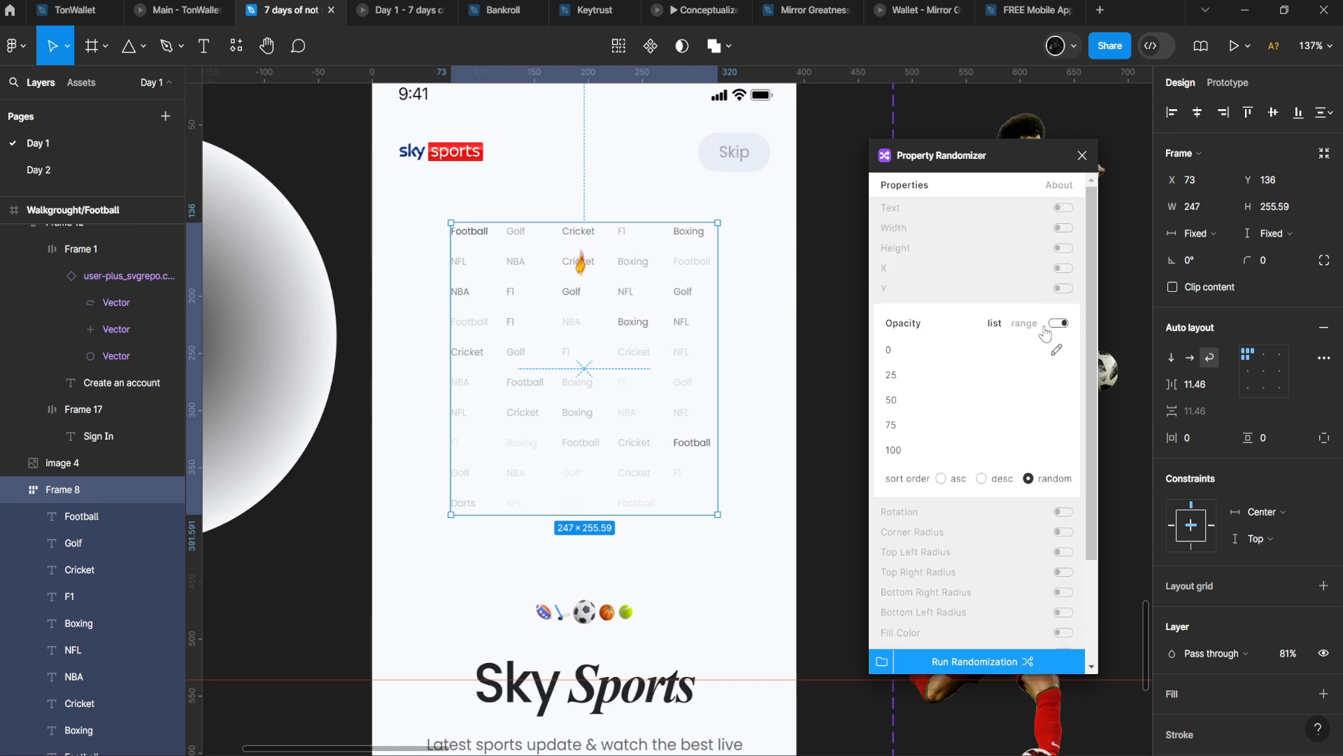
- Select the first Football word, then all the sports words inside Frame 8 as the plugin's target
{"action": "left_click", "coordinate": [481, 237]}
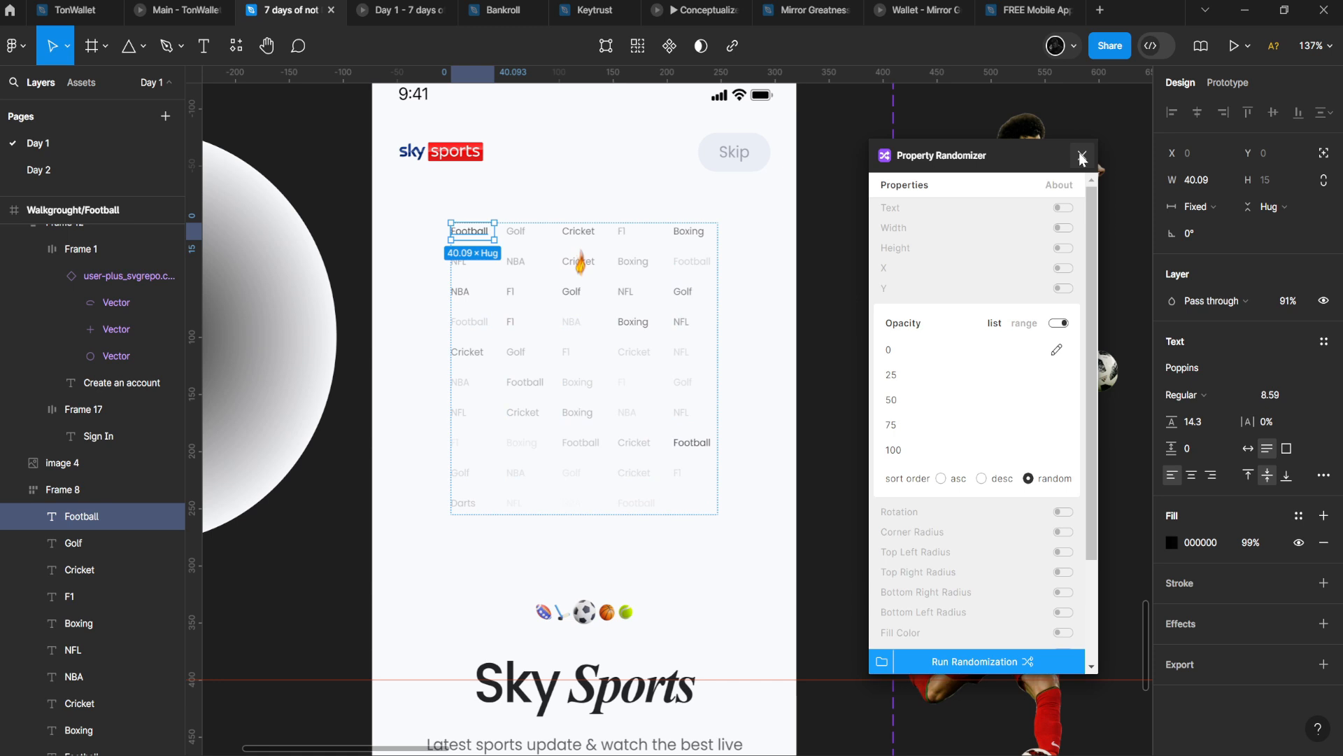
{"action": "left_click", "coordinate": [631, 311]}
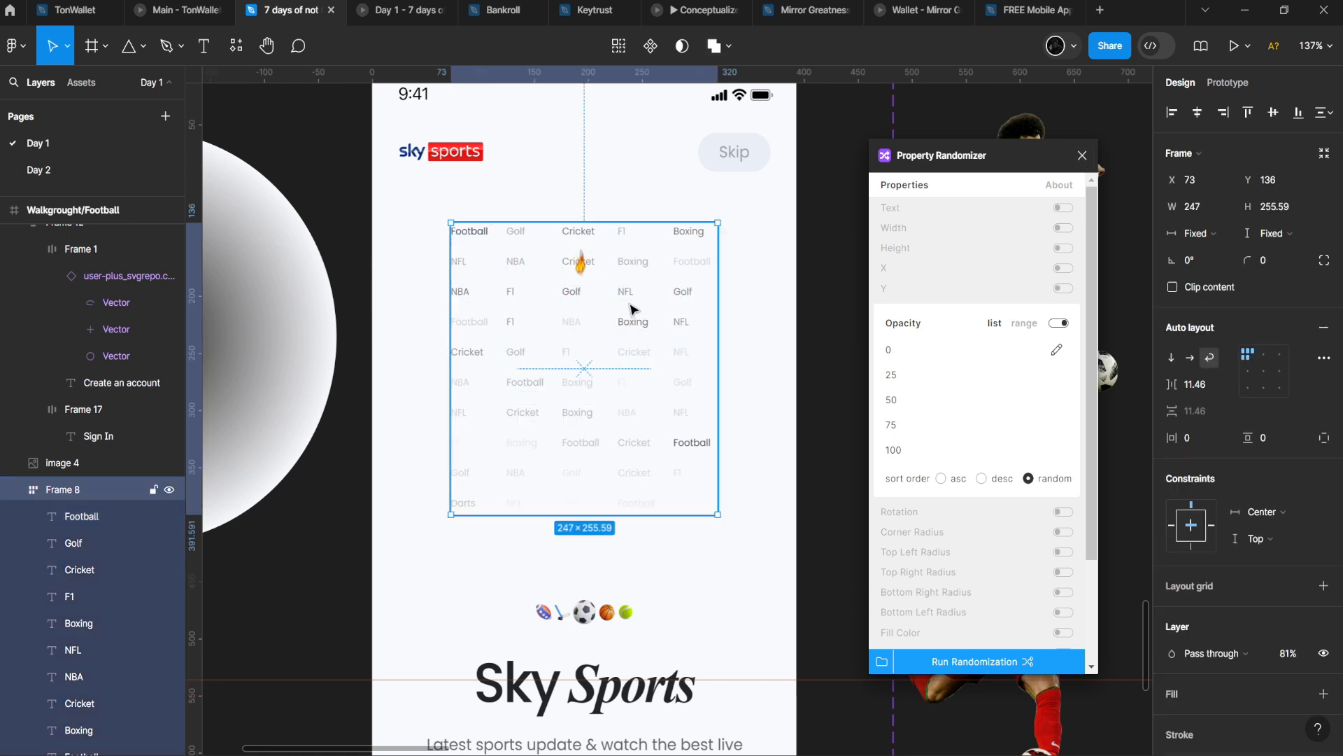
{"action": "left_click", "coordinate": [632, 302]}
{"action": "key", "text": "ctrl+a"}
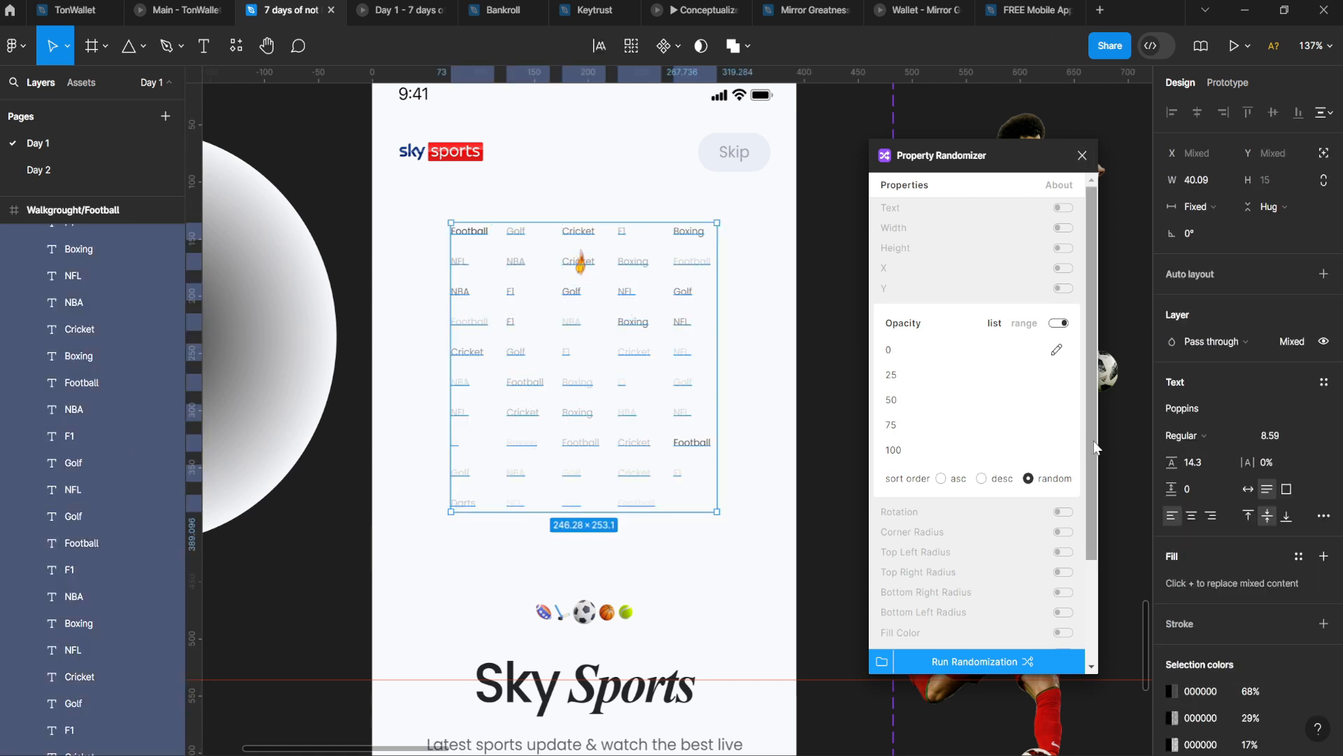
- Reselect Frame 8 and close the Property Randomizer plugin without running a randomization
{"action": "left_click", "coordinate": [539, 277]}
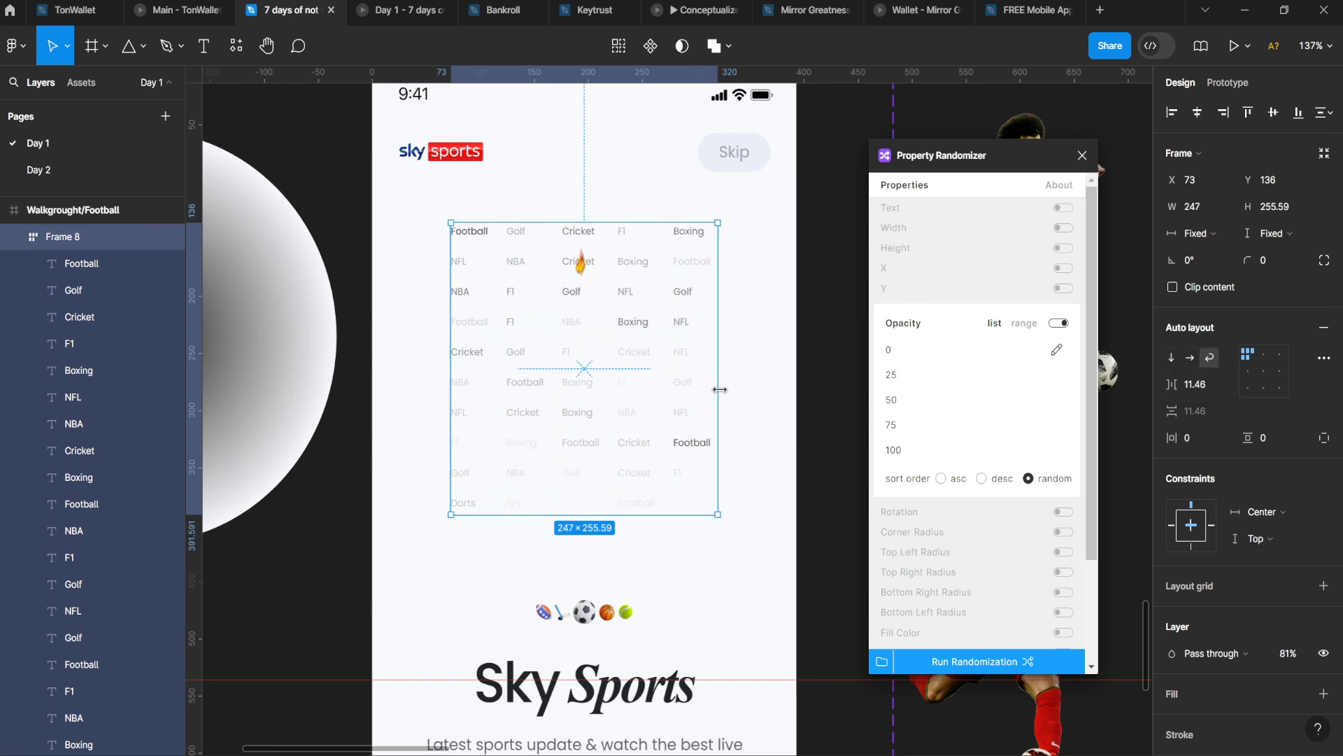
{"action": "mouse_move", "coordinate": [720, 389]}
{"action": "left_mouse_down"}
{"action": "mouse_move", "coordinate": [811, 383]}
{"action": "mouse_move", "coordinate": [719, 369]}
{"action": "left_mouse_up"}
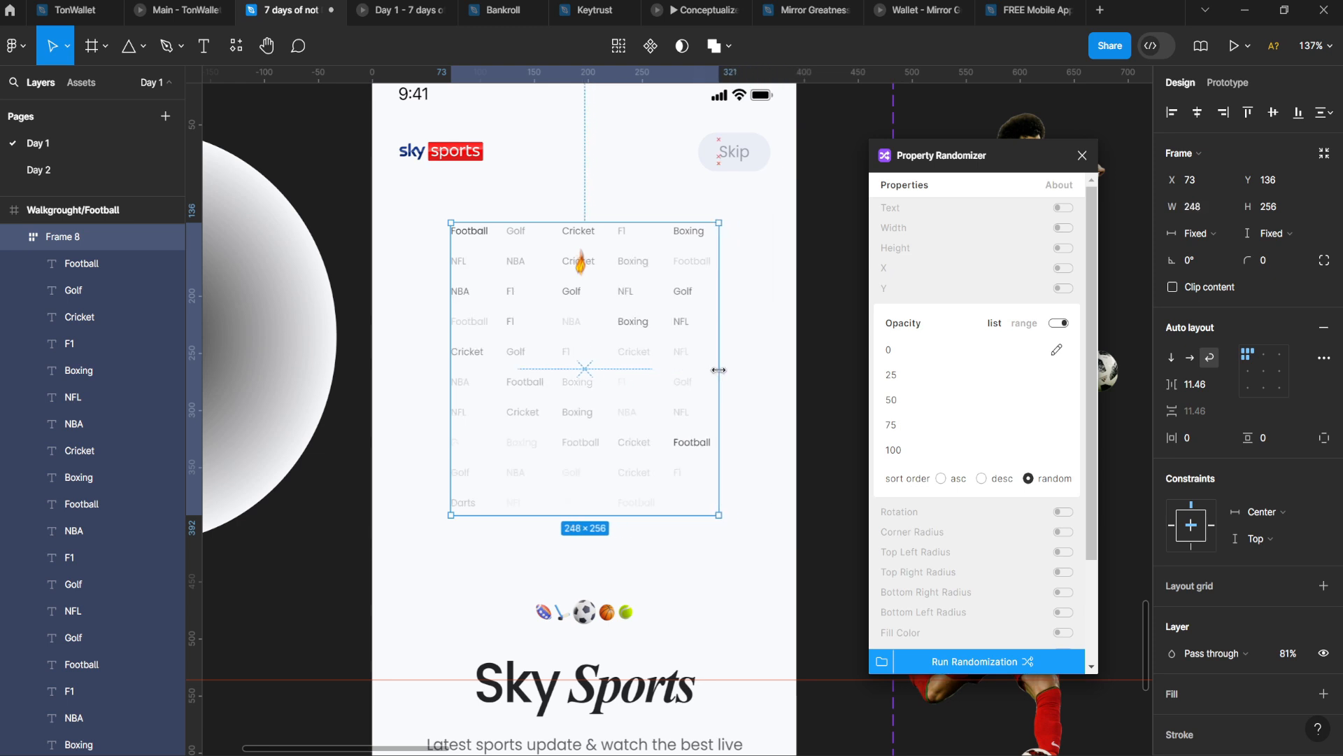
{"action": "left_click", "coordinate": [1083, 155]}
- Clear the selection, then go back into Frame 8 and select every word layer in it
{"action": "left_click", "coordinate": [816, 312]}
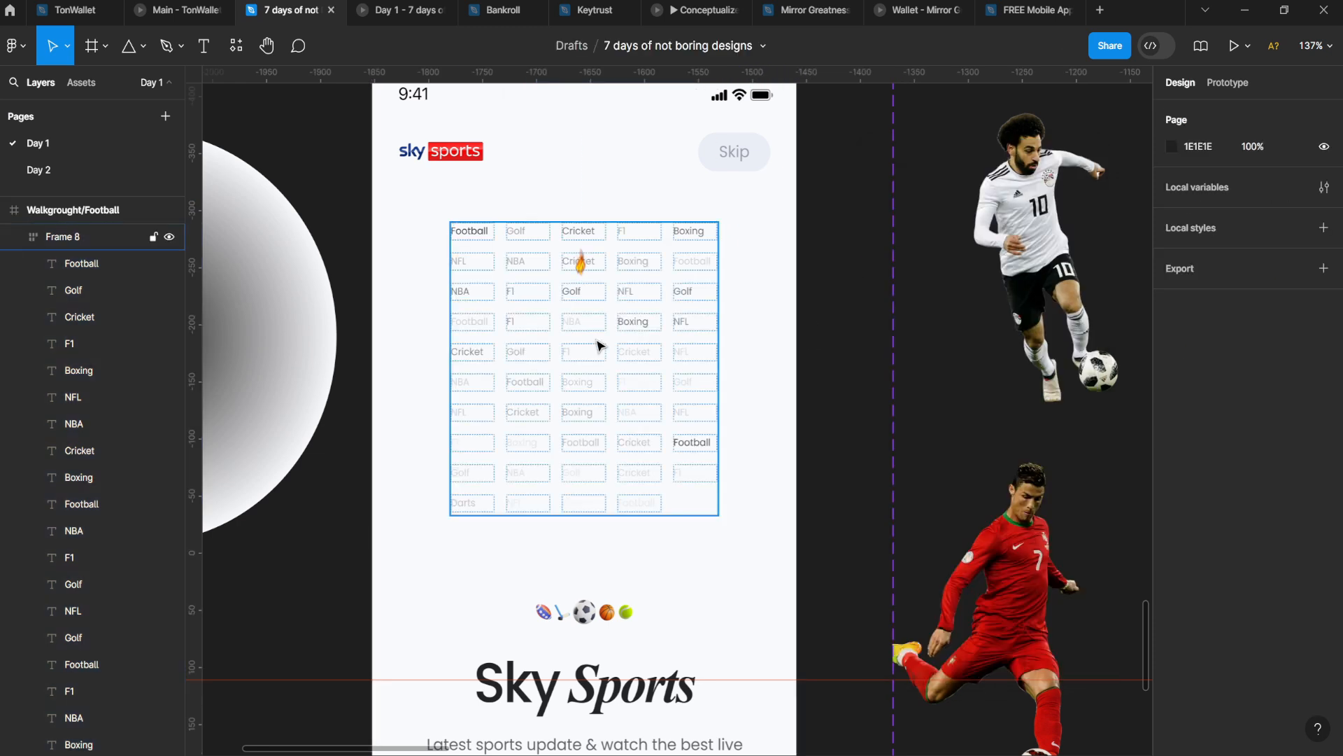
{"action": "left_click", "coordinate": [599, 345]}
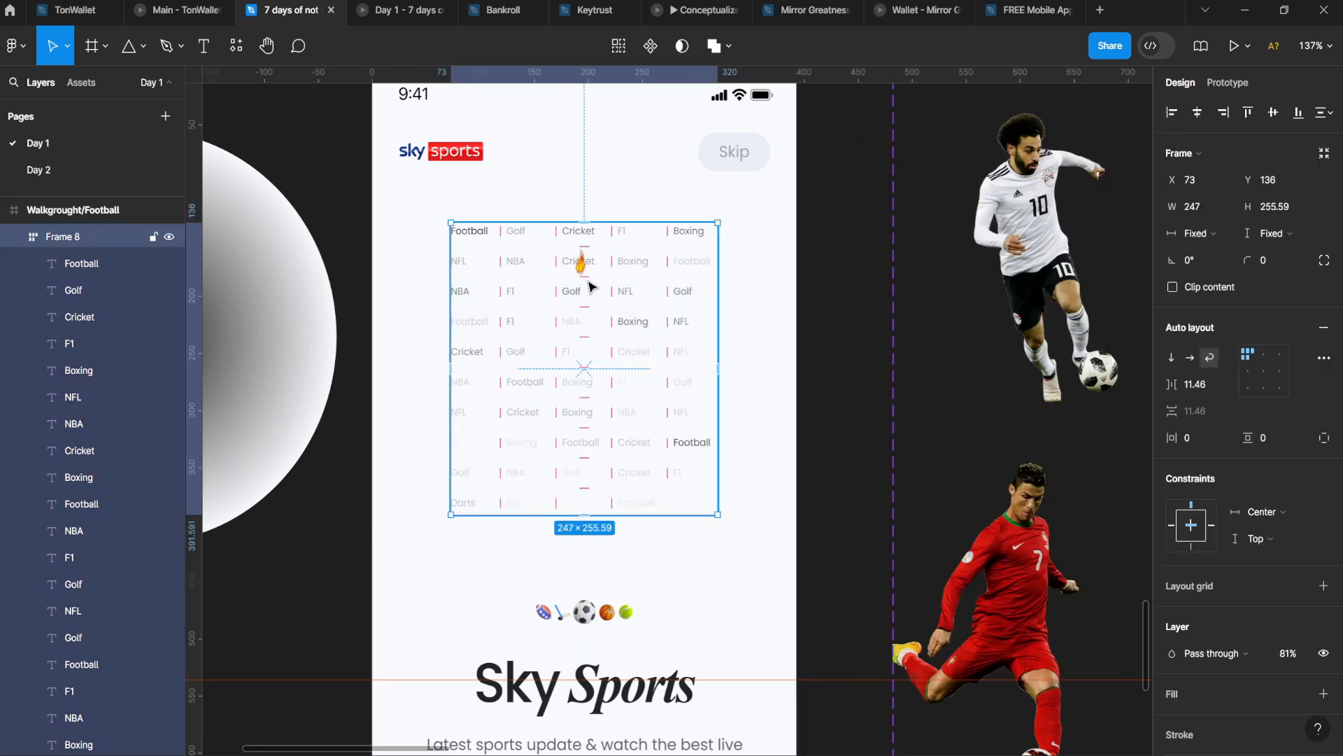
{"action": "left_click", "coordinate": [570, 322]}
{"action": "key", "text": "ctrl+a"}
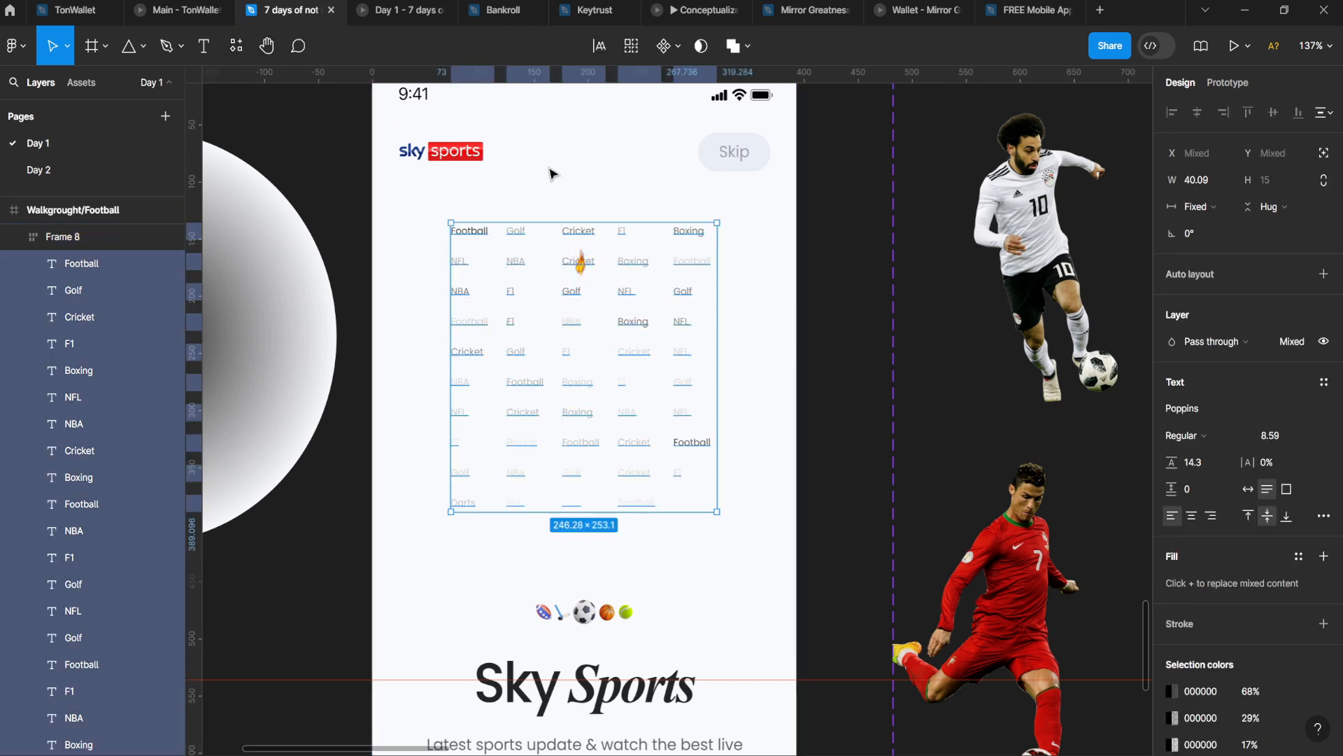
- Undo the demonstration edits until Ellipse 1 and the repeated player images are back in the Walkgrought/Football frame
{"action": "key", "text": "ctrl+z"}
{"action": "key", "text": "ctrl+z"}
{"action": "key", "text": "ctrl+z"}
{"action": "key", "text": "ctrl+z"}
{"action": "key", "text": "ctrl+z"}
{"action": "key", "text": "ctrl+z"}
{"action": "key", "text": "ctrl+z"}
{"action": "key", "text": "ctrl+z"}
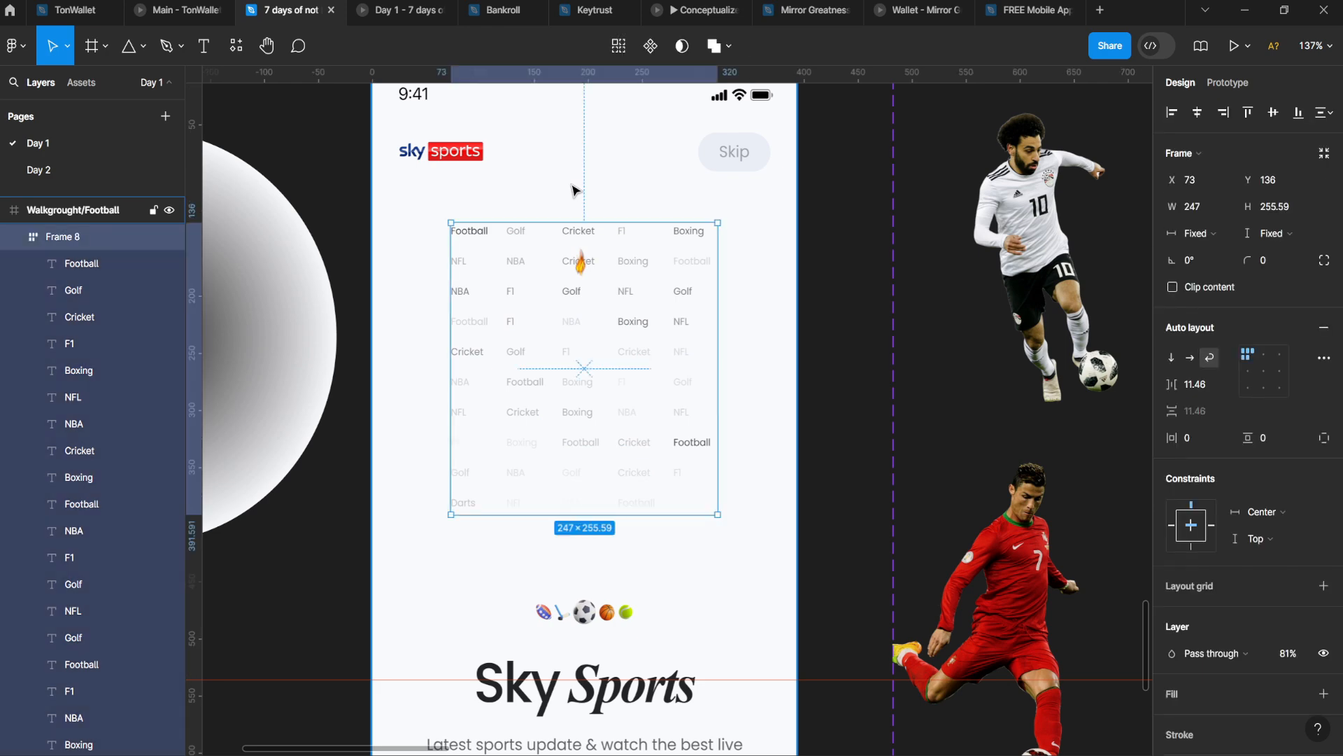
{"action": "key", "text": "ctrl+z"}
{"action": "key", "text": "ctrl+z"}
{"action": "key", "text": "ctrl+z"}
{"action": "key", "text": "ctrl+z"}
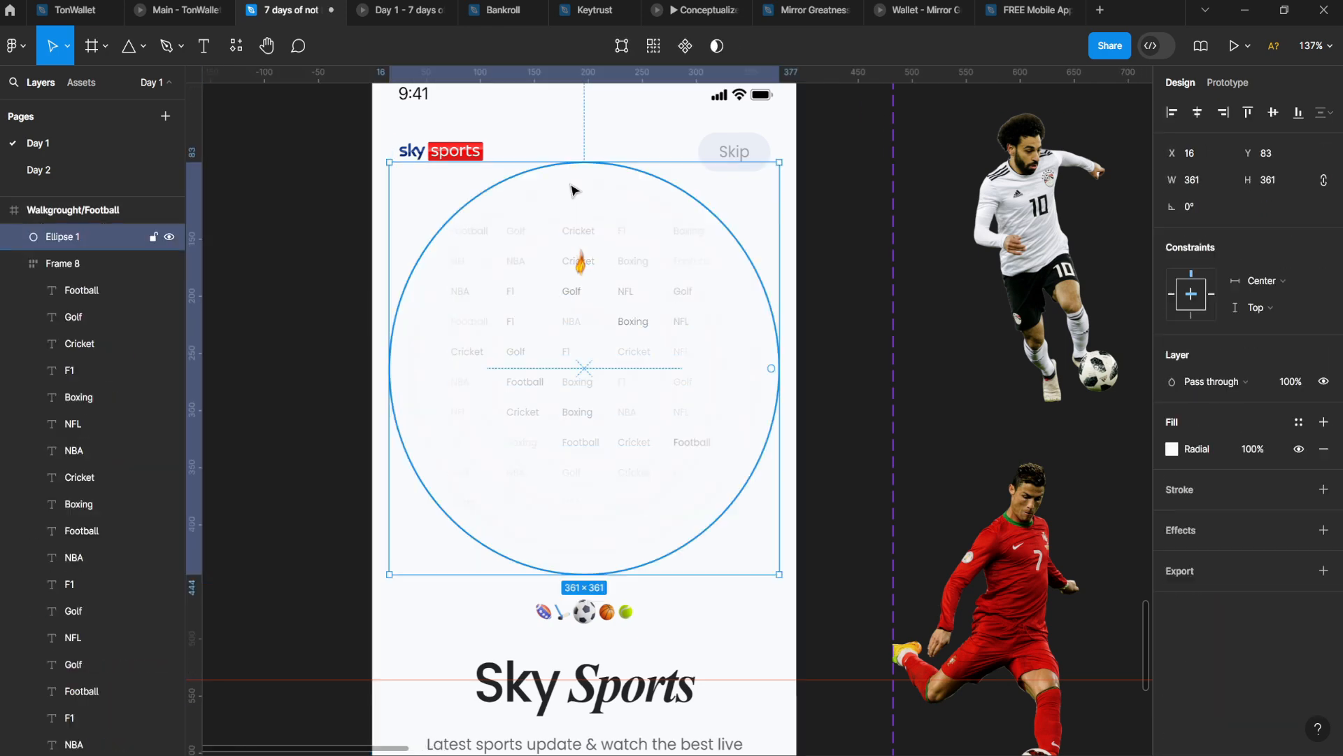
{"action": "key", "text": "ctrl+z"}
{"action": "key", "text": "ctrl+z"}
{"action": "key", "text": "ctrl+z"}
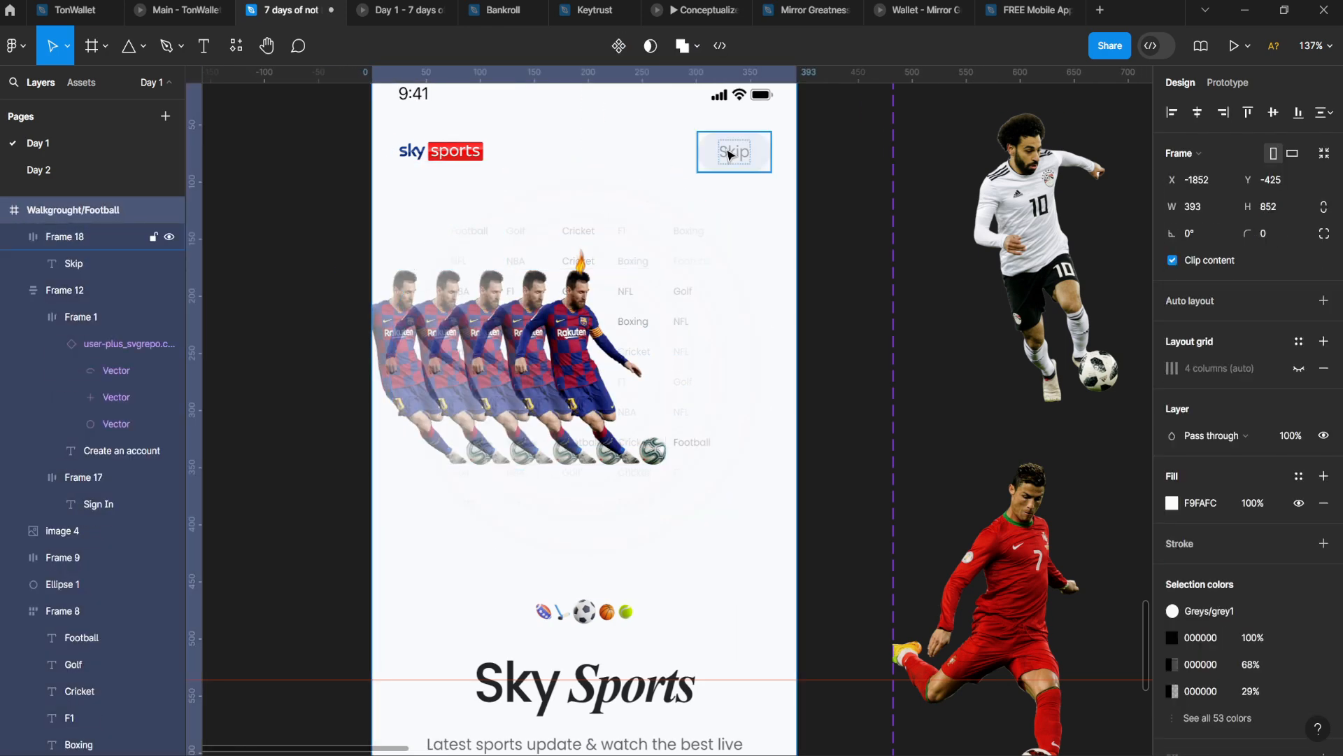
- Inspect the Skip button's text properties and open the background fill of its frame, Frame 18
{"action": "left_click", "coordinate": [729, 154]}
{"action": "scroll", "coordinate": [729, 155], "scroll_direction": "up", "scroll_amount": 3}
{"action": "scroll", "coordinate": [735, 155], "scroll_direction": "up", "scroll_amount": 3}
{"action": "scroll", "coordinate": [699, 279], "scroll_direction": "down", "scroll_amount": 3}
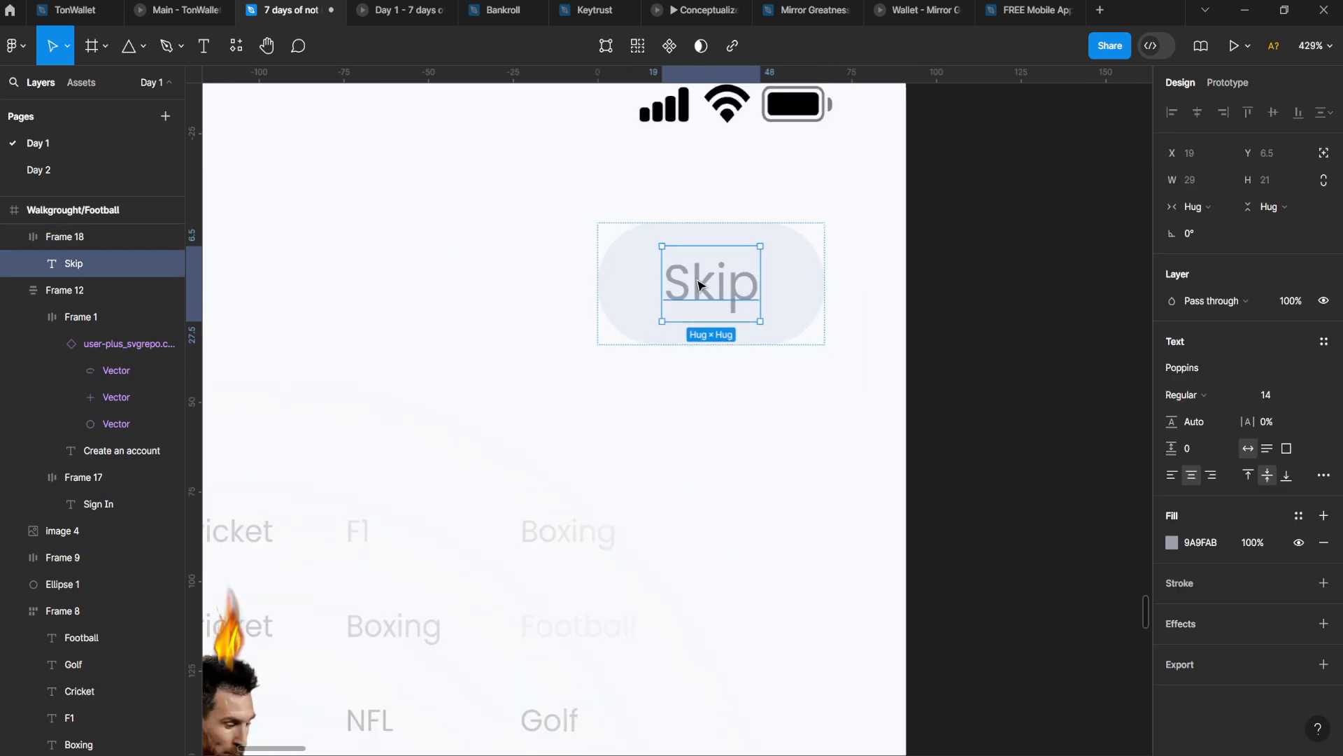
{"action": "left_click", "coordinate": [566, 281]}
{"action": "left_click", "coordinate": [616, 283]}
{"action": "scroll", "coordinate": [655, 280], "scroll_direction": "down", "scroll_amount": 3}
{"action": "scroll", "coordinate": [675, 294], "scroll_direction": "up", "scroll_amount": 2}
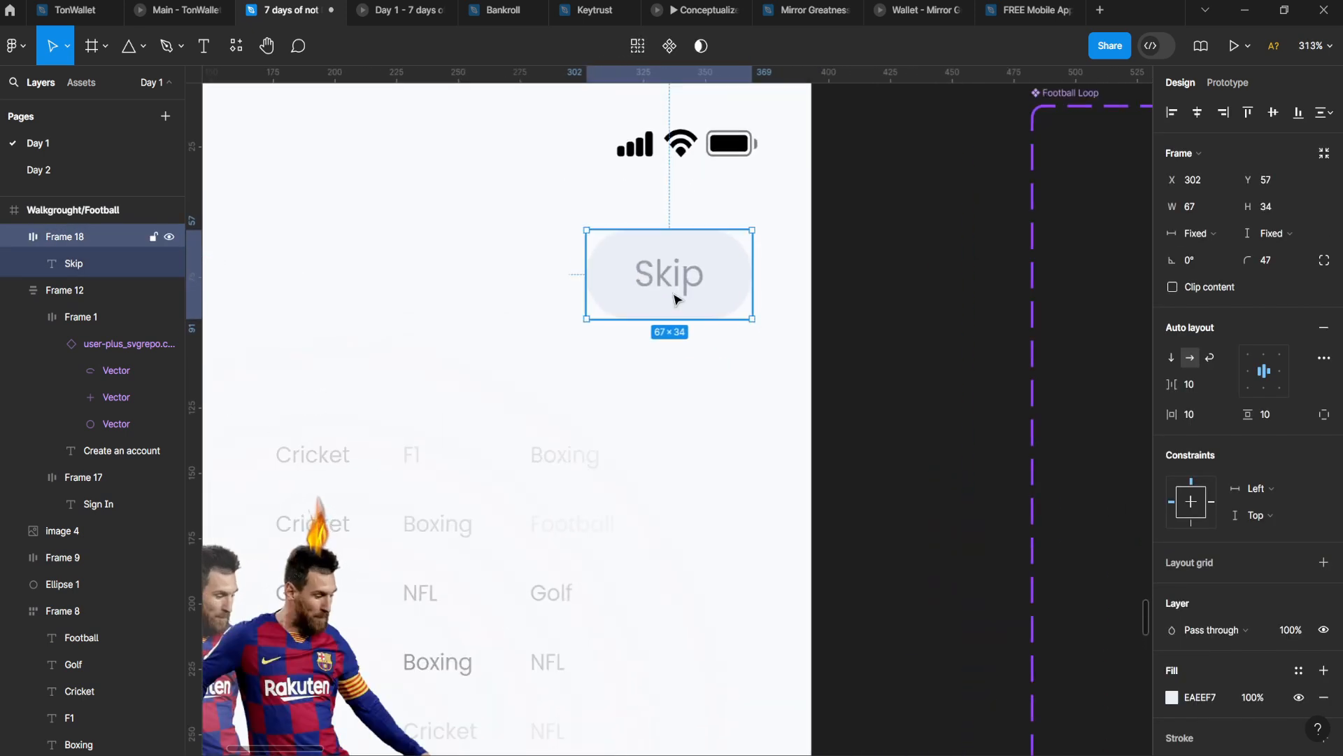
{"action": "left_click", "coordinate": [1172, 697]}
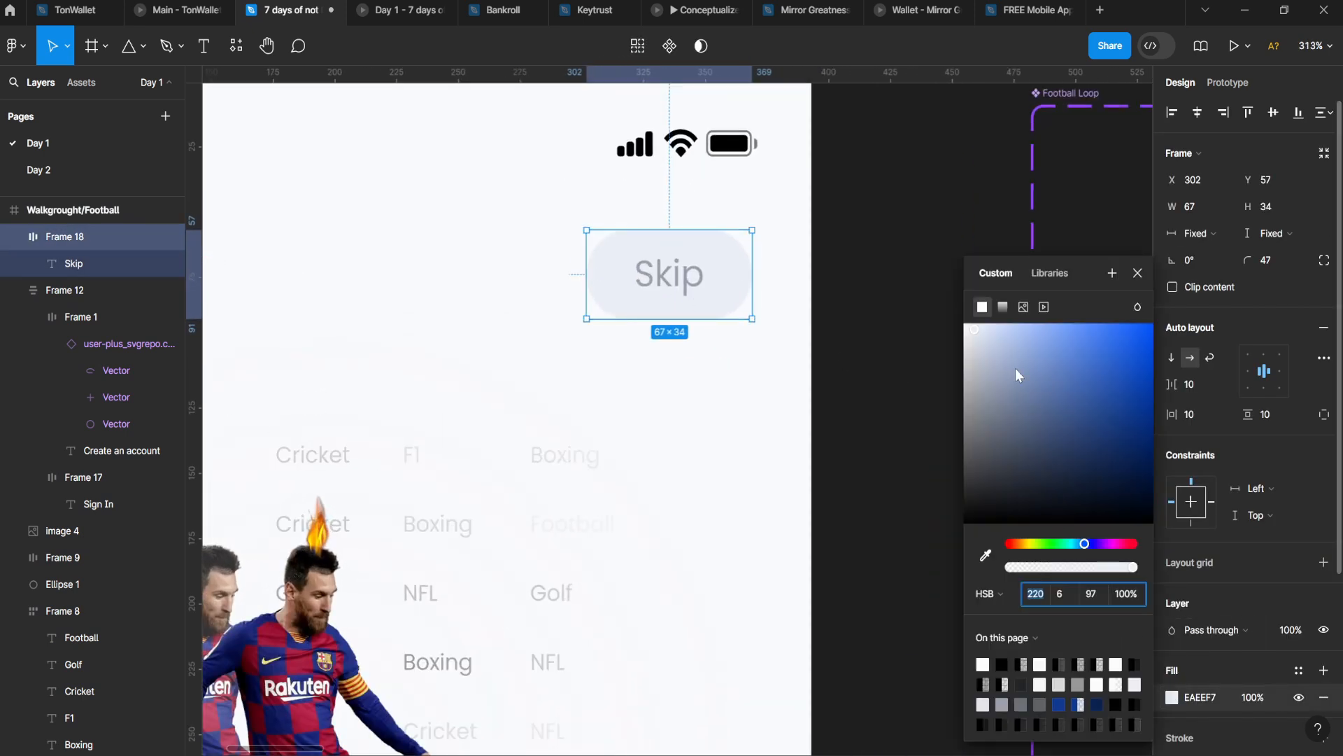
- Examine the Skip button's colour against the header, player images and faded word background of the Walkgrought/Football frame
{"action": "scroll", "coordinate": [521, 349], "scroll_direction": "down", "scroll_amount": 3}
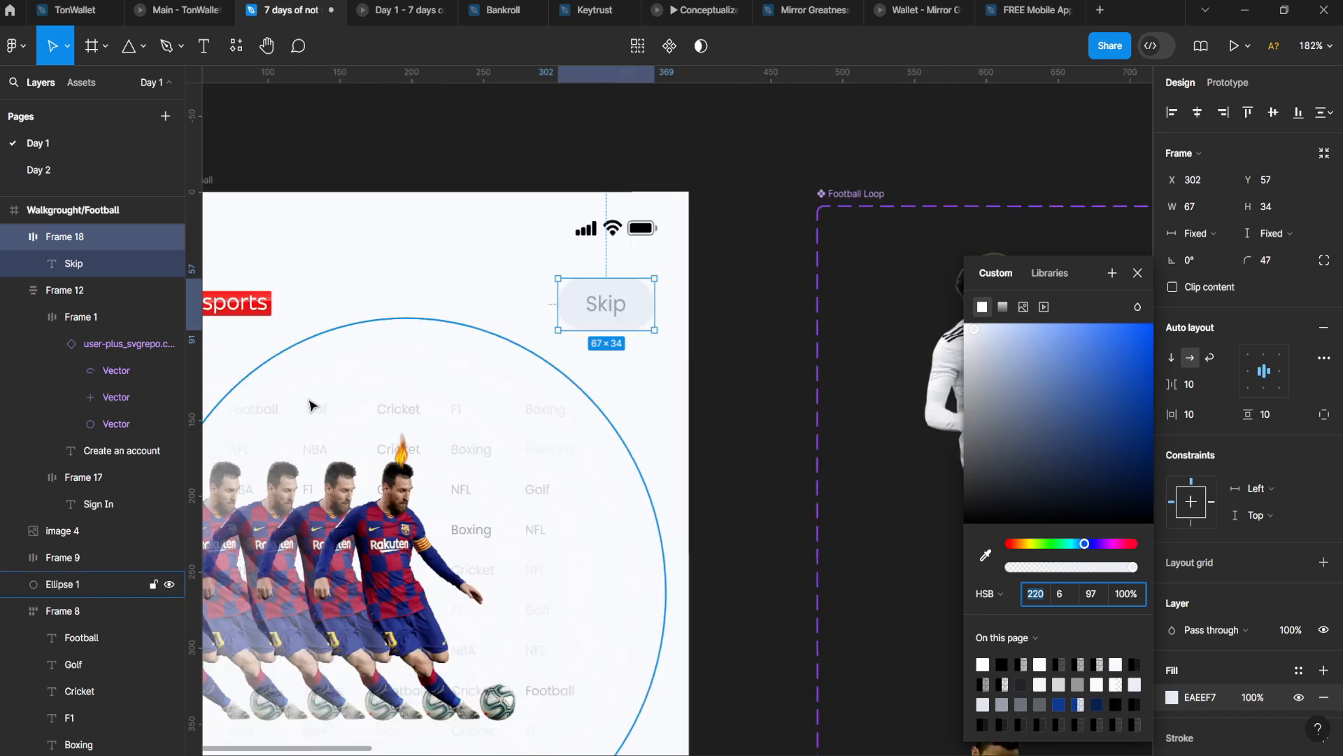
{"action": "left_click_drag", "start_coordinate": [312, 402], "coordinate": [557, 164]}
{"action": "left_click_drag", "start_coordinate": [608, 597], "coordinate": [533, 252]}
{"action": "left_click_drag", "start_coordinate": [592, 507], "coordinate": [577, 721]}
{"action": "left_click_drag", "start_coordinate": [651, 217], "coordinate": [623, 494]}
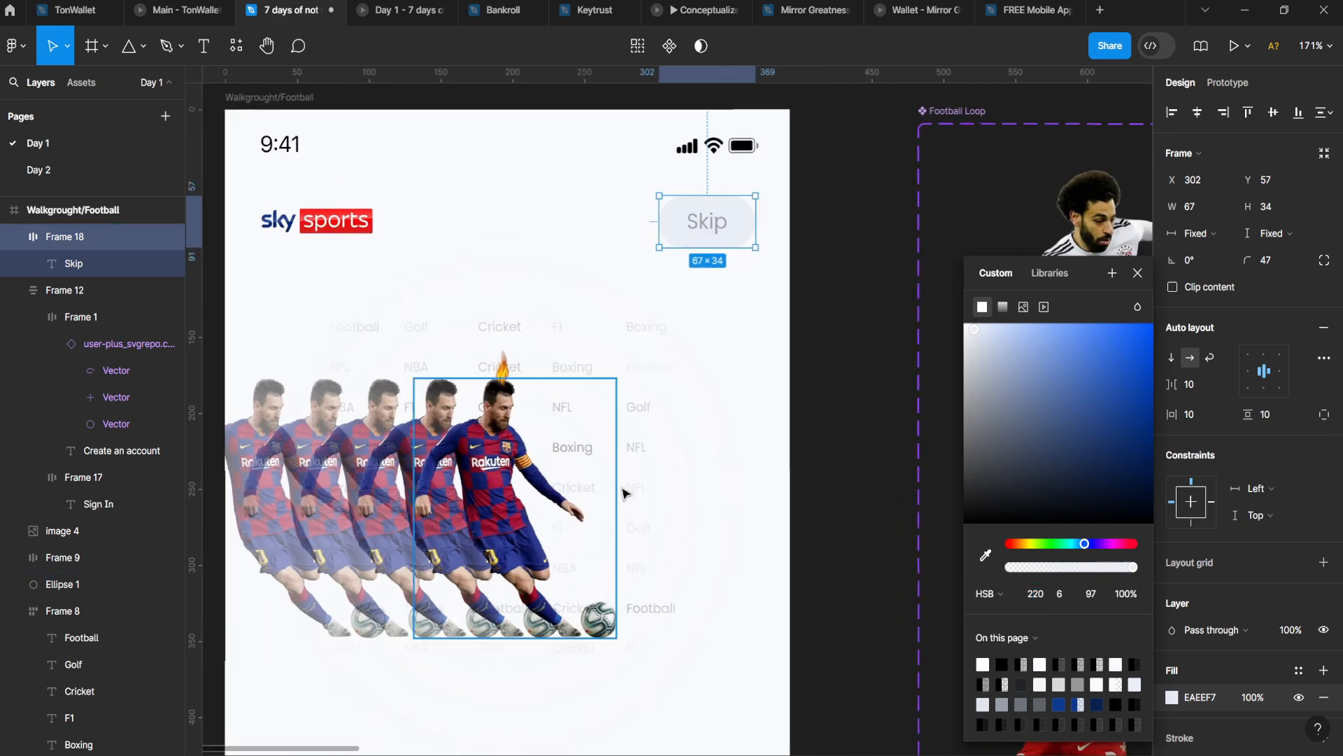
{"action": "scroll", "coordinate": [746, 220], "scroll_direction": "up", "scroll_amount": 3}
{"action": "scroll", "coordinate": [630, 208], "scroll_direction": "down", "scroll_amount": 2}
{"action": "scroll", "coordinate": [588, 296], "scroll_direction": "down", "scroll_amount": 4}
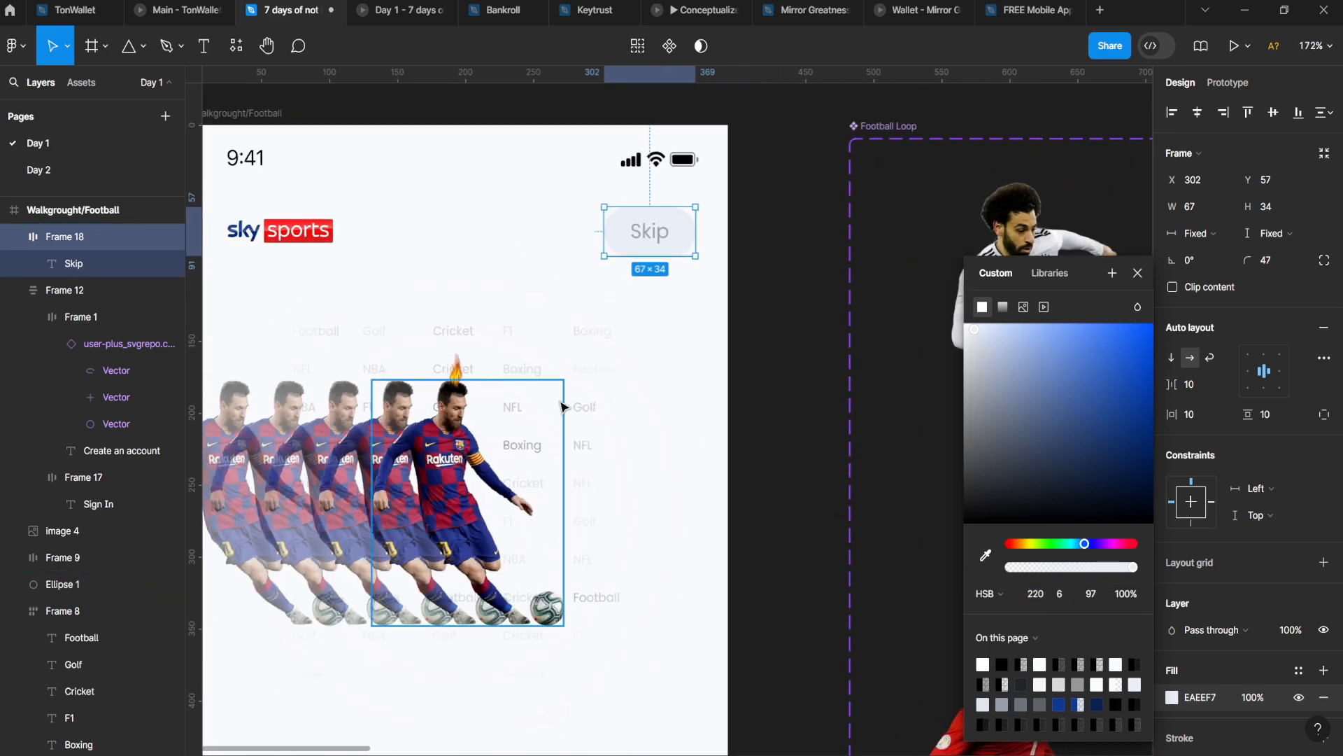
- Inspect the Walkgrought/Football frame's background fill colour, then close the colour settings
{"action": "right_click", "coordinate": [580, 259]}
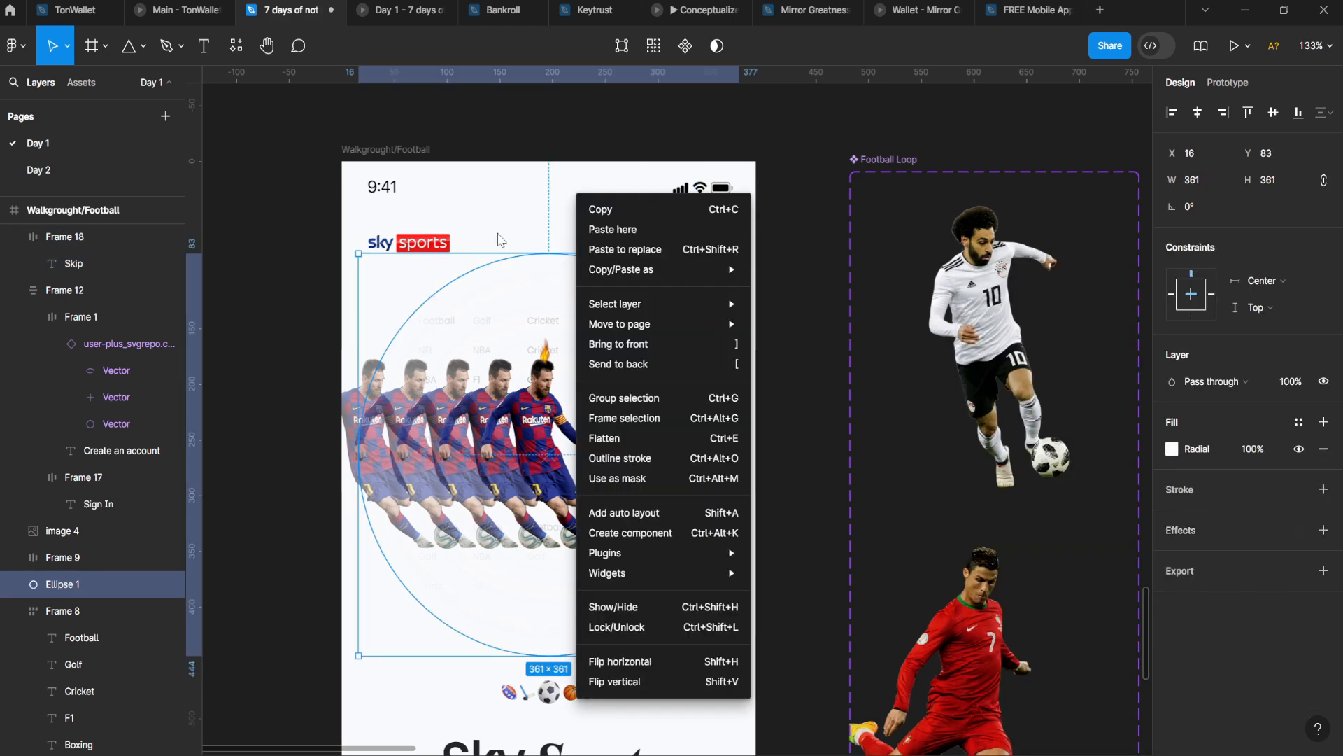
{"action": "left_click", "coordinate": [498, 235]}
{"action": "right_click", "coordinate": [551, 240]}
{"action": "left_click", "coordinate": [660, 274]}
{"action": "left_click", "coordinate": [1169, 503]}
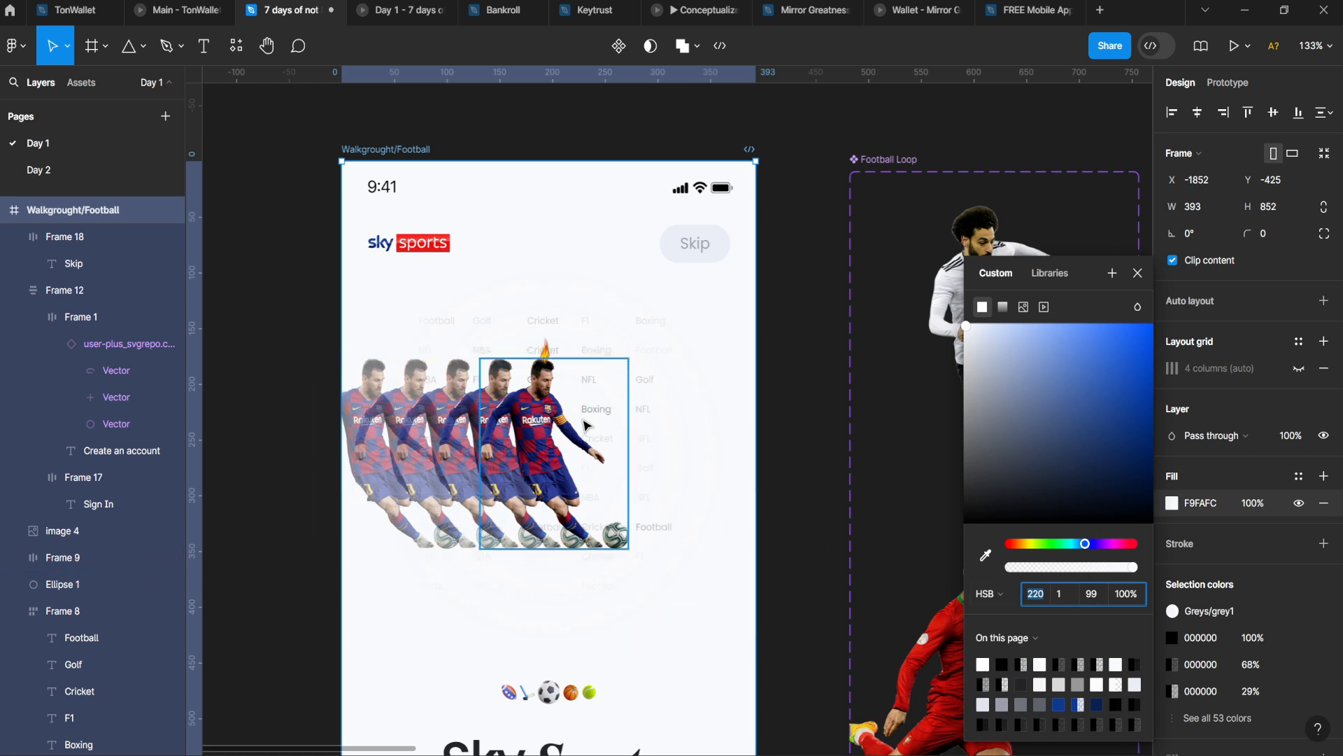
{"action": "scroll", "coordinate": [568, 404], "scroll_direction": "down", "scroll_amount": 1}
{"action": "scroll", "coordinate": [569, 403], "scroll_direction": "right", "scroll_amount": 1}
{"action": "left_click_drag", "start_coordinate": [563, 397], "coordinate": [554, 394]}
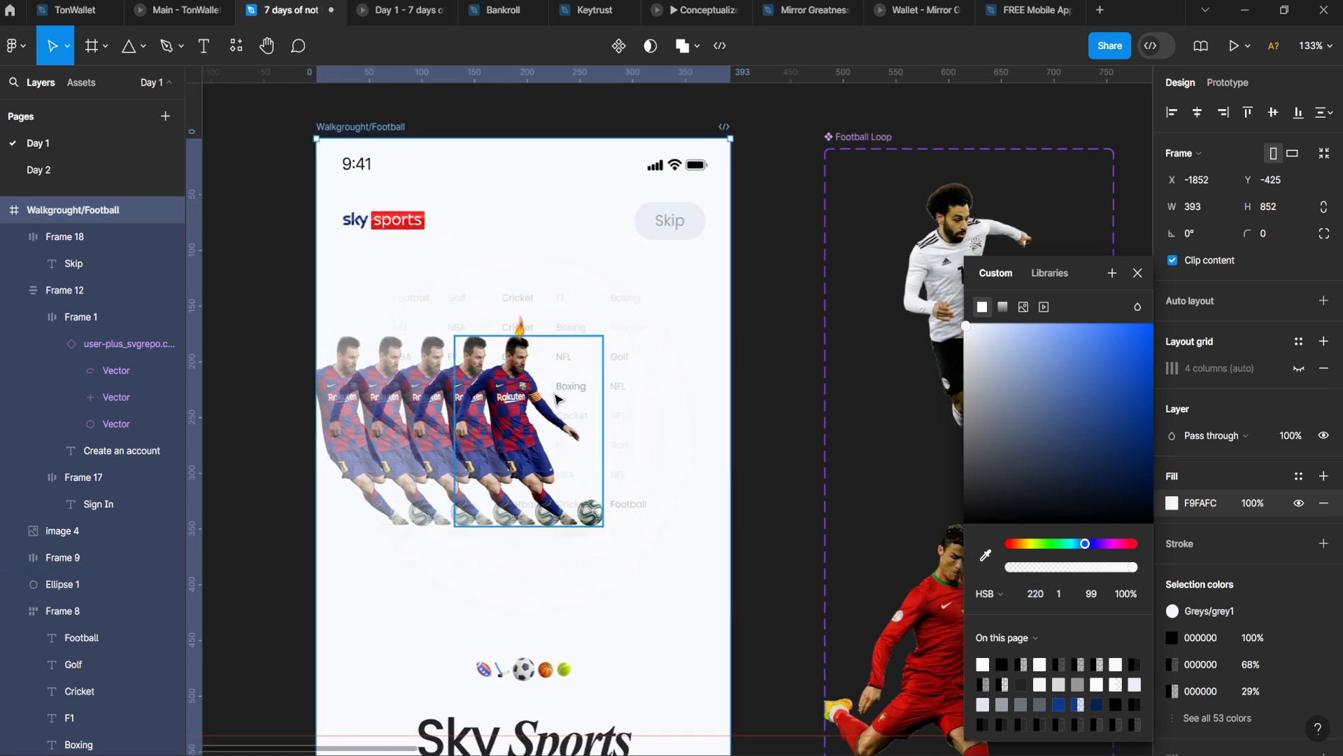
{"action": "scroll", "coordinate": [556, 399], "scroll_direction": "up", "scroll_amount": 2}
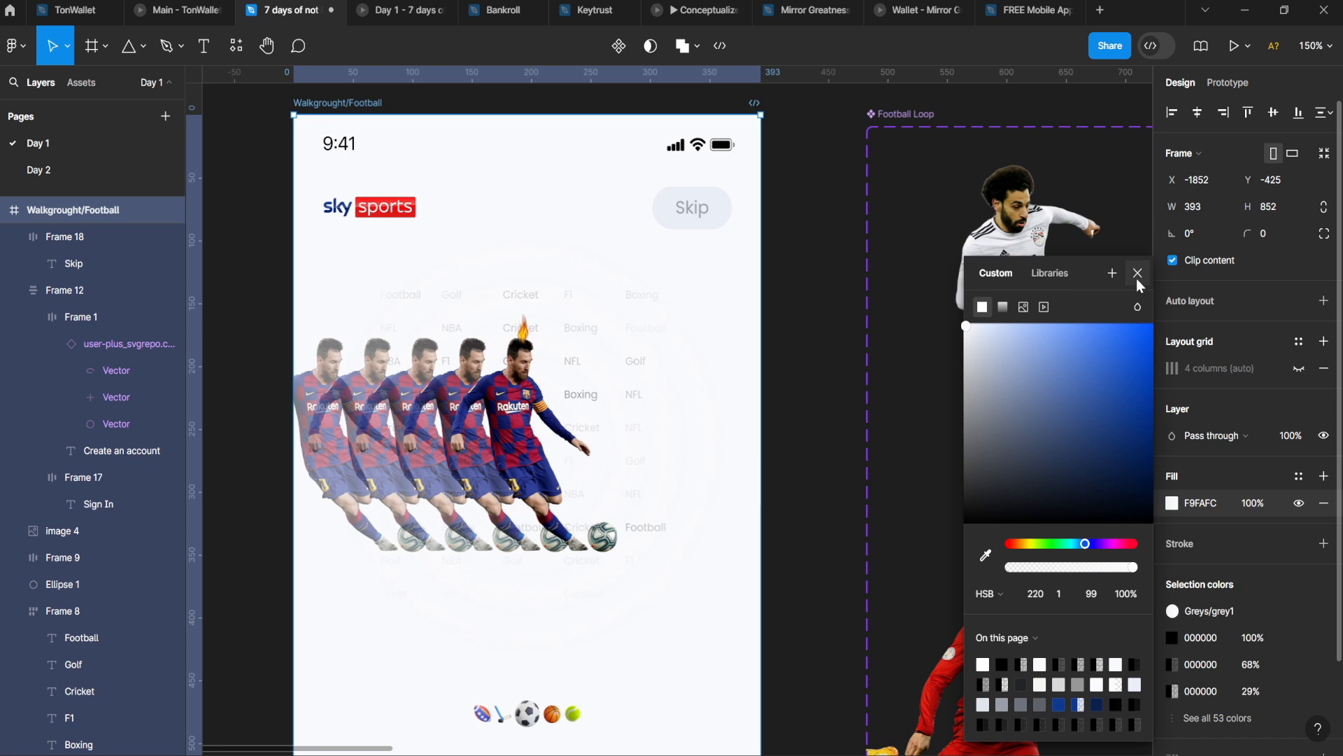
{"action": "left_click", "coordinate": [1137, 274]}
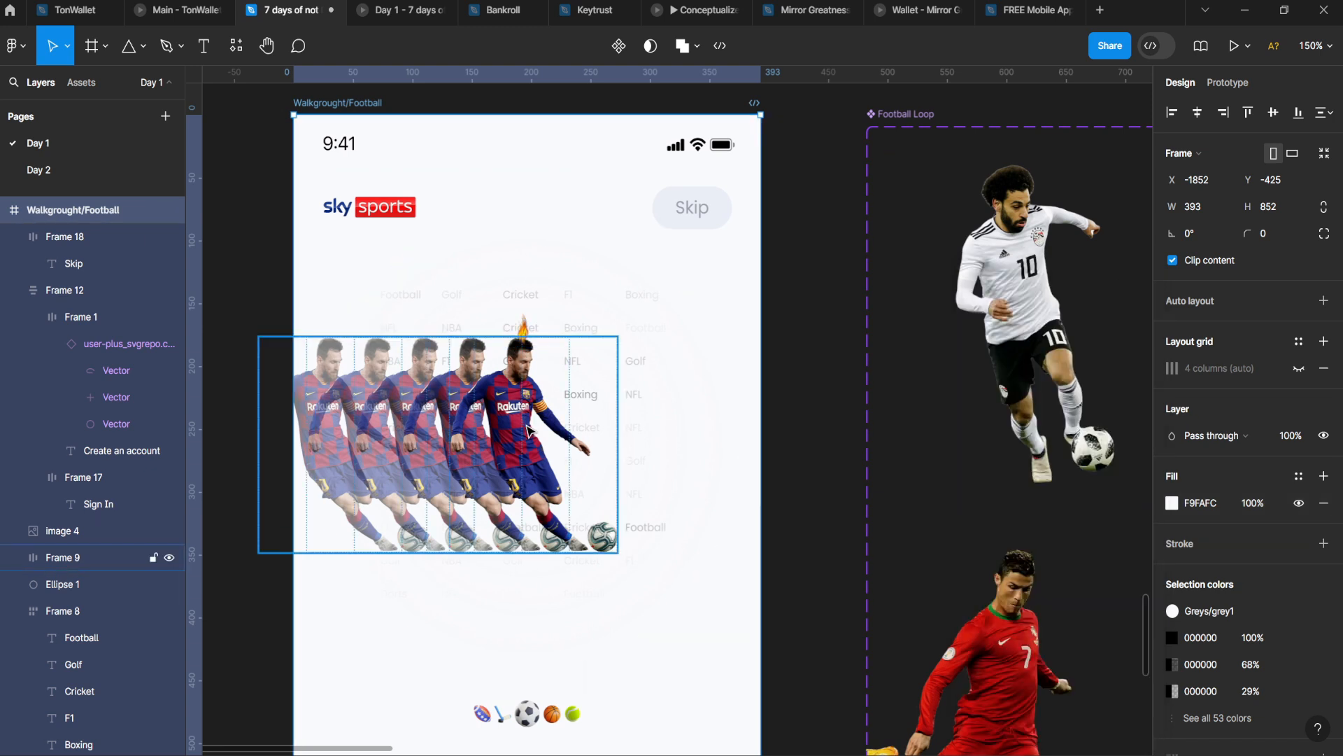
- Select Frame 19, which holds the sports icons, title and tagline, to inspect its auto layout
{"action": "left_click_drag", "start_coordinate": [551, 475], "coordinate": [552, 456]}
{"action": "left_click_drag", "start_coordinate": [544, 312], "coordinate": [529, 330]}
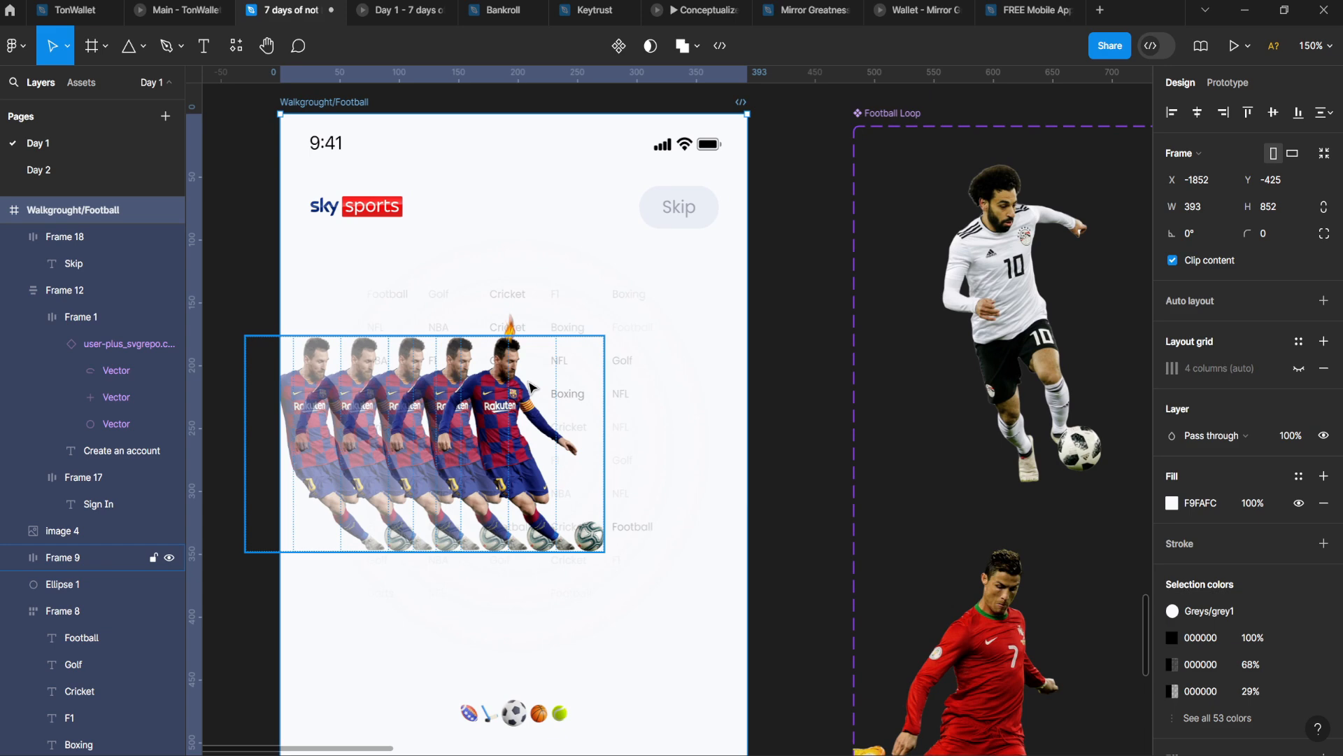
{"action": "scroll", "coordinate": [530, 387], "scroll_direction": "down", "scroll_amount": 3}
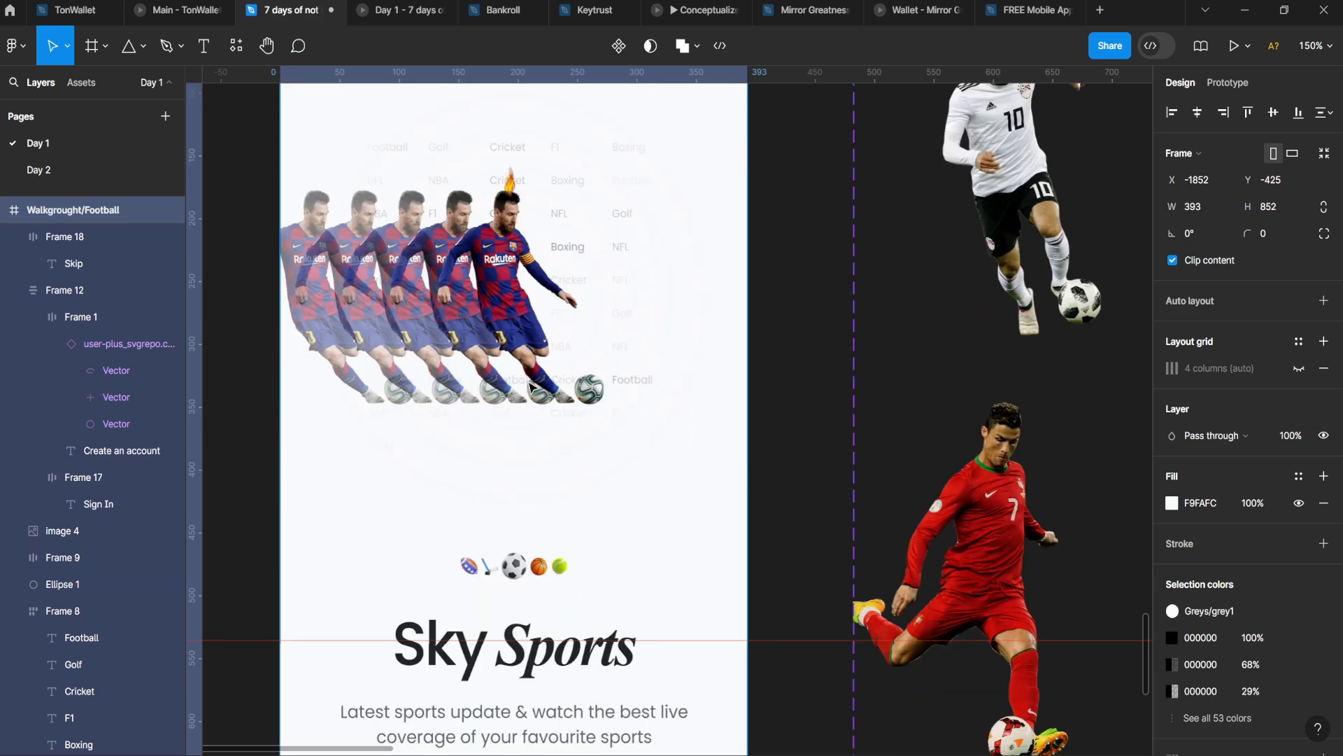
{"action": "scroll", "coordinate": [530, 387], "scroll_direction": "down", "scroll_amount": 3}
{"action": "left_click", "coordinate": [487, 441]}
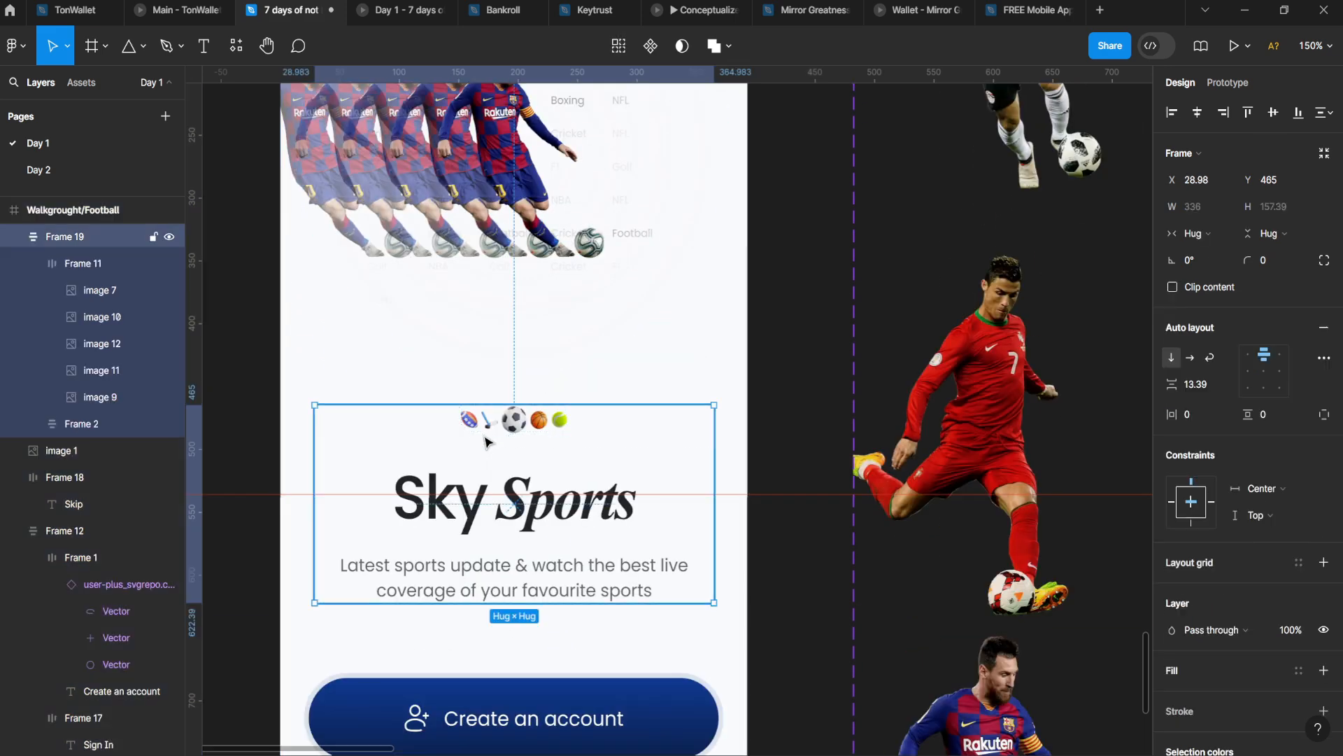
- Select the sports icon row, Frame 11, and examine its layout above the Sky Sports title
{"action": "double_click", "coordinate": [523, 428]}
{"action": "scroll", "coordinate": [523, 428], "scroll_direction": "up", "scroll_amount": 5}
{"action": "scroll", "coordinate": [523, 429], "scroll_direction": "down", "scroll_amount": 6}
{"action": "scroll", "coordinate": [500, 372], "scroll_direction": "up", "scroll_amount": 4}
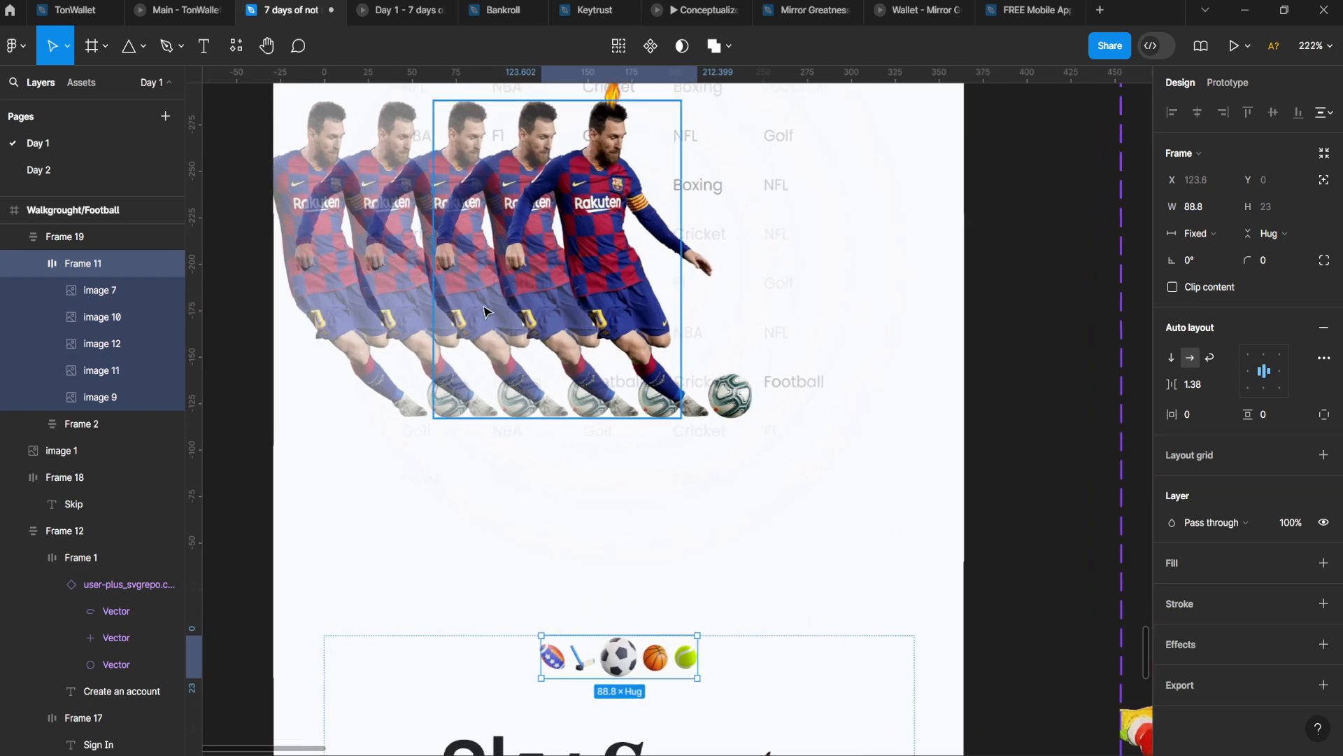
{"action": "scroll", "coordinate": [488, 312], "scroll_direction": "down", "scroll_amount": 4}
{"action": "scroll", "coordinate": [543, 468], "scroll_direction": "up", "scroll_amount": 3}
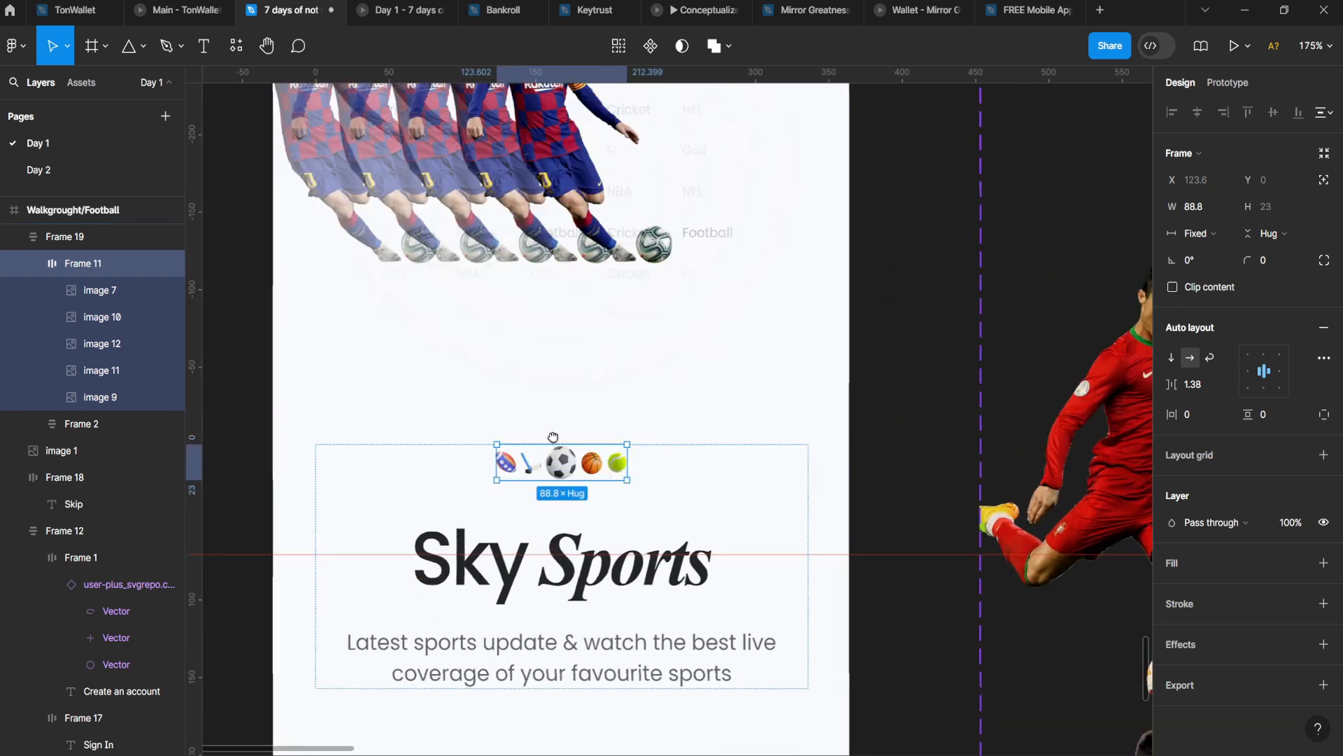
{"action": "scroll", "coordinate": [553, 437], "scroll_direction": "up", "scroll_amount": 1}
{"action": "scroll", "coordinate": [570, 430], "scroll_direction": "up", "scroll_amount": 3}
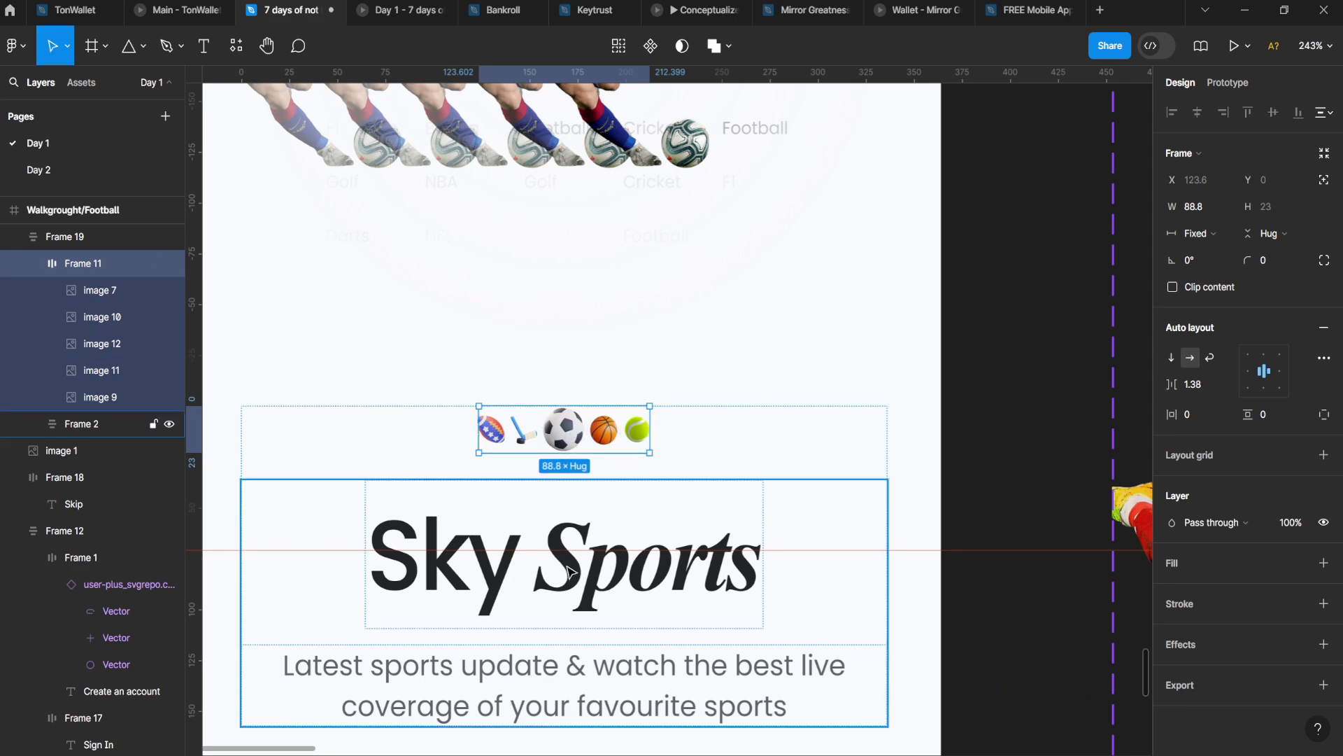
- Inspect the Sky Sports title's text properties, then select all the sports icon images in Frame 11
{"action": "double_click", "coordinate": [564, 571]}
{"action": "scroll", "coordinate": [542, 581], "scroll_direction": "down", "scroll_amount": 1}
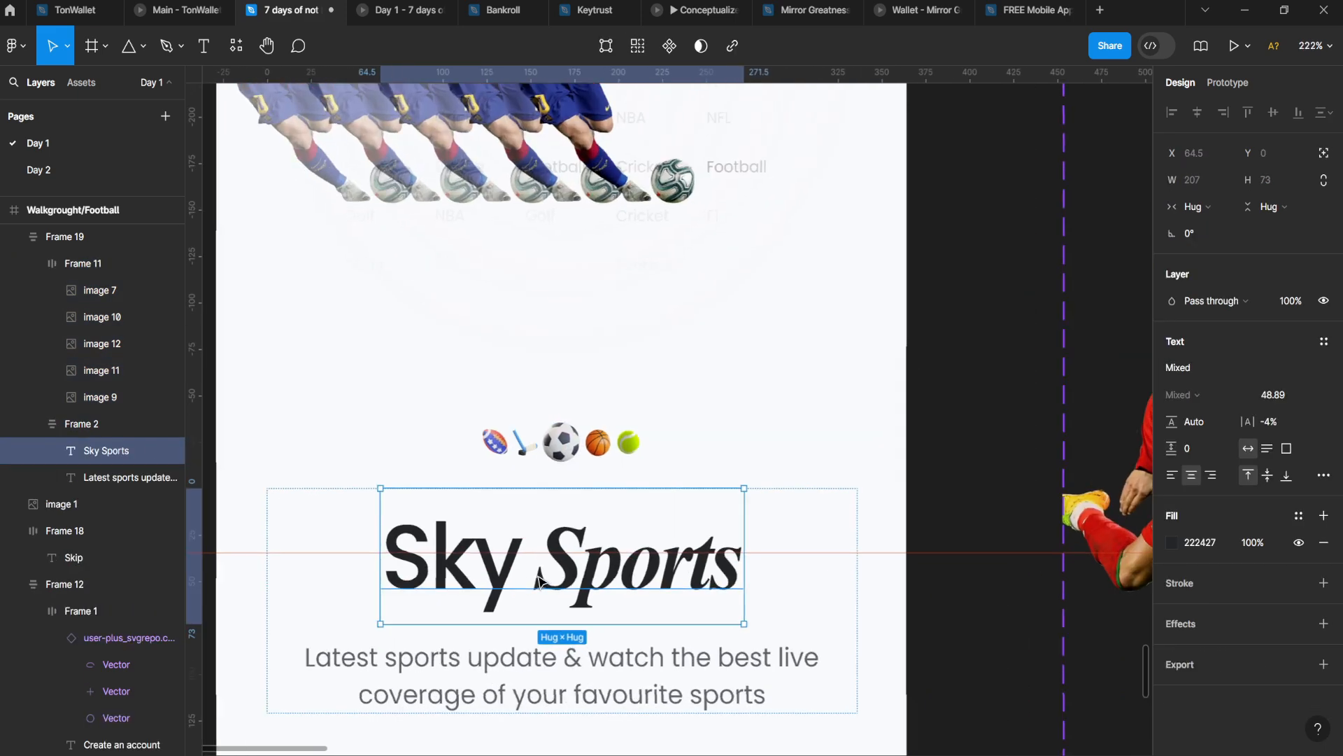
{"action": "double_click", "coordinate": [570, 439]}
{"action": "key", "text": "ctrl+a"}
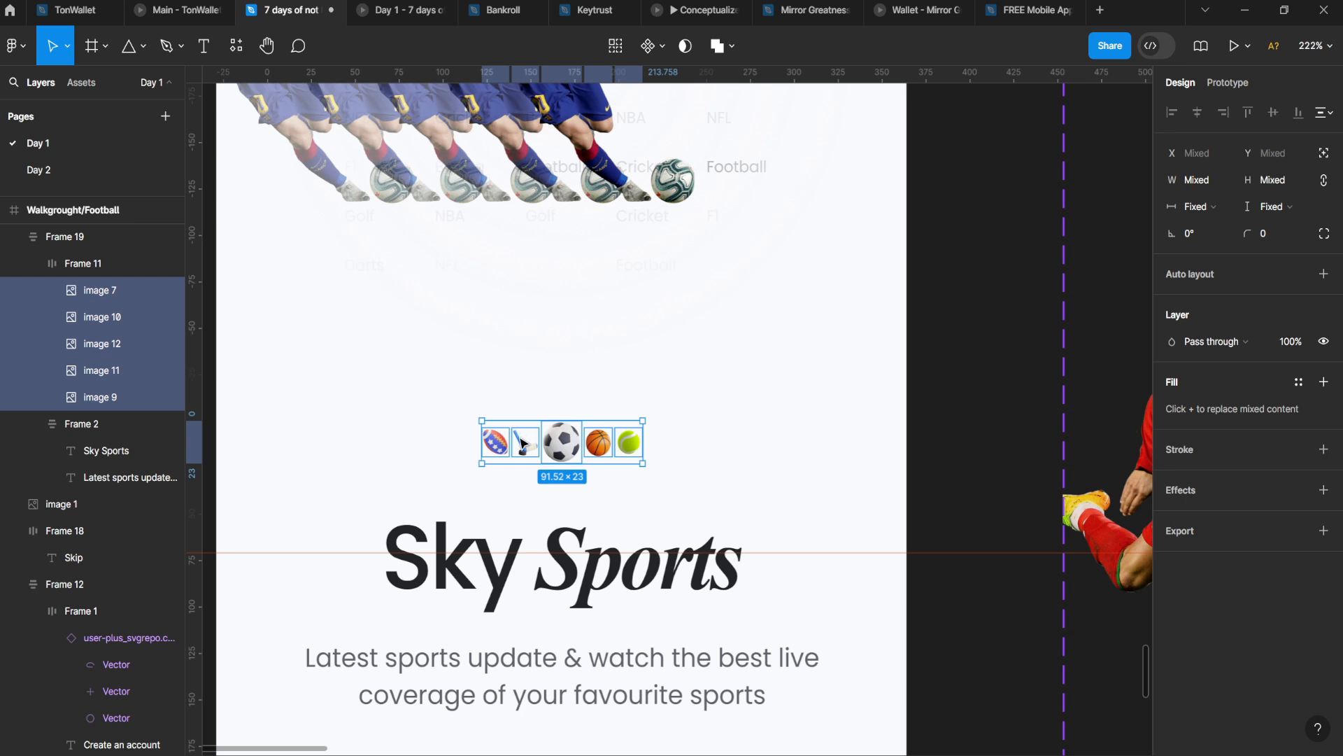
- Inspect the fonts and weights of the words Sky and Sports separately within the Sky Sports title
{"action": "double_click", "coordinate": [510, 608]}
{"action": "key", "text": "Return"}
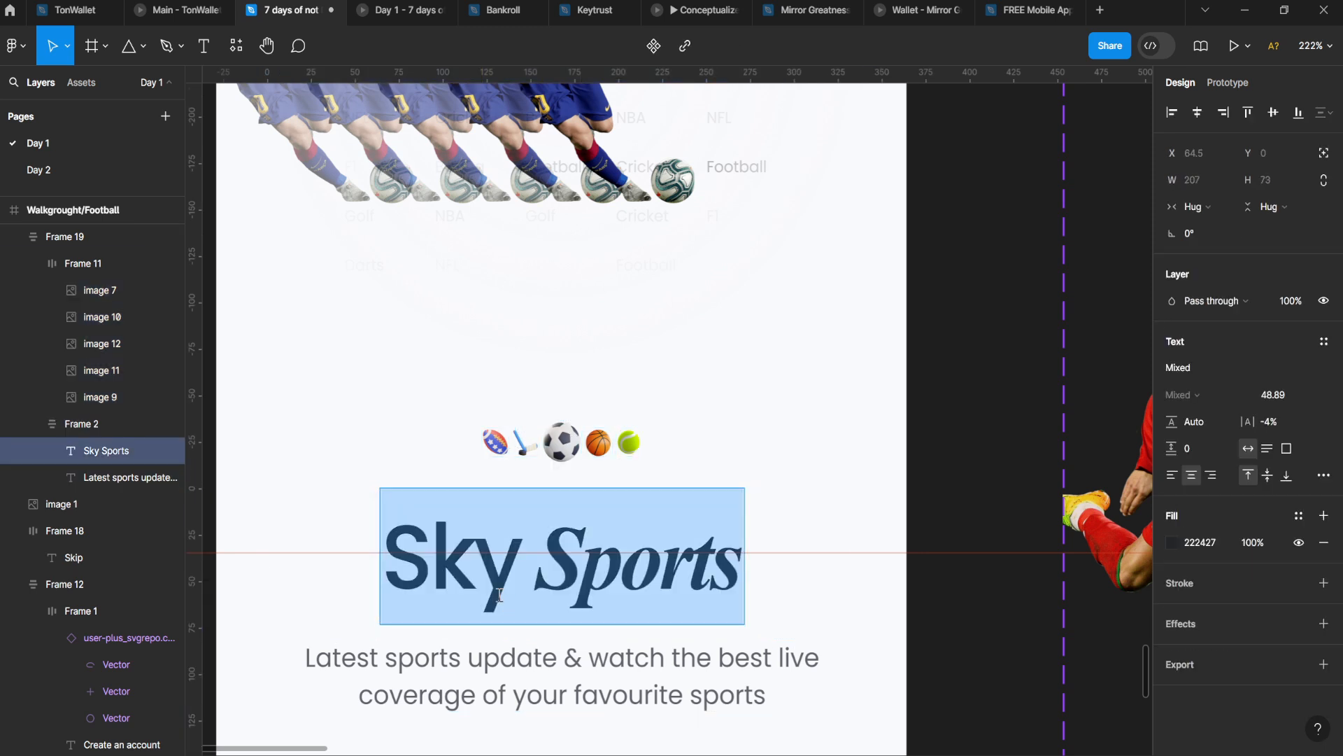
{"action": "key", "text": "Escape"}
{"action": "double_click", "coordinate": [481, 577]}
{"action": "double_click", "coordinate": [480, 577]}
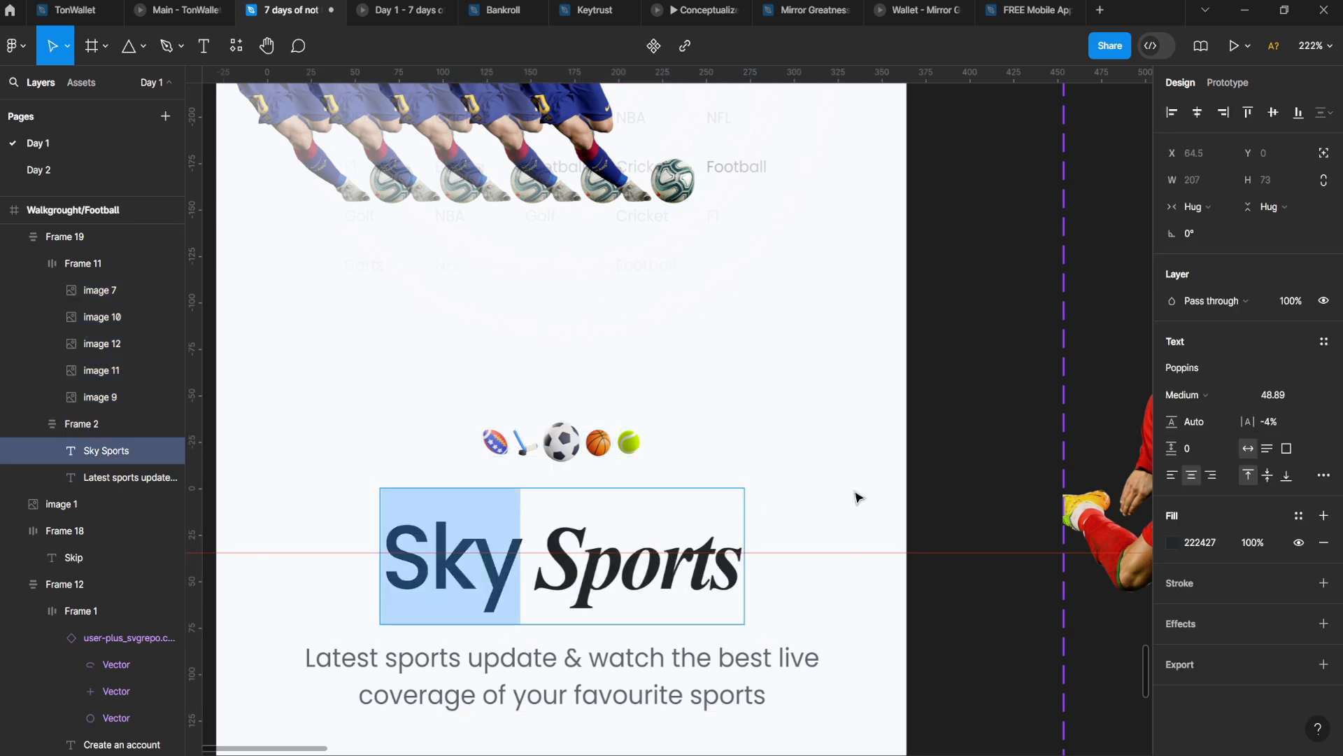
{"action": "double_click", "coordinate": [673, 572]}
{"action": "left_click", "coordinate": [618, 594]}
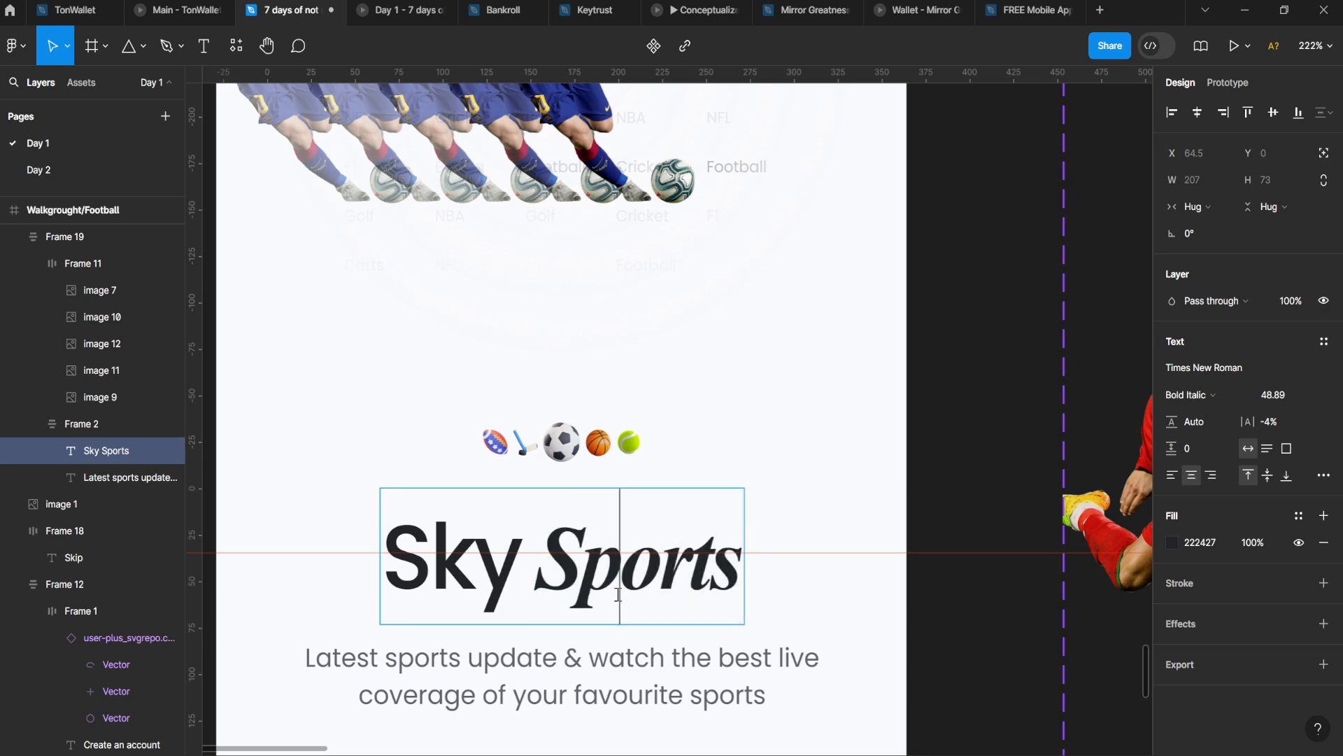
{"action": "scroll", "coordinate": [531, 585], "scroll_direction": "up", "scroll_amount": 2}
{"action": "key", "text": "Escape"}
{"action": "scroll", "coordinate": [527, 477], "scroll_direction": "up", "scroll_amount": 3}
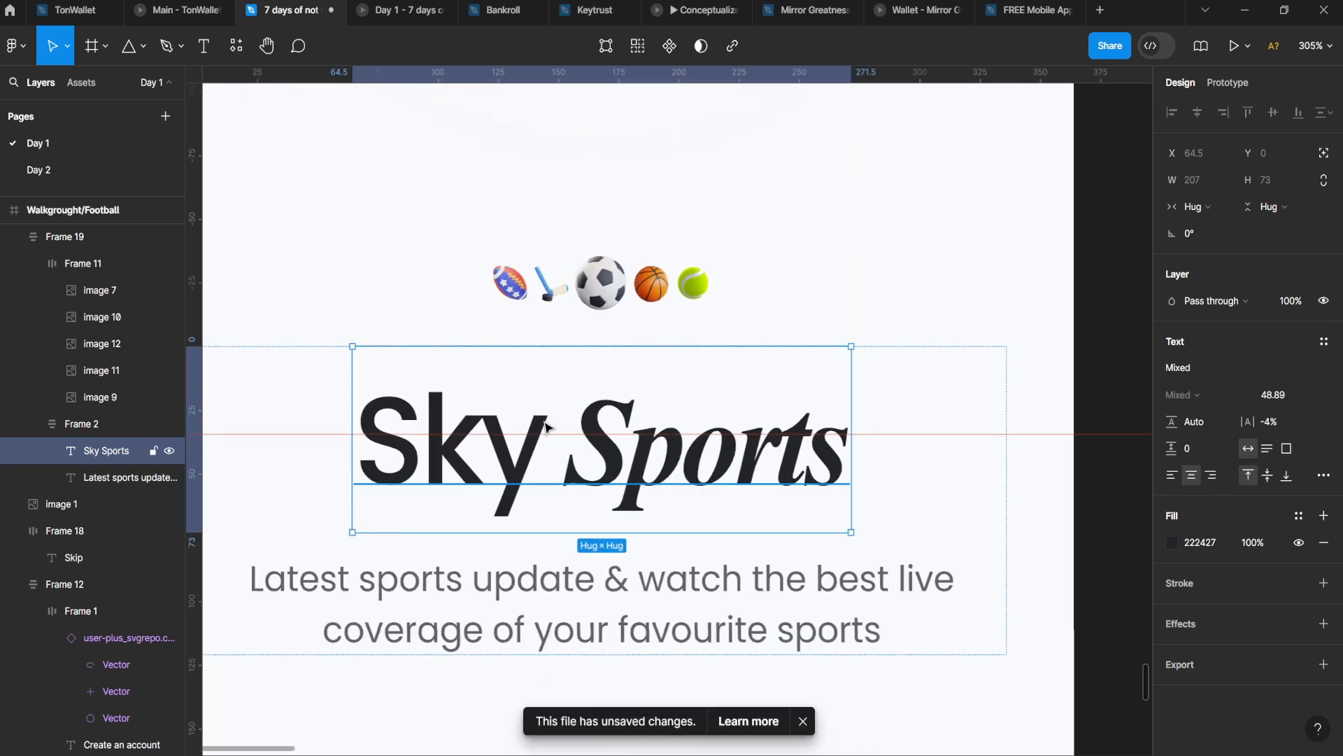
- Try the word Sports in Editorial New Medium, review the font and weight options, and return the word to its original font
{"action": "double_click", "coordinate": [604, 481]}
{"action": "left_click_drag", "start_coordinate": [575, 476], "coordinate": [1058, 439]}
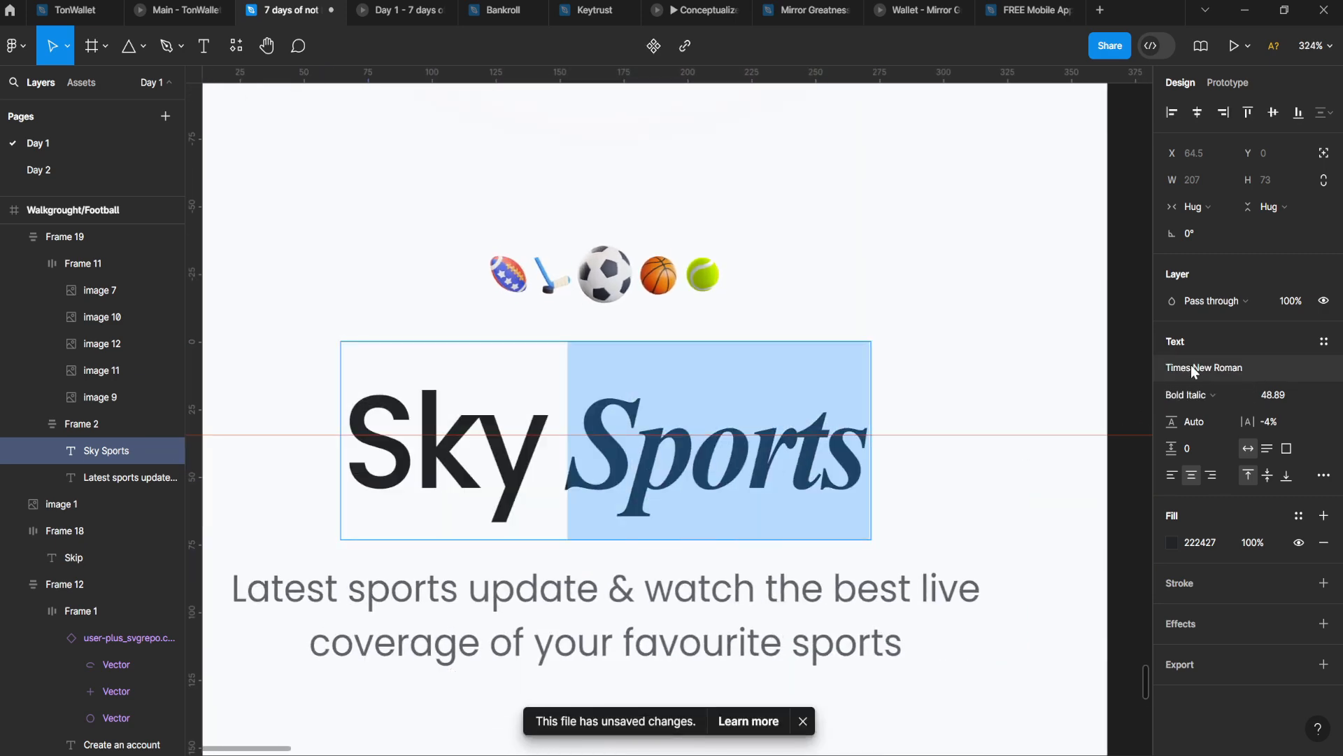
{"action": "left_click", "coordinate": [1193, 368]}
{"action": "type", "text": "ed"}
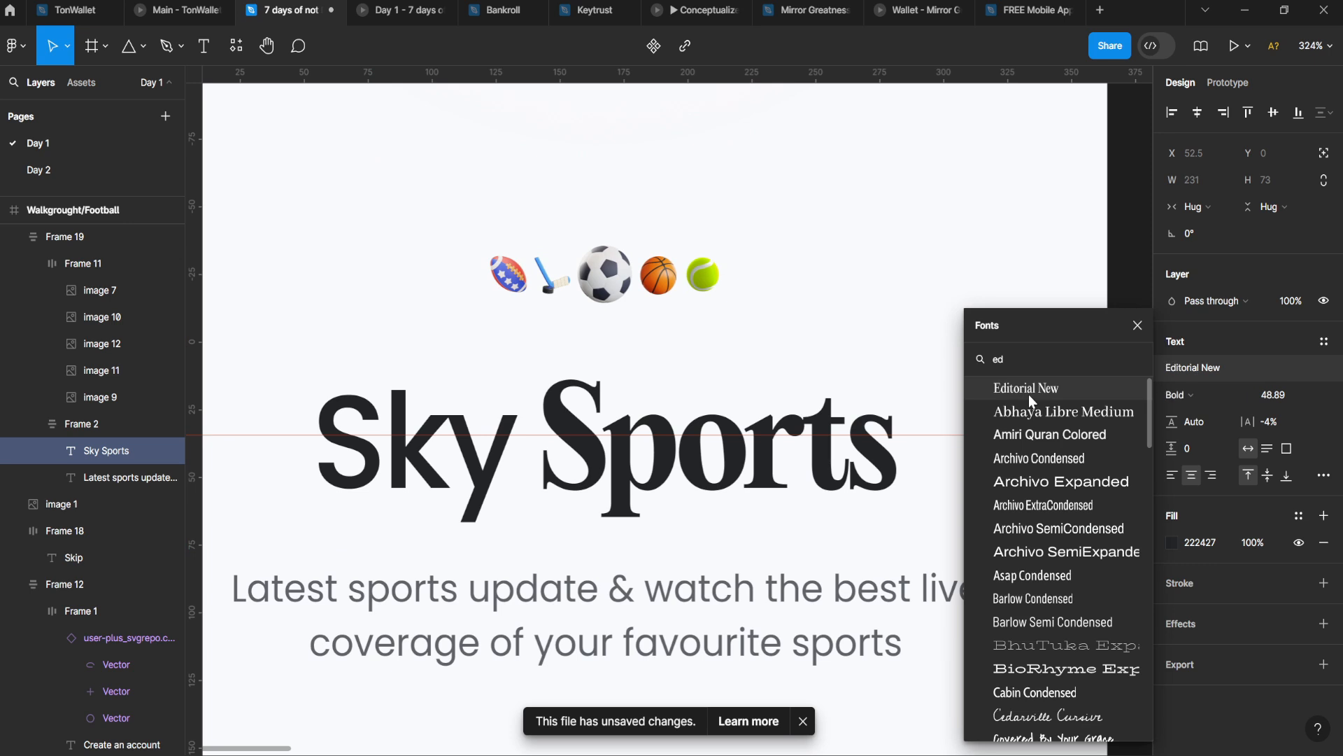
{"action": "left_click", "coordinate": [1029, 393]}
{"action": "left_click", "coordinate": [1181, 393]}
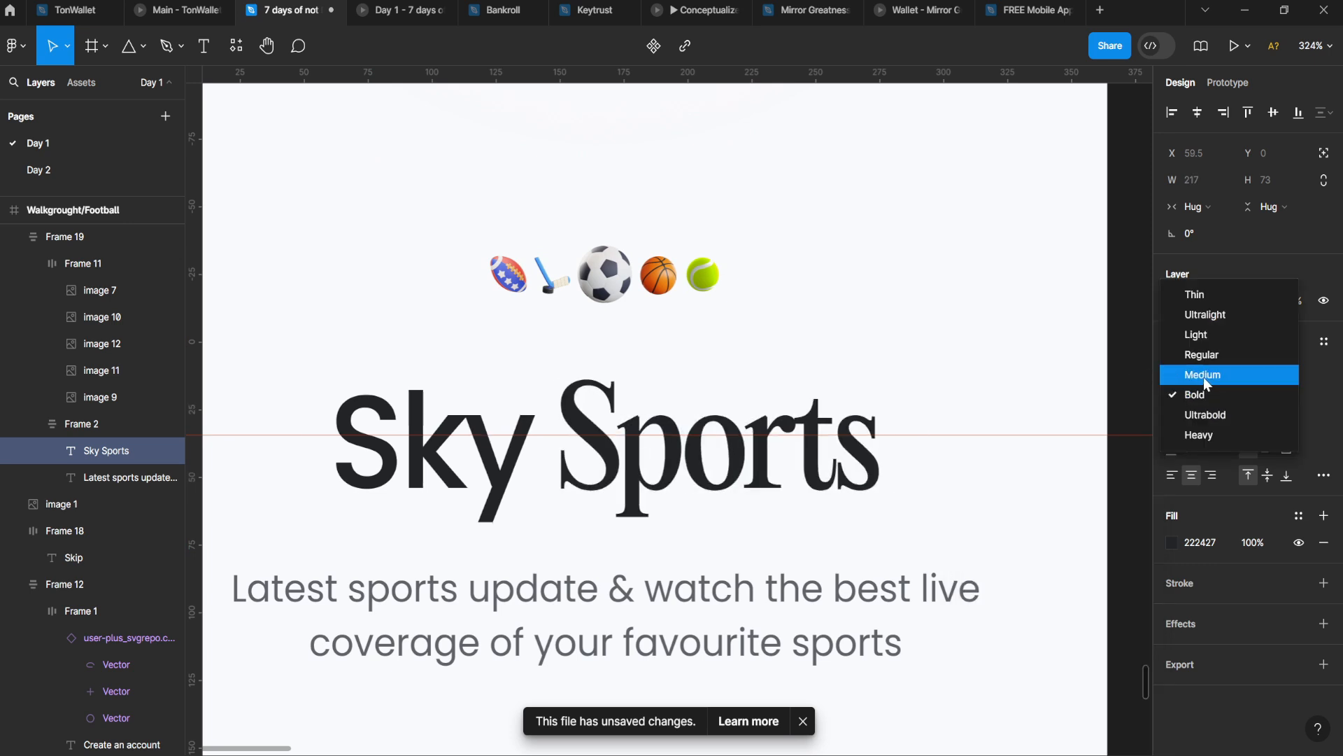
{"action": "left_click", "coordinate": [1202, 376]}
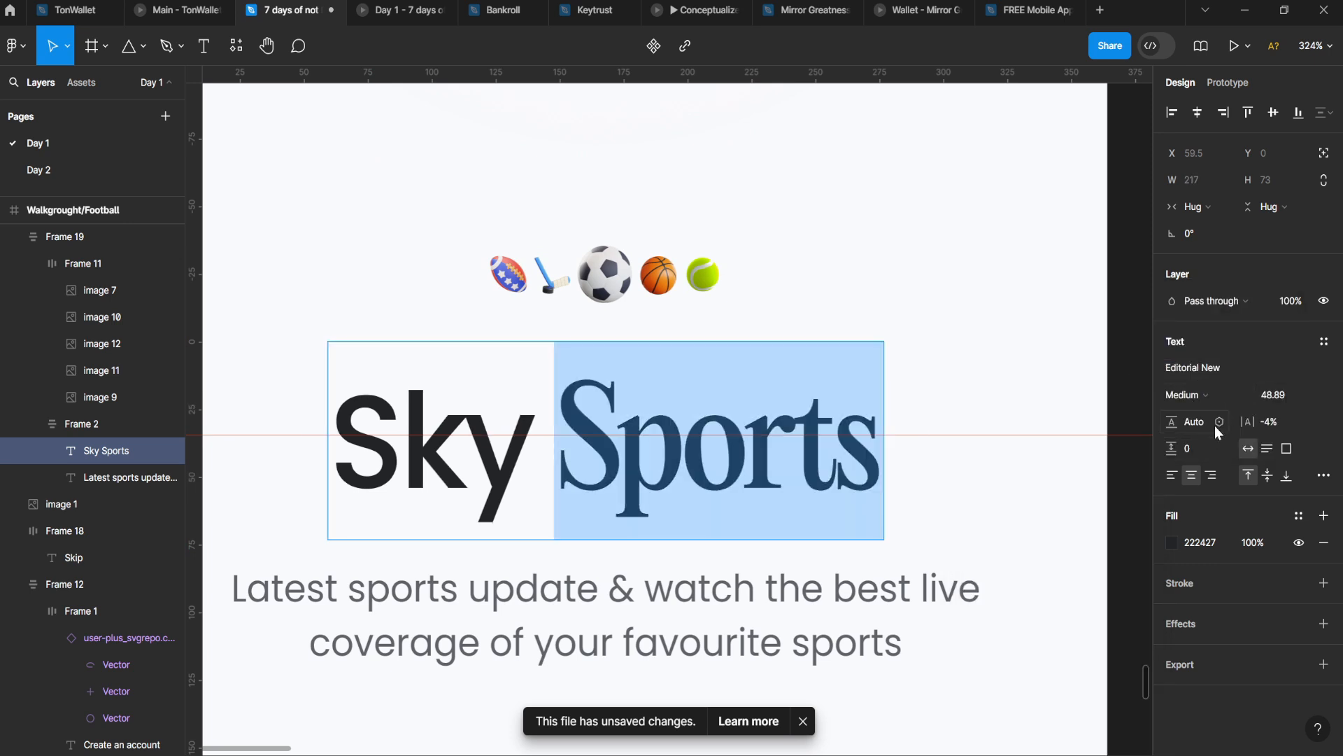
{"action": "left_click", "coordinate": [1214, 385]}
{"action": "left_click", "coordinate": [1210, 393]}
{"action": "left_click", "coordinate": [1189, 409]}
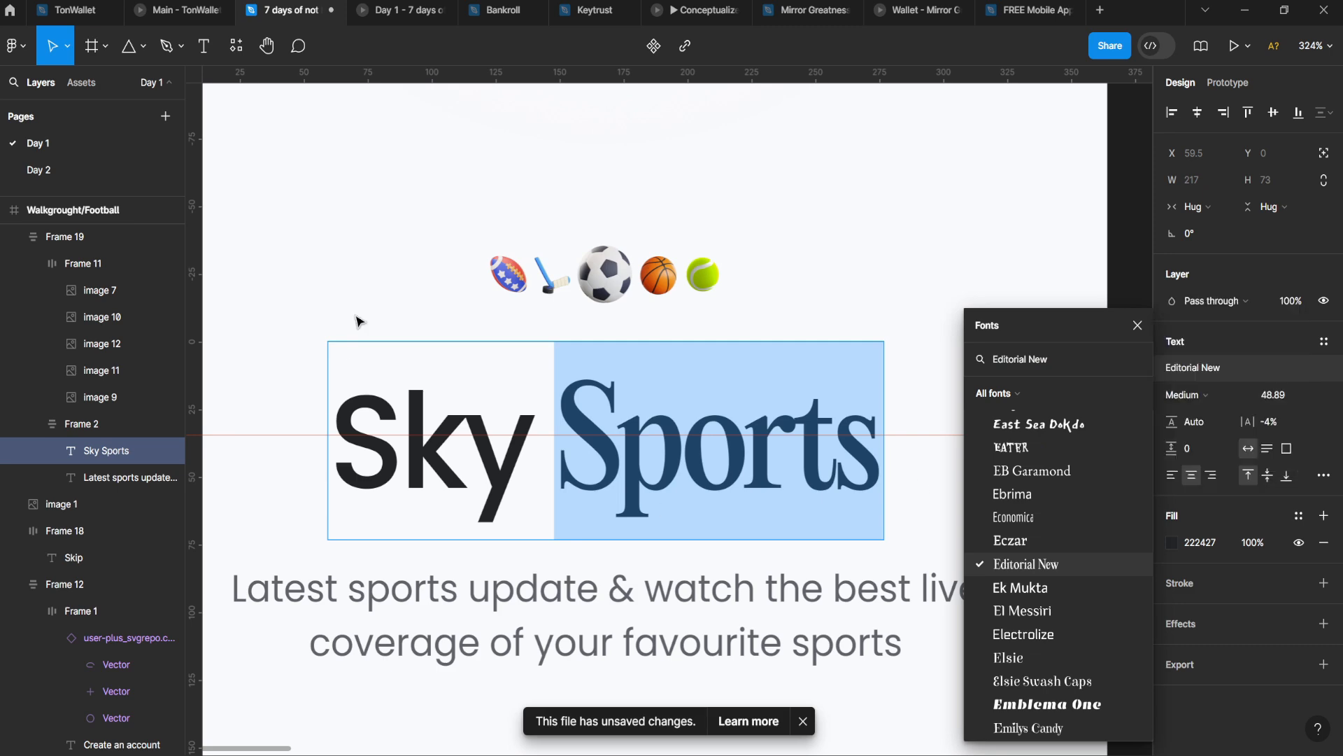
{"action": "key", "text": "Escape"}
{"action": "scroll", "coordinate": [458, 274], "scroll_direction": "down", "scroll_amount": 5}
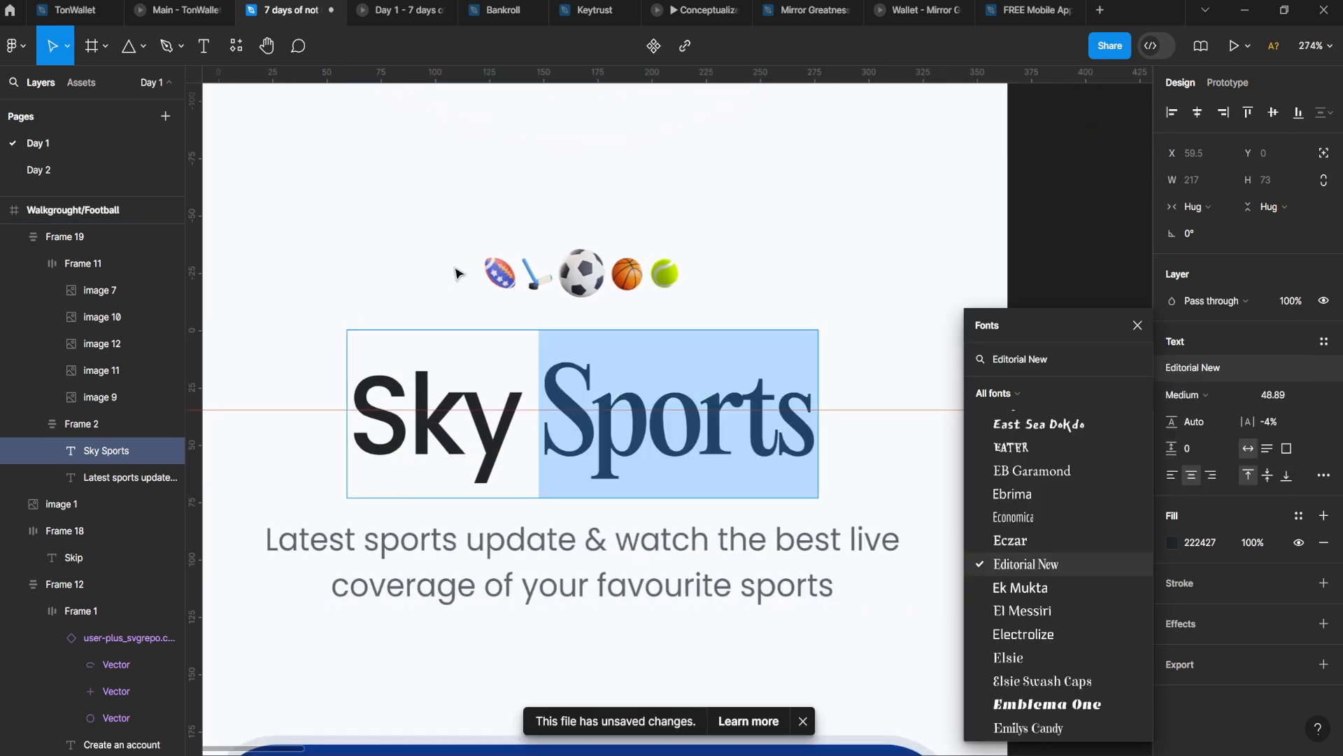
{"action": "scroll", "coordinate": [458, 247], "scroll_direction": "up", "scroll_amount": 3}
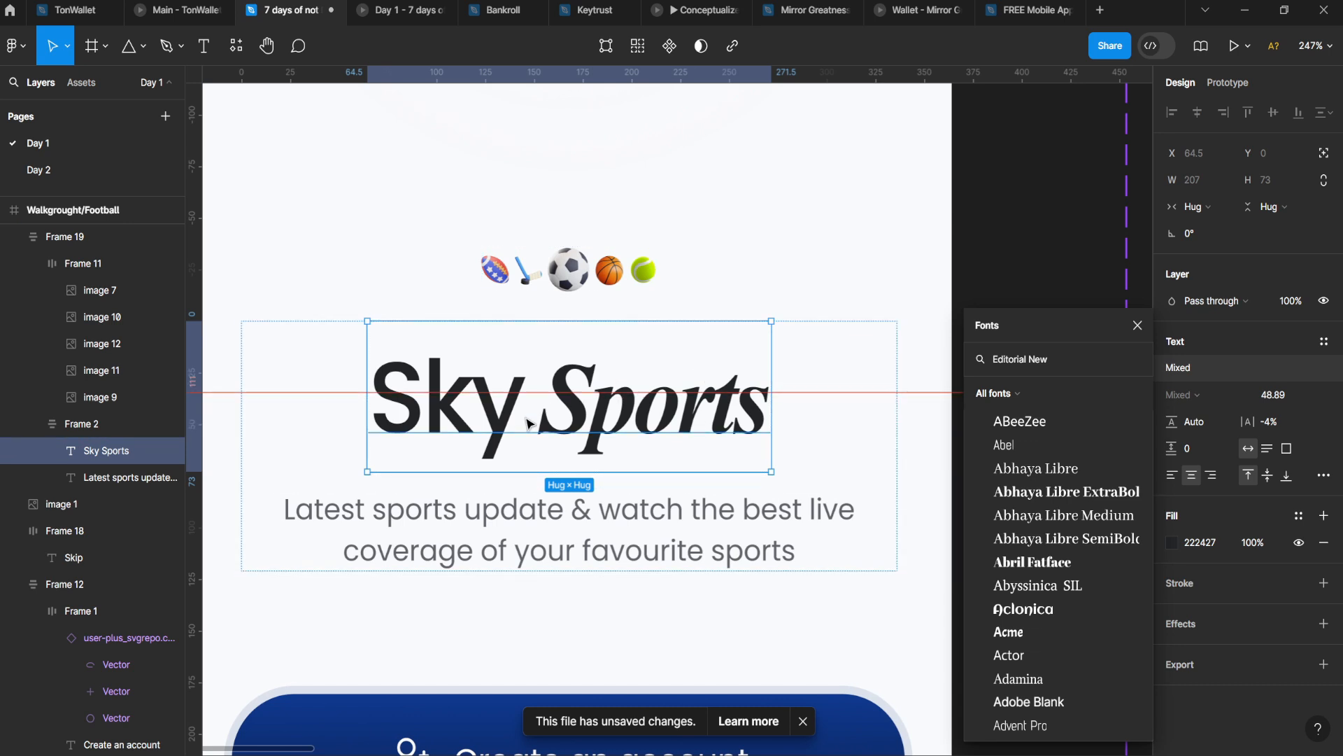
- Inspect the tagline's text properties, then select the entire Sky Sports title text and close the font list
{"action": "left_click", "coordinate": [531, 501]}
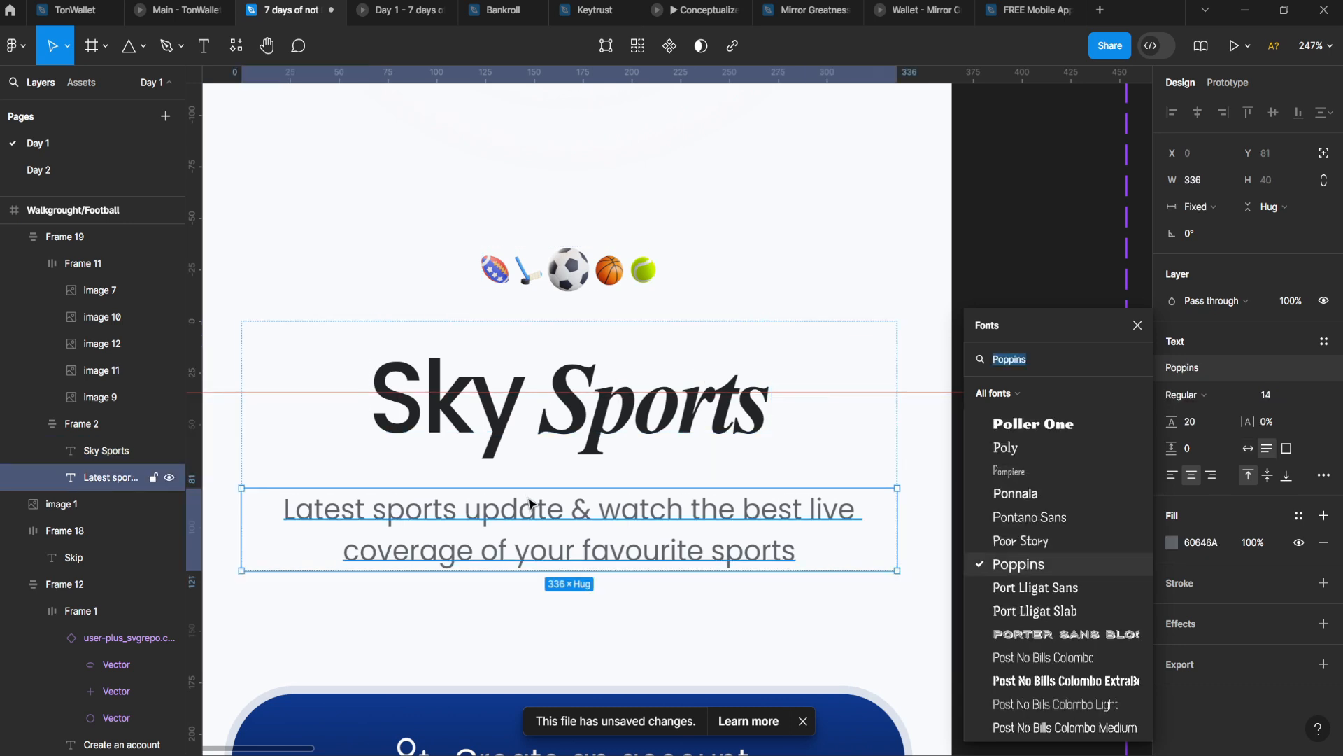
{"action": "double_click", "coordinate": [645, 406]}
{"action": "double_click", "coordinate": [645, 405]}
{"action": "key", "text": "ctrl+a"}
{"action": "left_click", "coordinate": [1137, 326]}
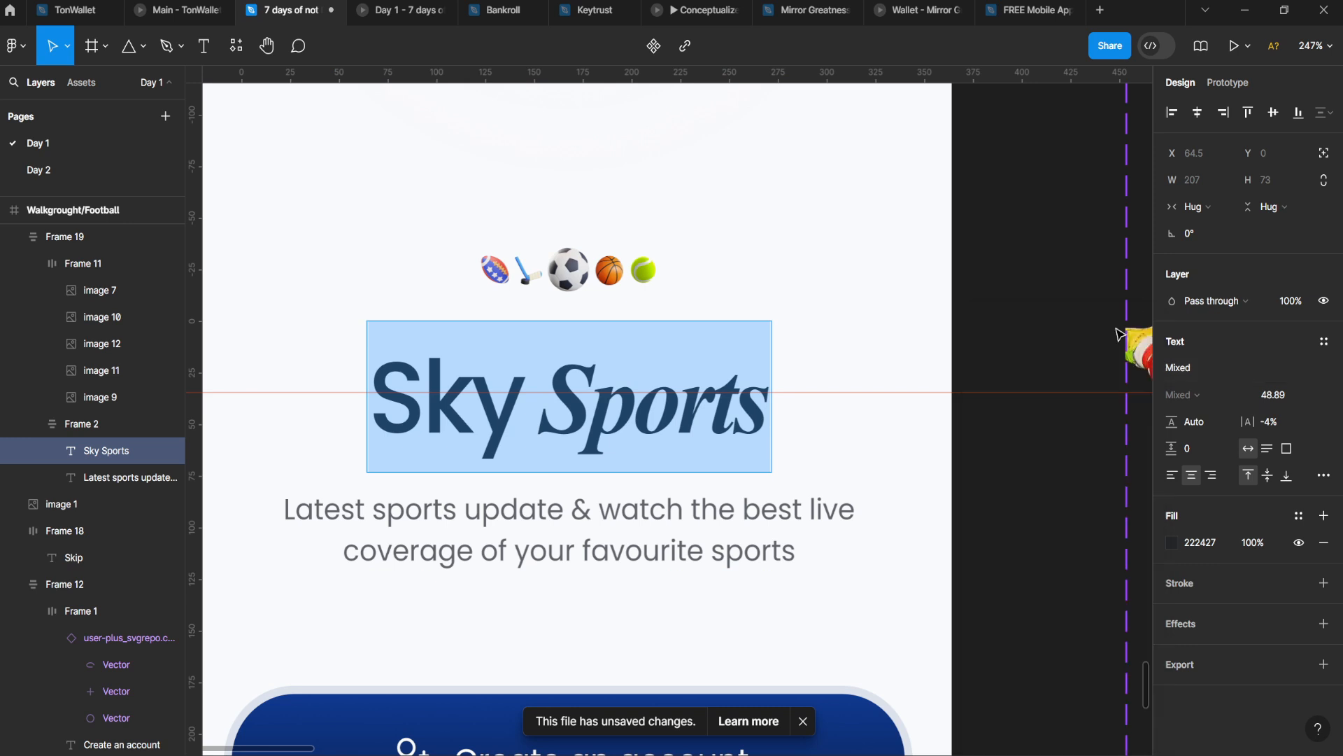
- Inspect the Create an account label's typography and the button's linear gradient fill, including its end stop colour
{"action": "scroll", "coordinate": [711, 231], "scroll_direction": "down", "scroll_amount": 7}
{"action": "scroll", "coordinate": [528, 336], "scroll_direction": "up", "scroll_amount": 2}
{"action": "left_click", "coordinate": [488, 302]}
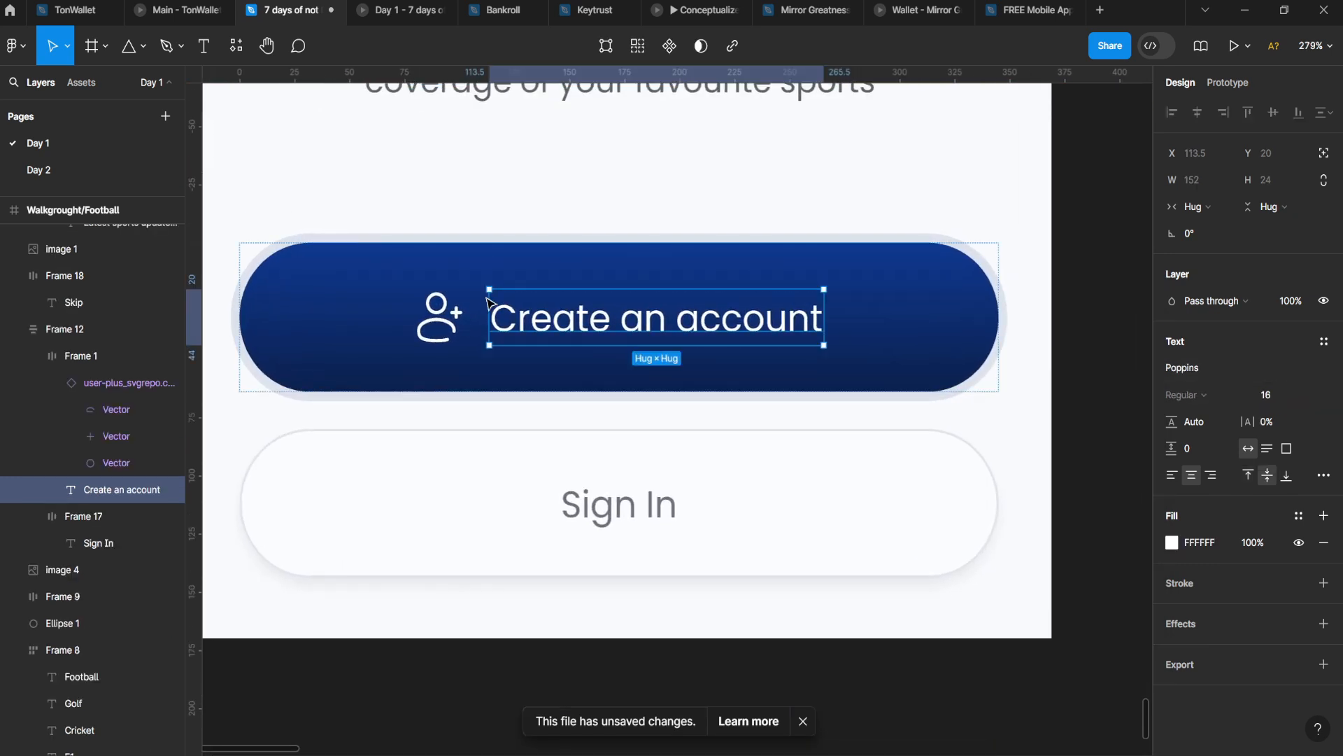
{"action": "left_click", "coordinate": [477, 249]}
{"action": "left_click", "coordinate": [1173, 590]}
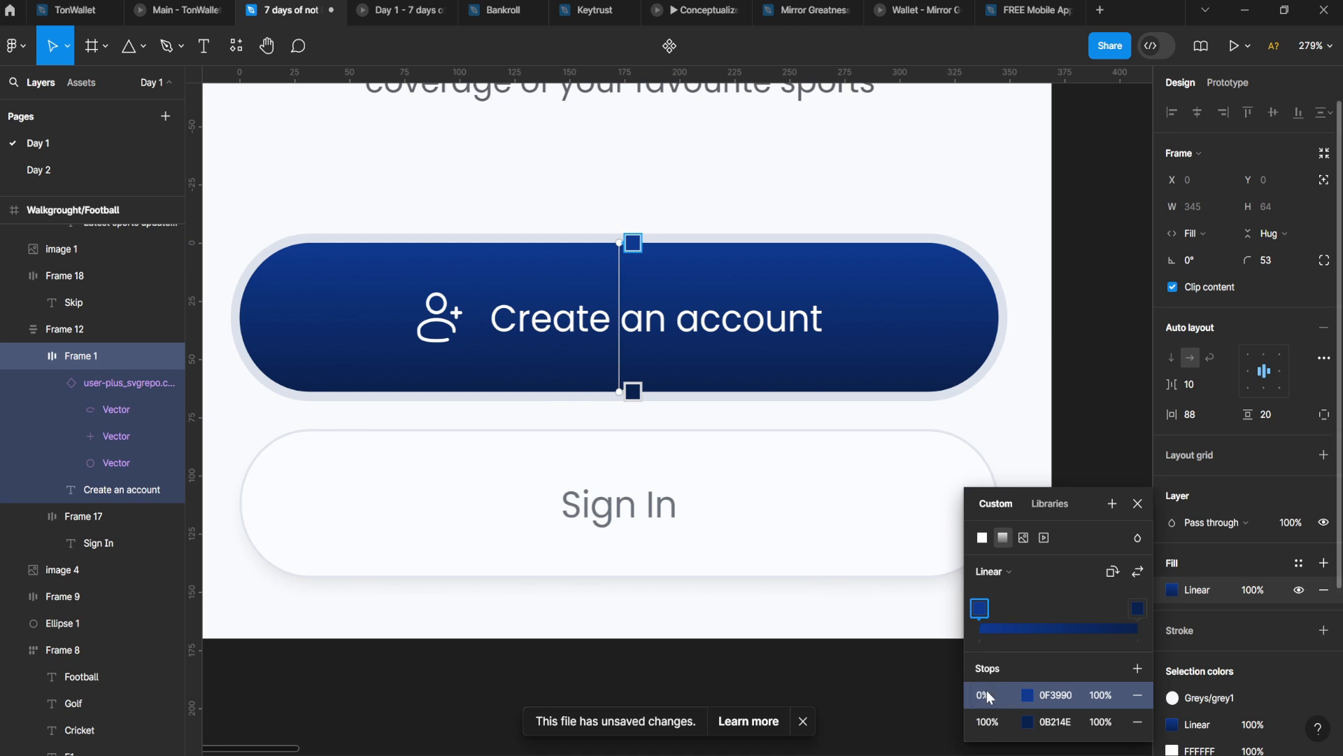
{"action": "left_click", "coordinate": [1030, 719]}
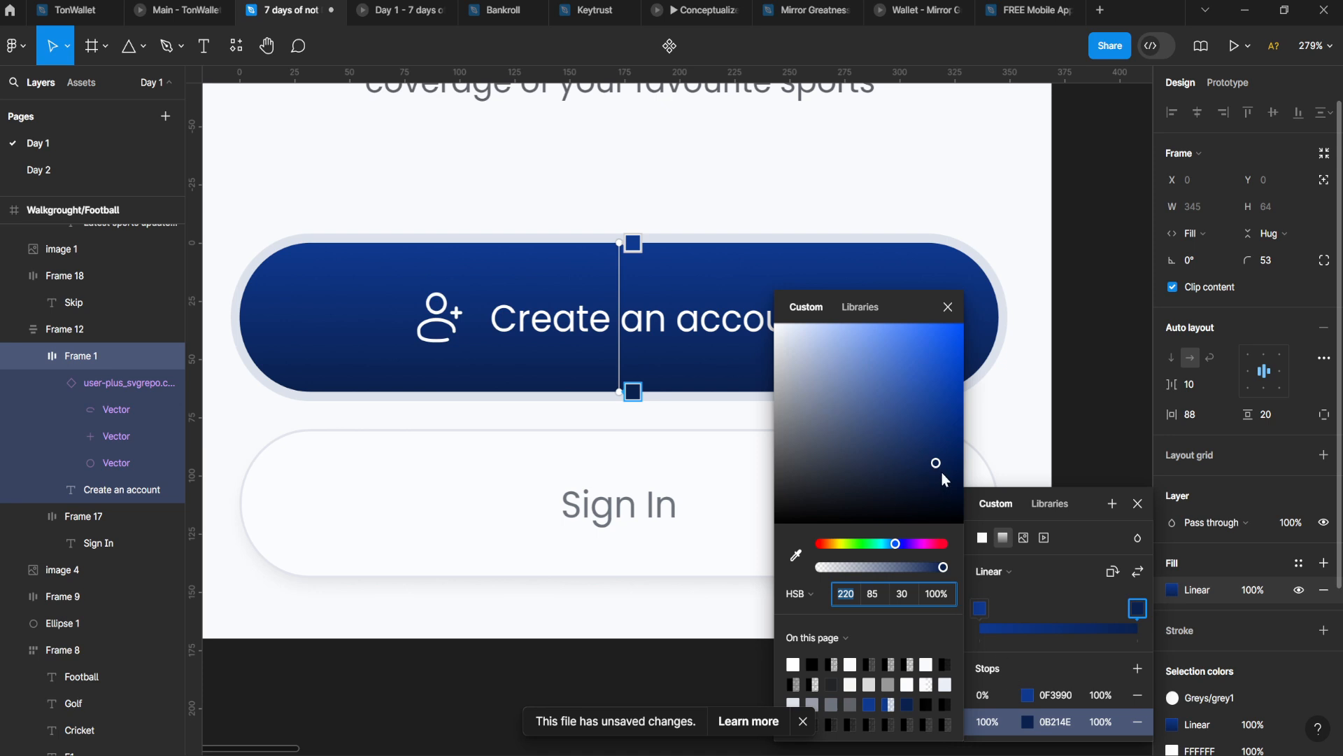
{"action": "key", "text": "Escape"}
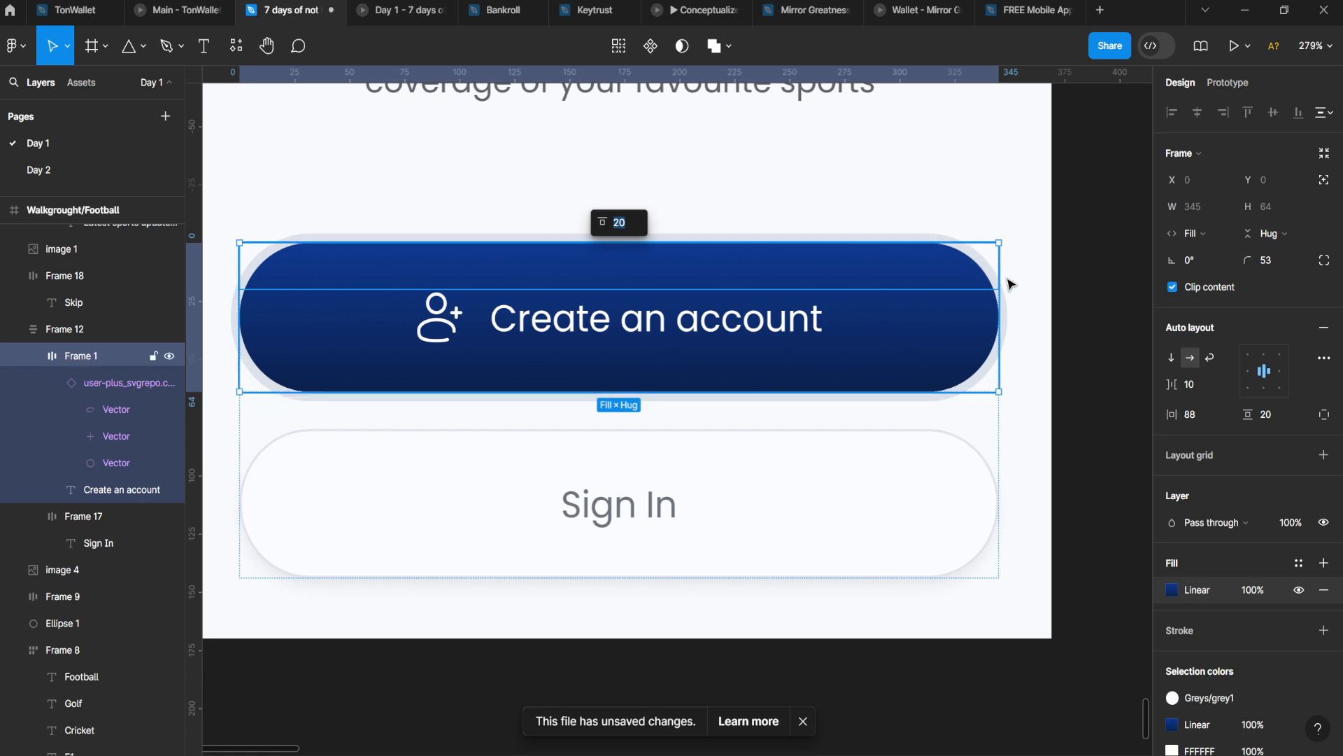
- Temporarily show the first hidden drop shadow on the Create an account button to examine its effect at close range
{"action": "scroll", "coordinate": [1294, 649], "scroll_direction": "down", "scroll_amount": 3}
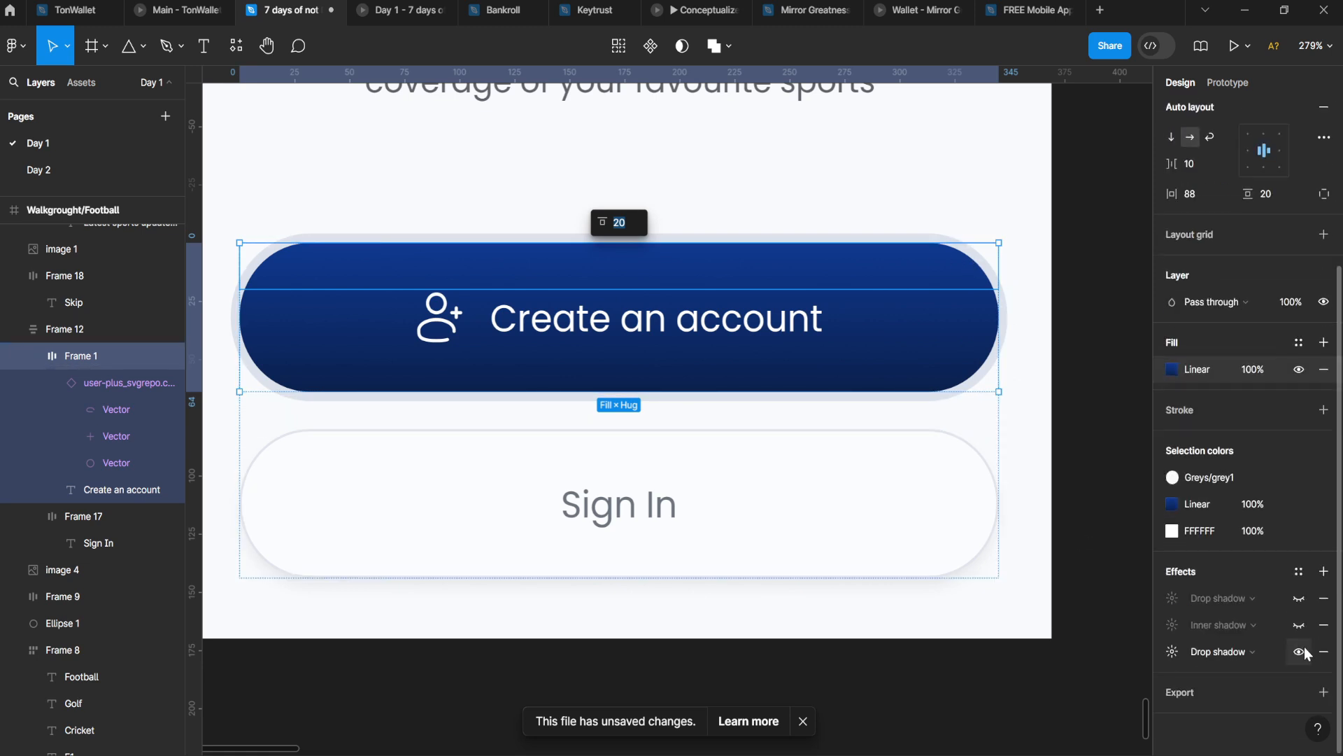
{"action": "scroll", "coordinate": [555, 331], "scroll_direction": "up", "scroll_amount": 3, "text": "ctrl"}
{"action": "scroll", "coordinate": [555, 330], "scroll_direction": "up", "scroll_amount": 3, "text": "ctrl"}
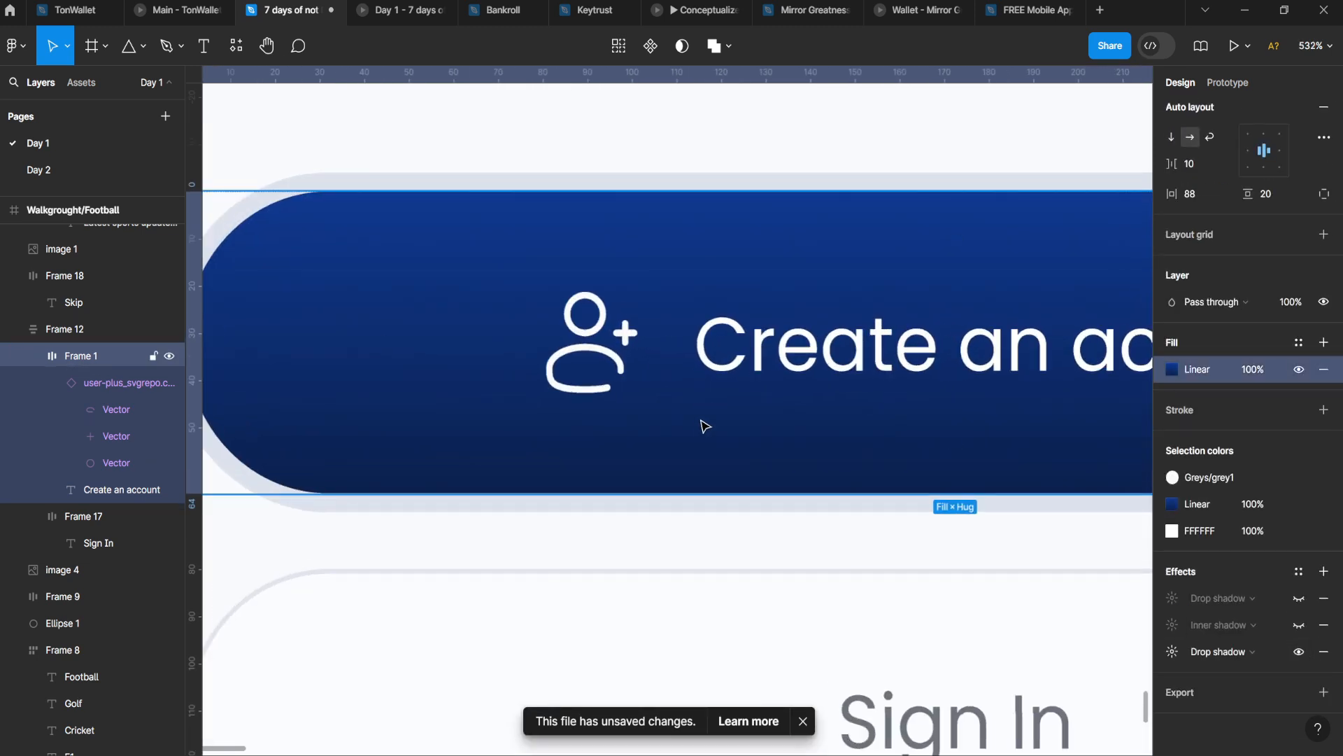
{"action": "left_click", "coordinate": [1297, 601]}
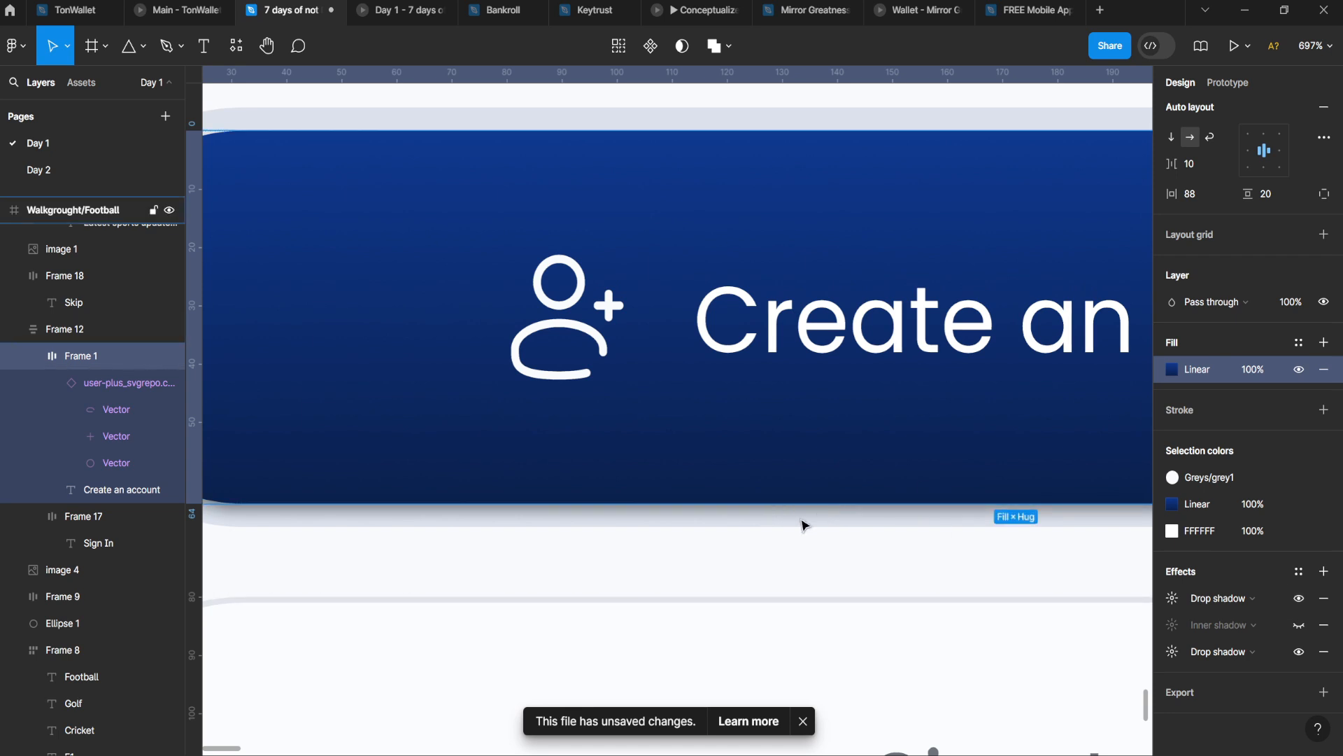
{"action": "scroll", "coordinate": [551, 512], "scroll_direction": "down", "scroll_amount": 3, "text": "ctrl"}
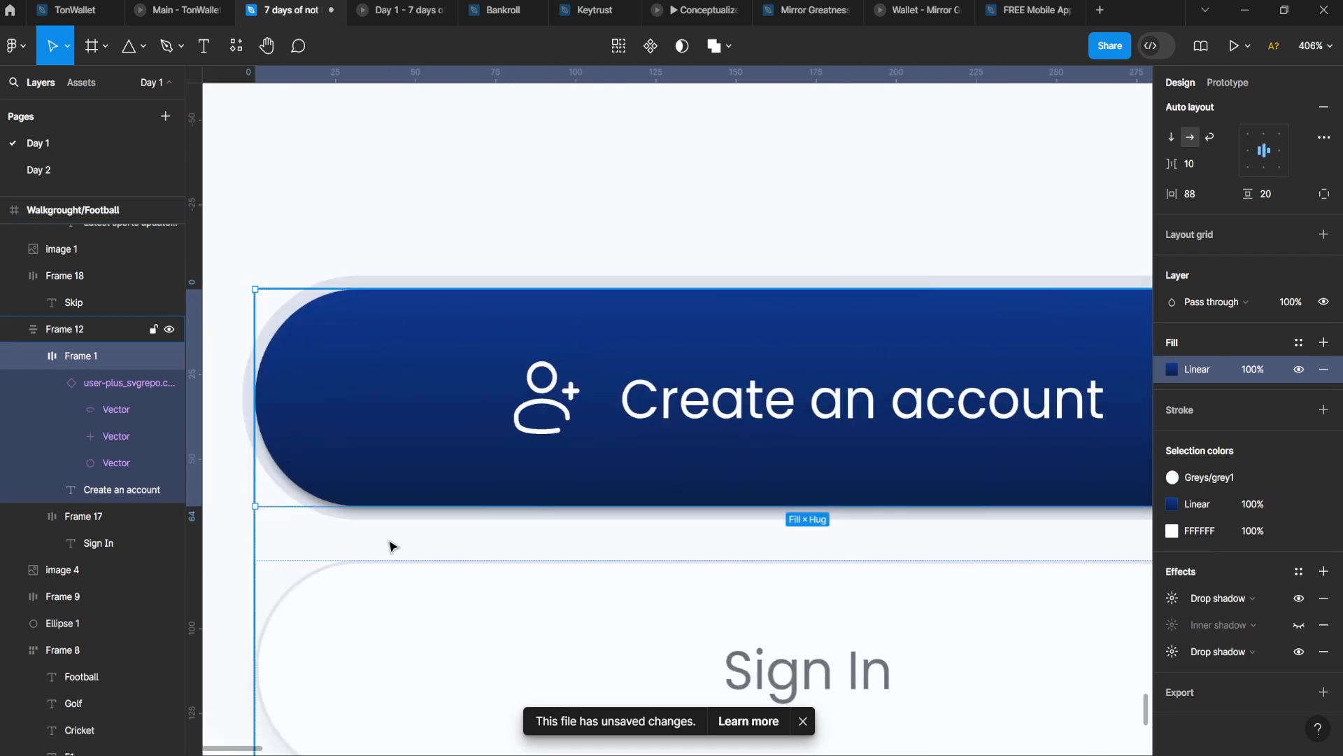
{"action": "scroll", "coordinate": [630, 489], "scroll_direction": "down", "scroll_amount": 1}
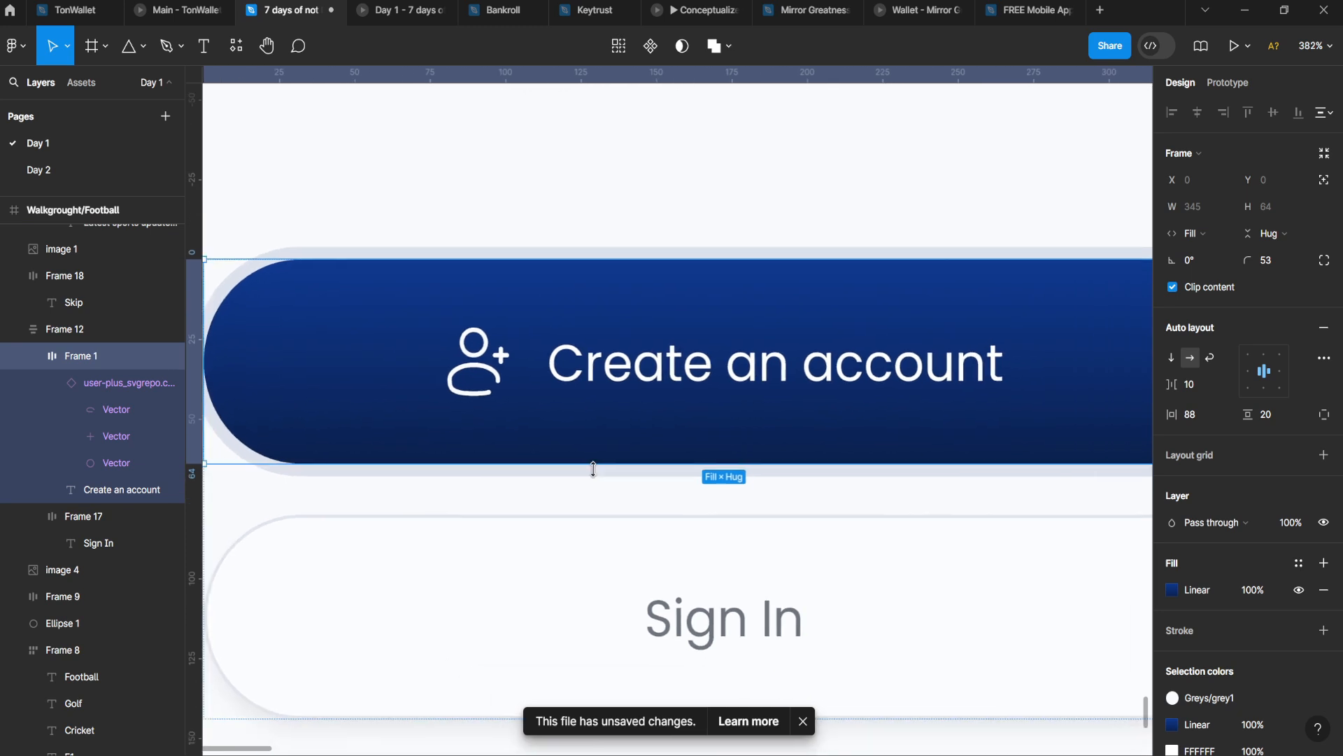
- Select the Sign In button, Frame 17, and compare its size and auto layout with the Create an account button
{"action": "scroll", "coordinate": [529, 268], "scroll_direction": "down", "scroll_amount": 2, "text": "ctrl"}
{"action": "scroll", "coordinate": [668, 355], "scroll_direction": "up", "scroll_amount": 1}
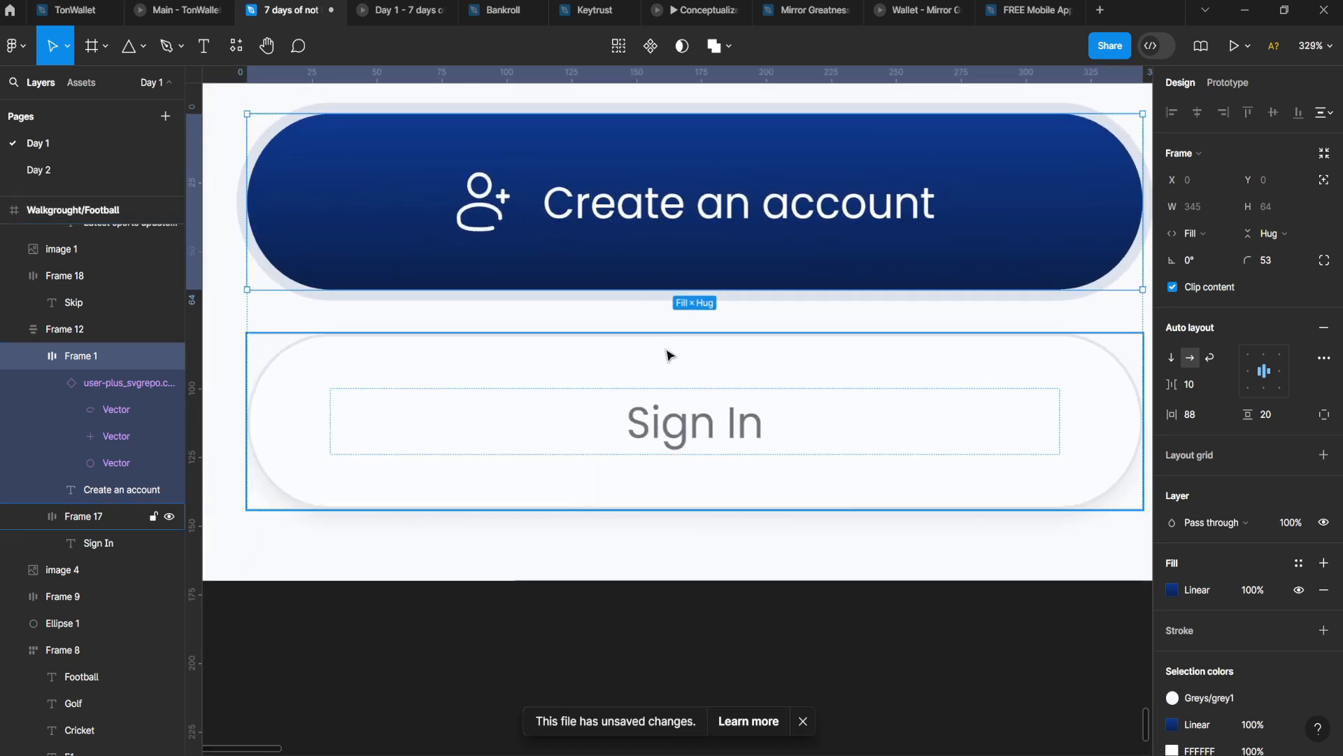
{"action": "left_click", "coordinate": [605, 392]}
{"action": "scroll", "coordinate": [598, 390], "scroll_direction": "down", "scroll_amount": 1, "text": "ctrl"}
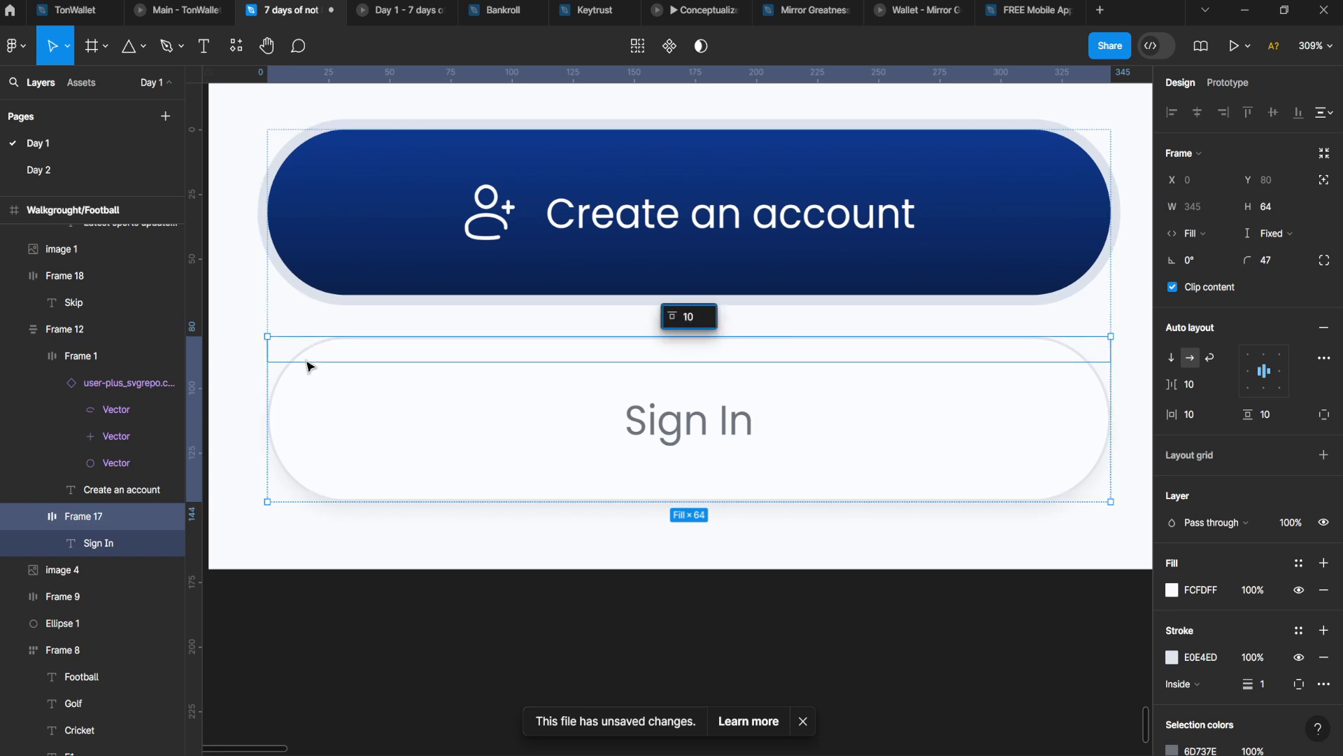
{"action": "left_click", "coordinate": [409, 224]}
{"action": "left_click", "coordinate": [354, 424]}
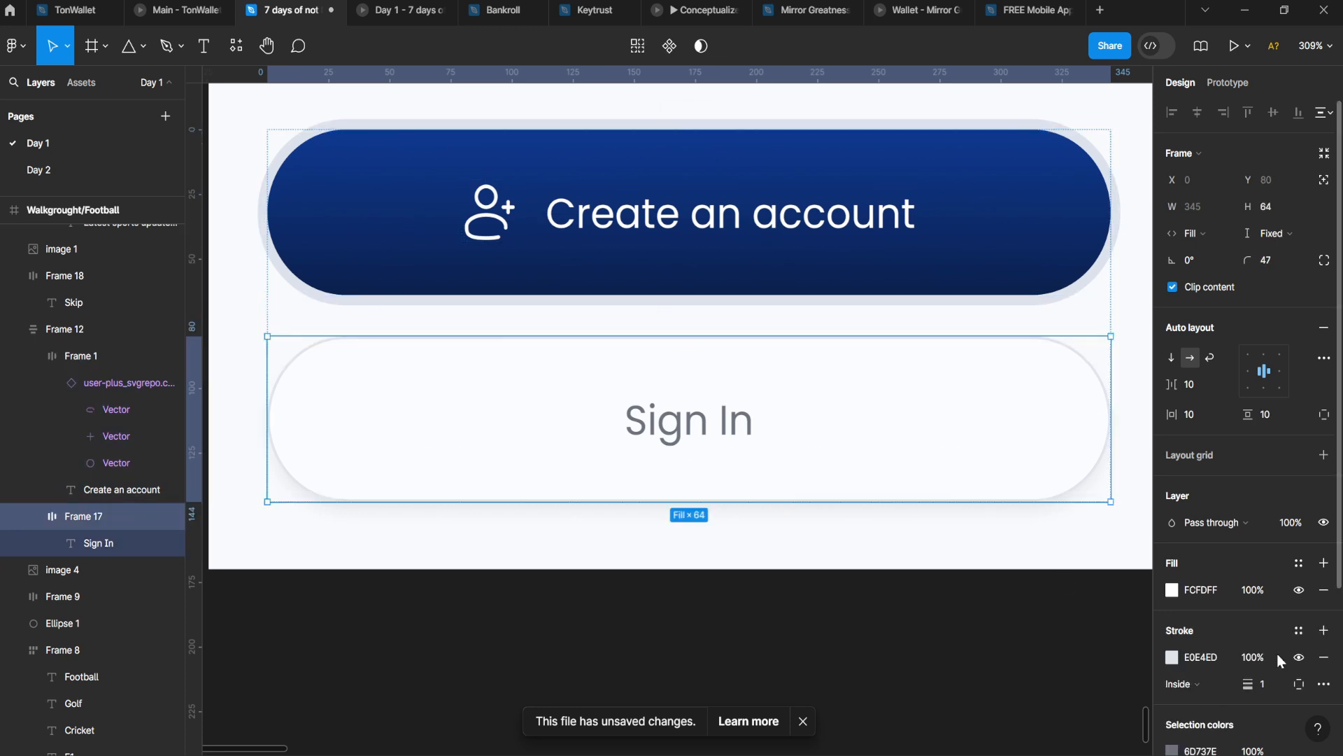
- Inspect the Sign In button's grey selection colour and fill colour, then its label's typography and text colour
{"action": "scroll", "coordinate": [1277, 654], "scroll_direction": "down", "scroll_amount": 3}
{"action": "left_click", "coordinate": [1169, 535]}
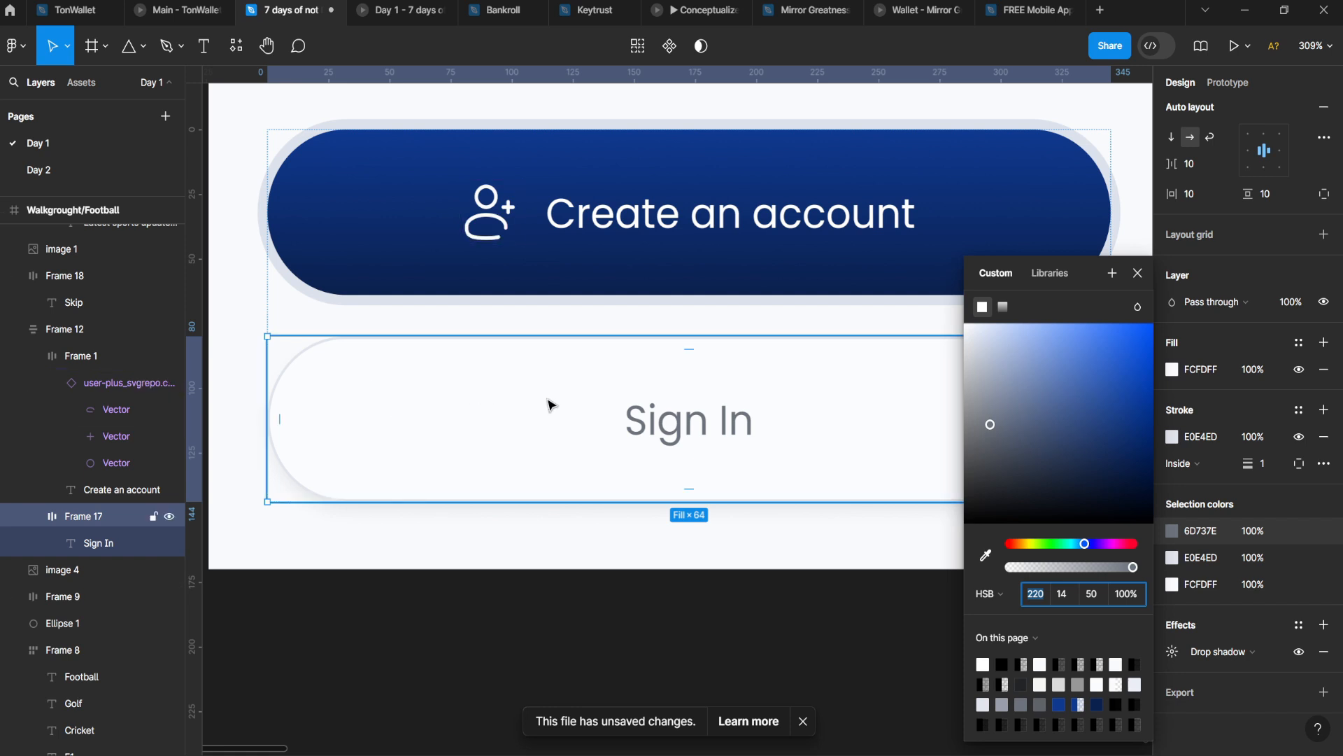
{"action": "left_click", "coordinate": [1173, 369]}
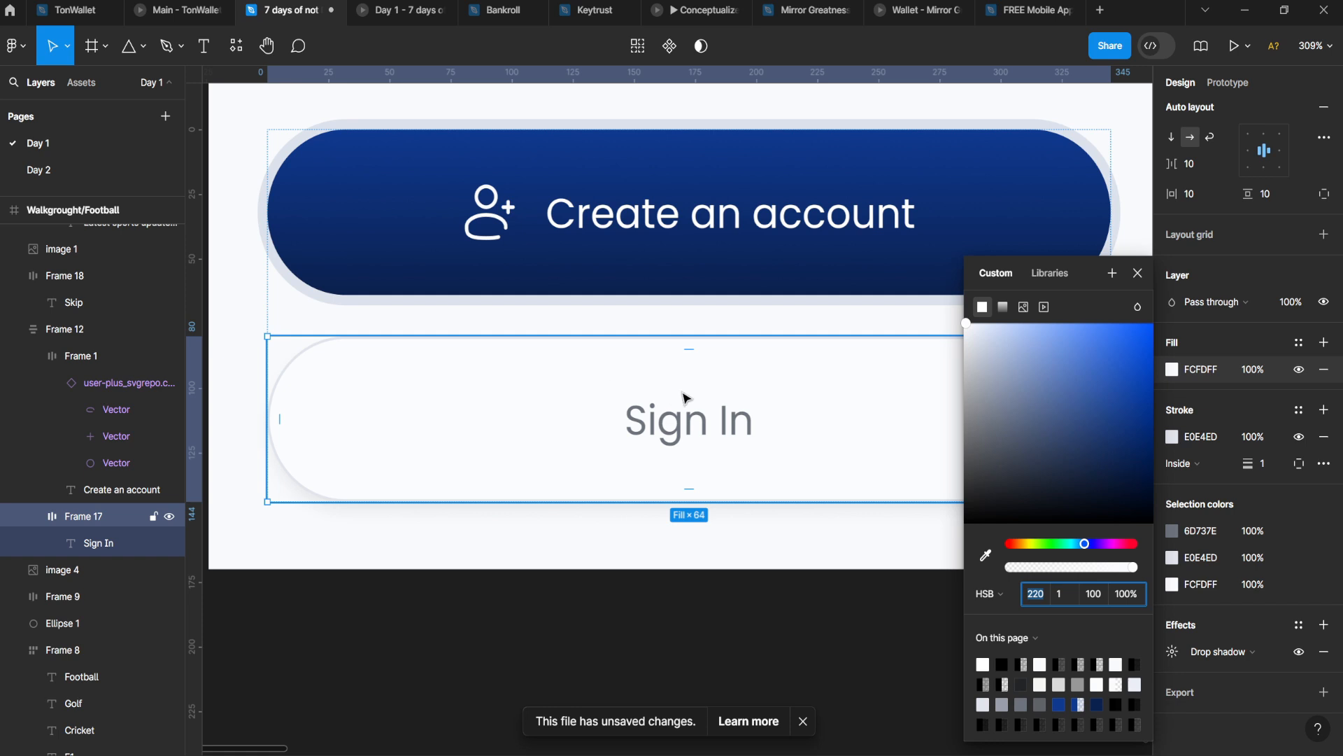
{"action": "left_click", "coordinate": [710, 413]}
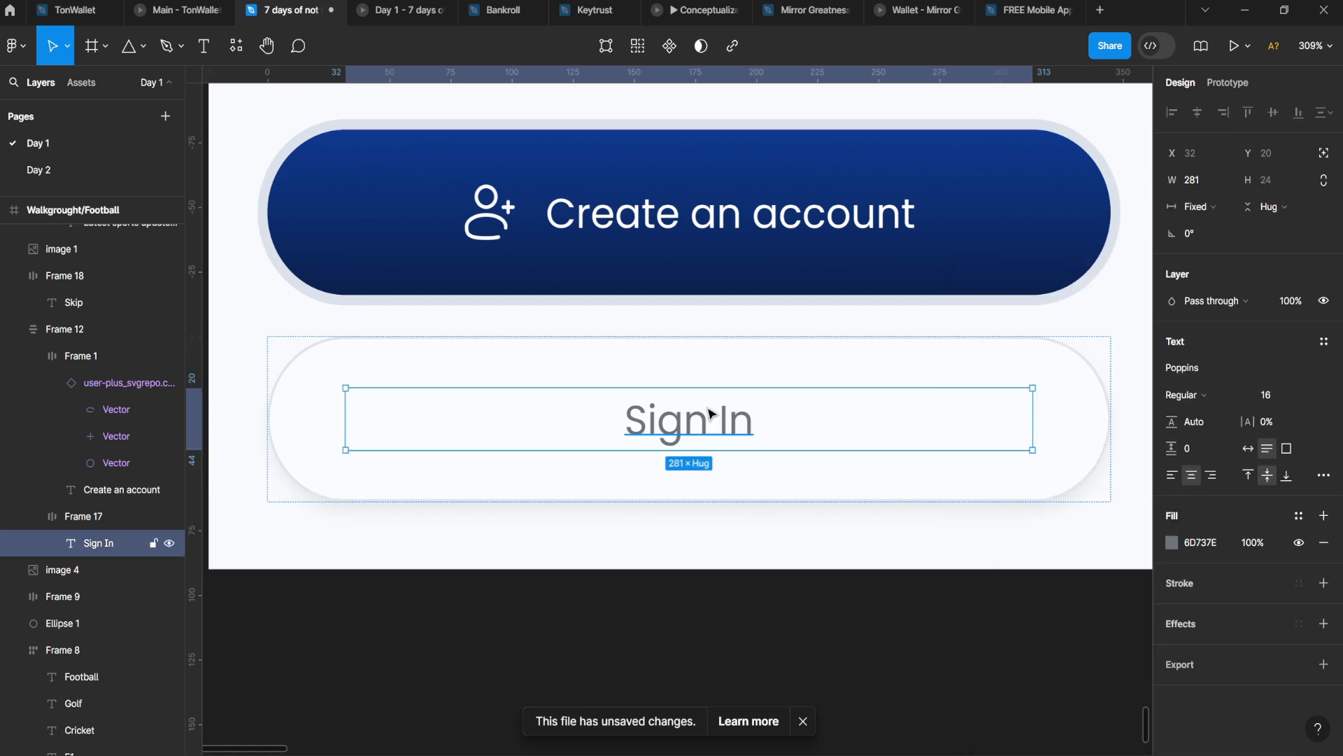
{"action": "left_click", "coordinate": [1172, 543]}
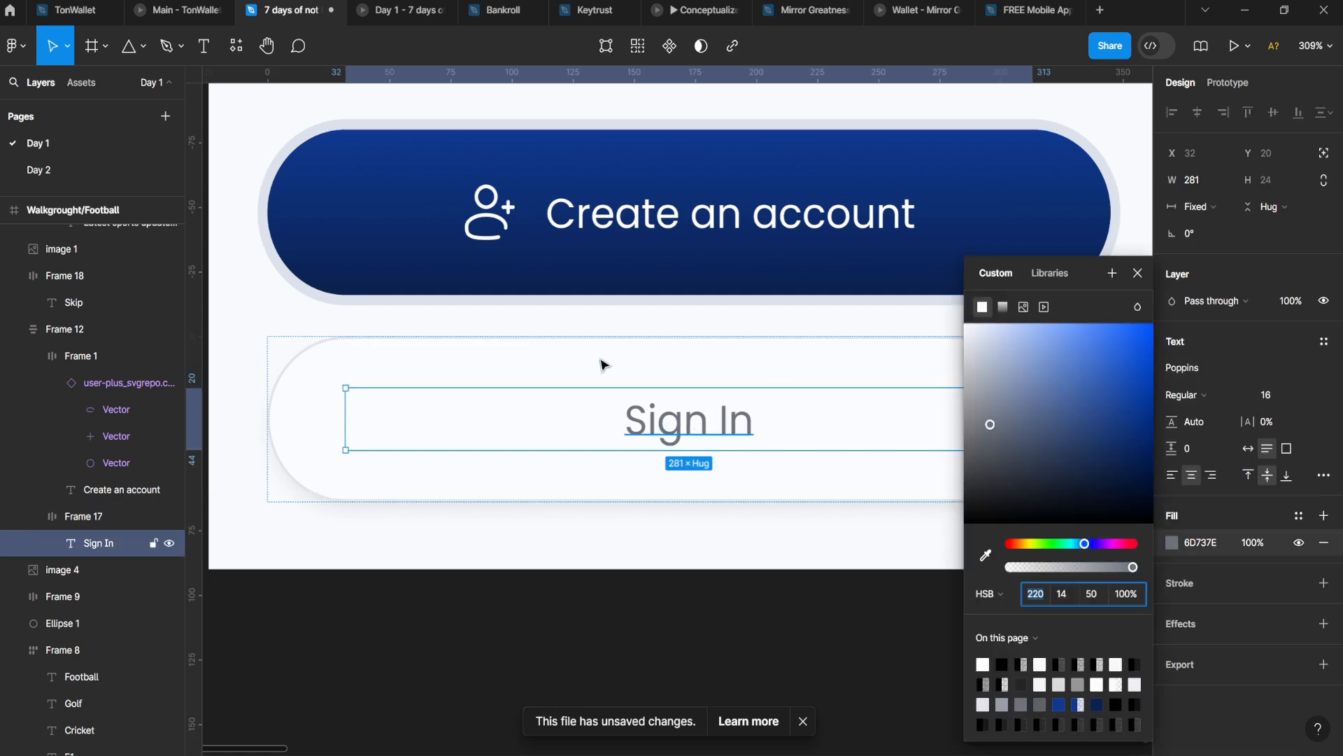
- Select the Create an account button, then view the finished buttons and animation in the running Day 1 prototype
{"action": "left_click", "coordinate": [563, 294]}
{"action": "left_click", "coordinate": [417, 5]}
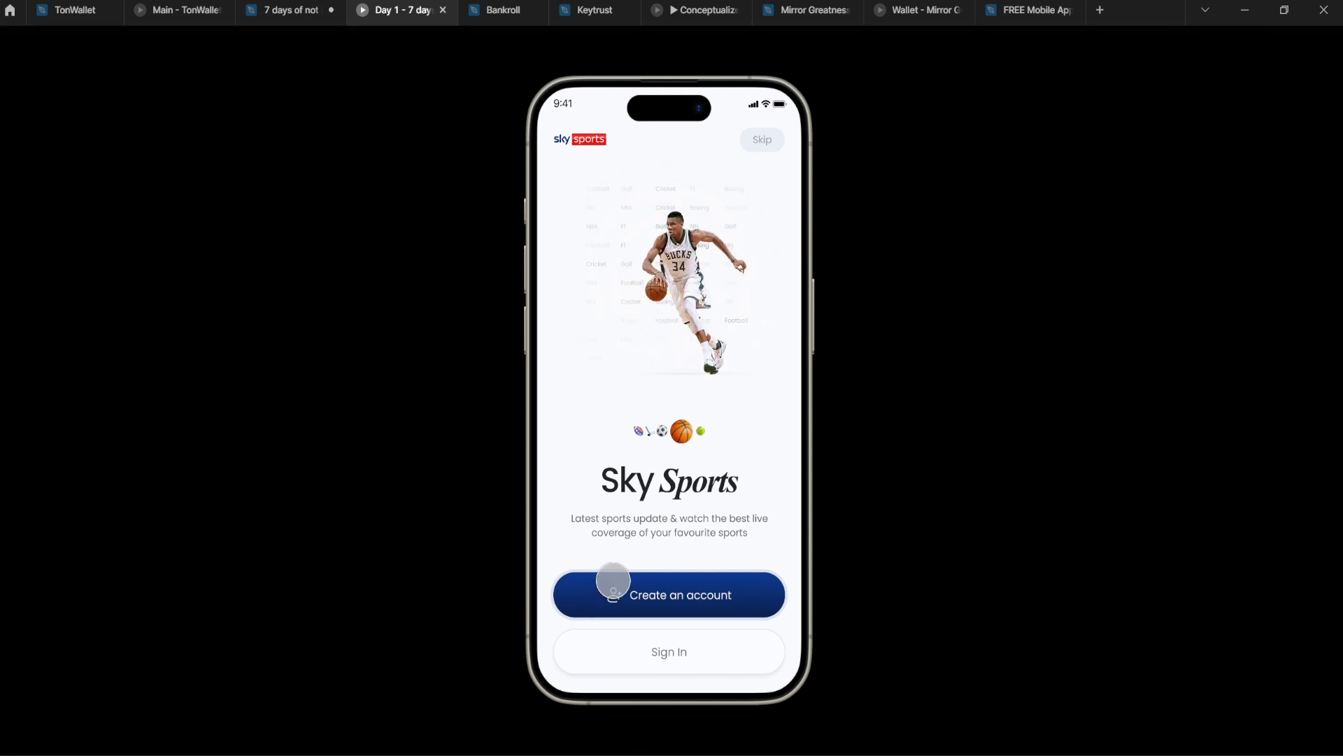
{"action": "left_click", "coordinate": [297, 4]}
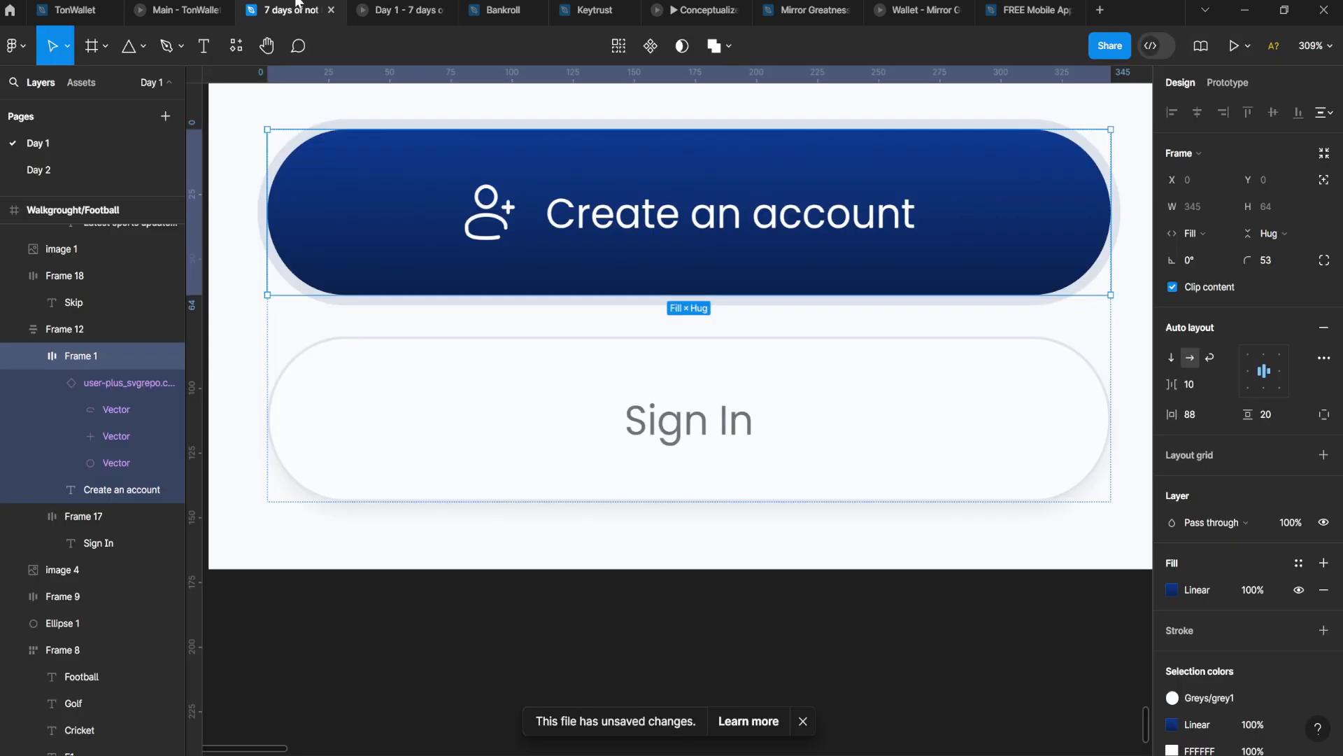
{"action": "left_click", "coordinate": [417, 7]}
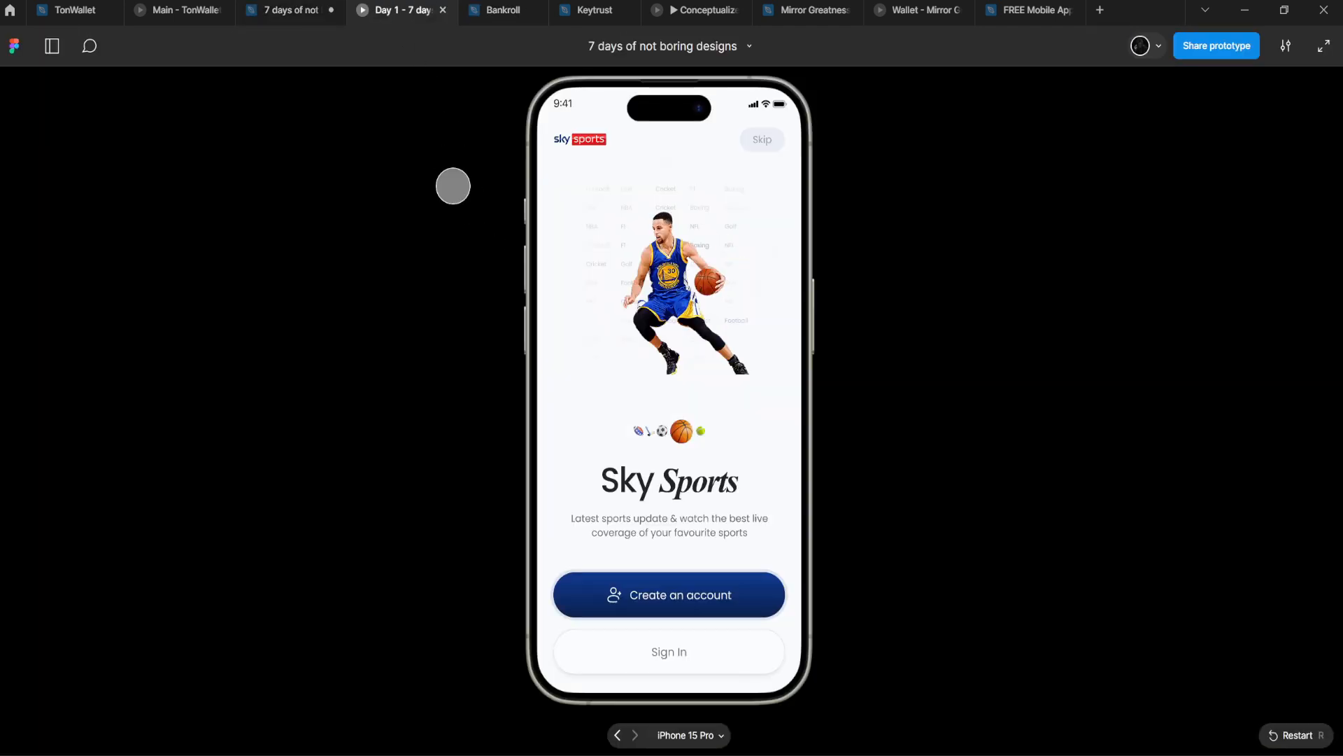